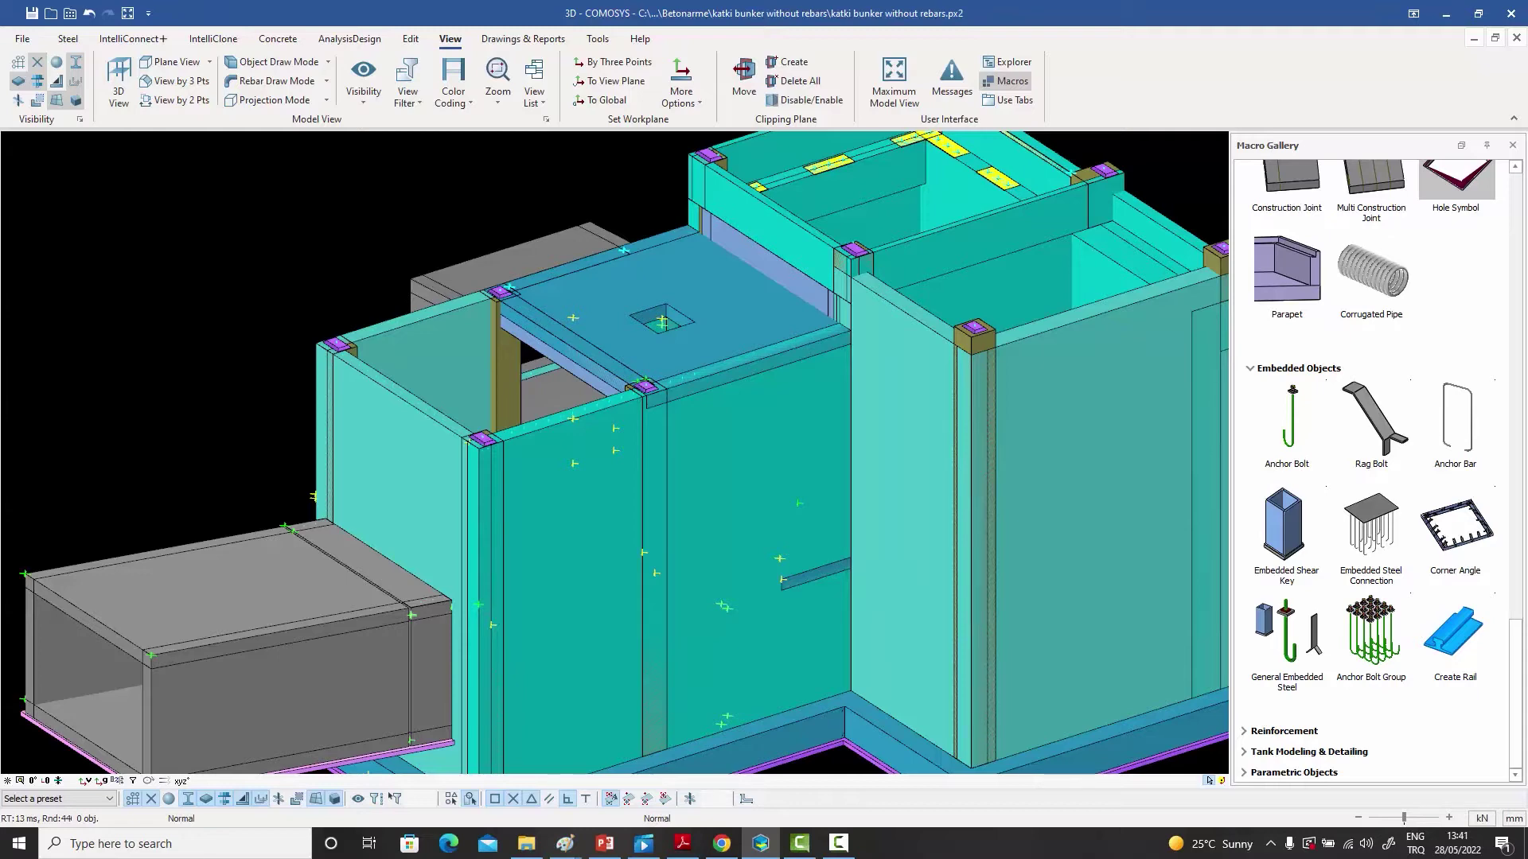
- Set the work plane to the outer surface of the long front wall beside the slab opening
{"action": "scroll", "coordinate": [740, 362], "scroll_direction": "up", "scroll_amount": 4}
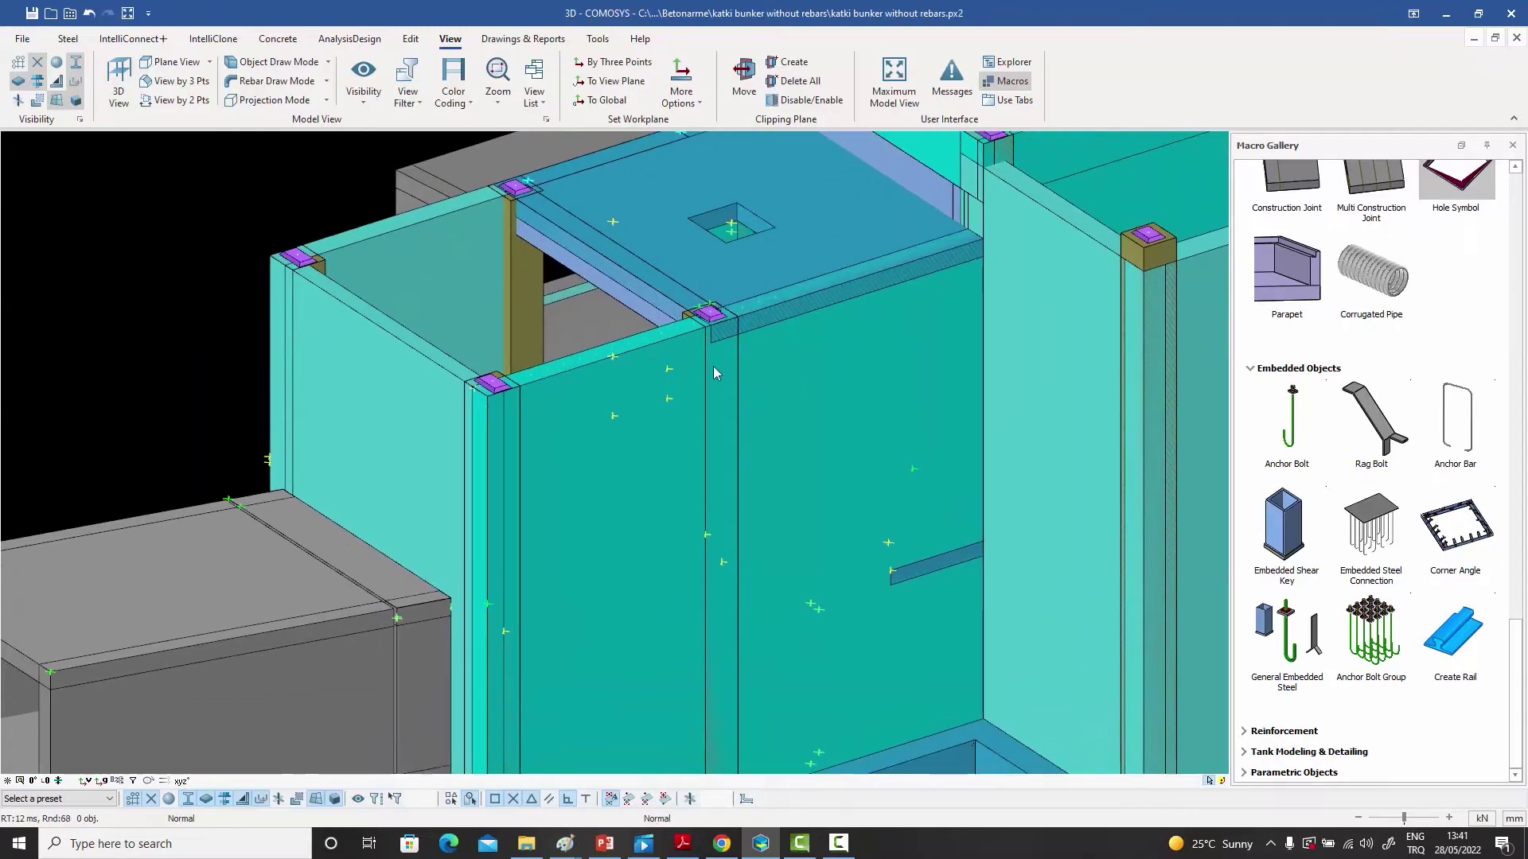
{"action": "middle_click_drag", "start_coordinate": [713, 366], "coordinate": [723, 449]}
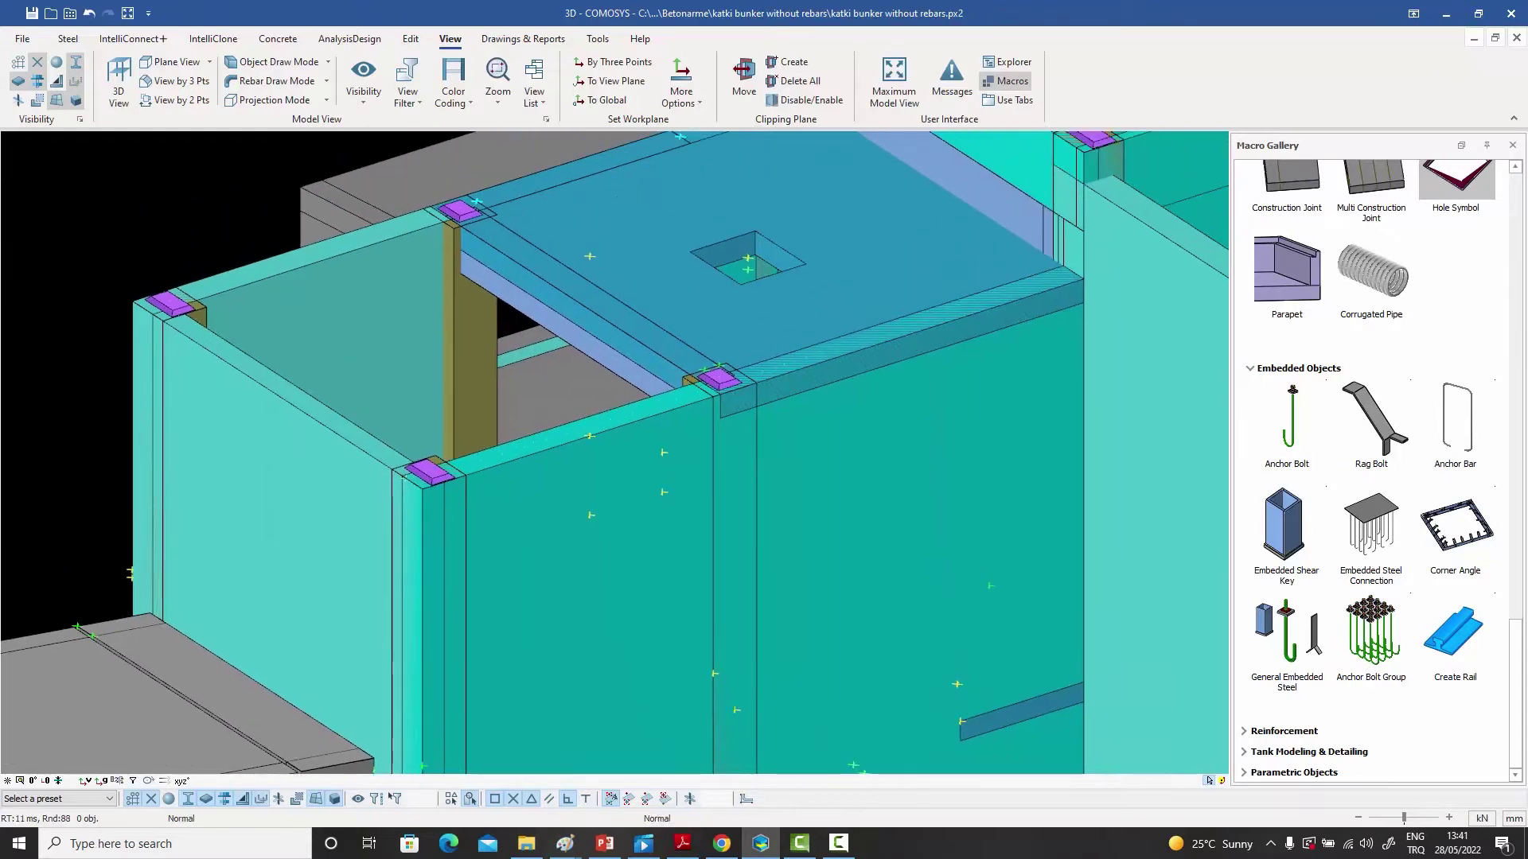
{"action": "middle_click_drag", "start_coordinate": [777, 374], "coordinate": [869, 369]}
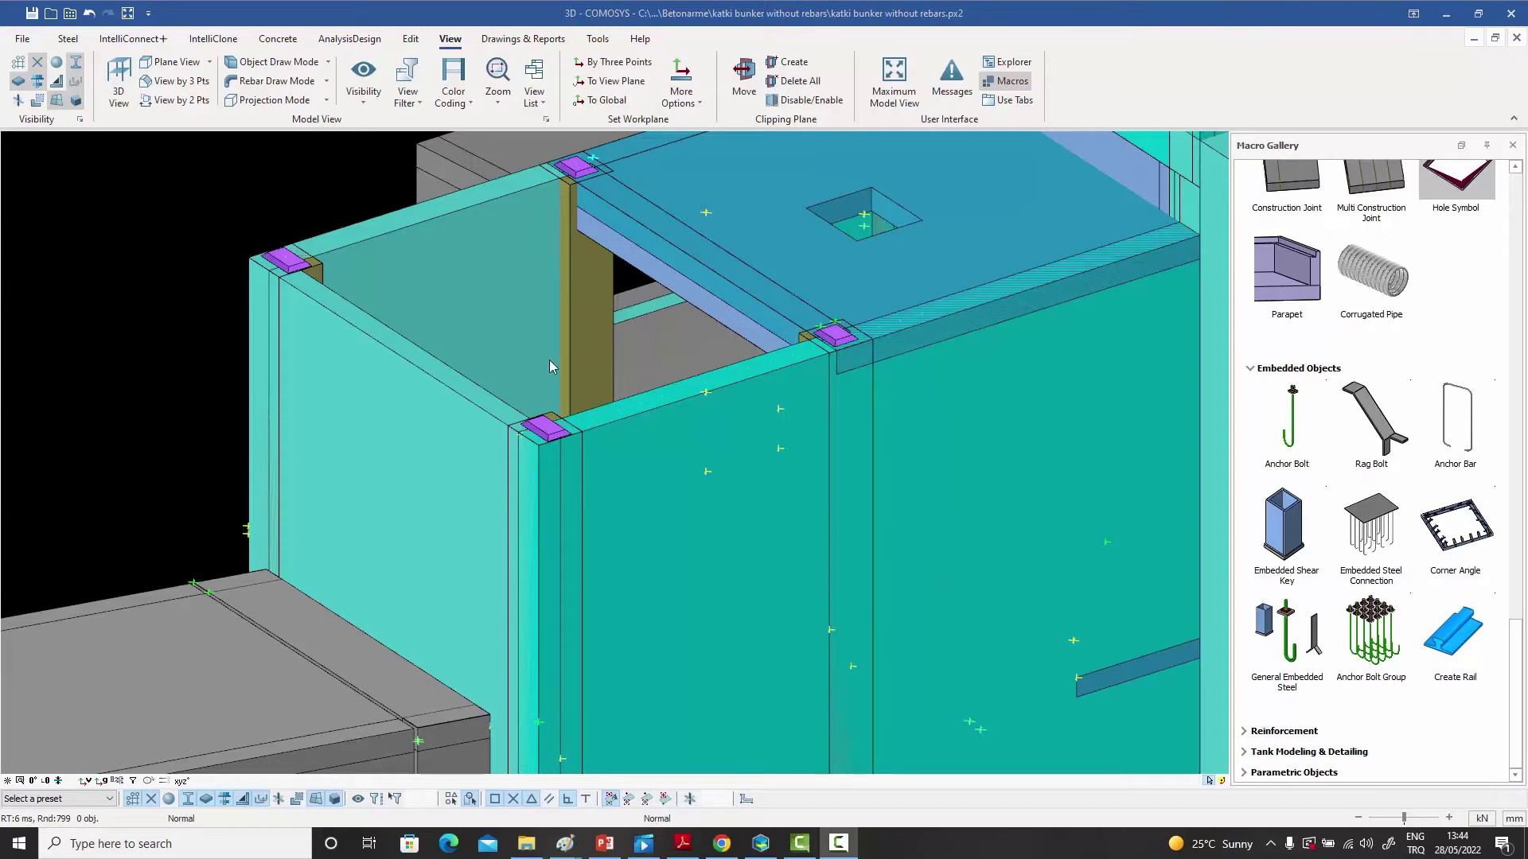
{"action": "right_click", "coordinate": [309, 162]}
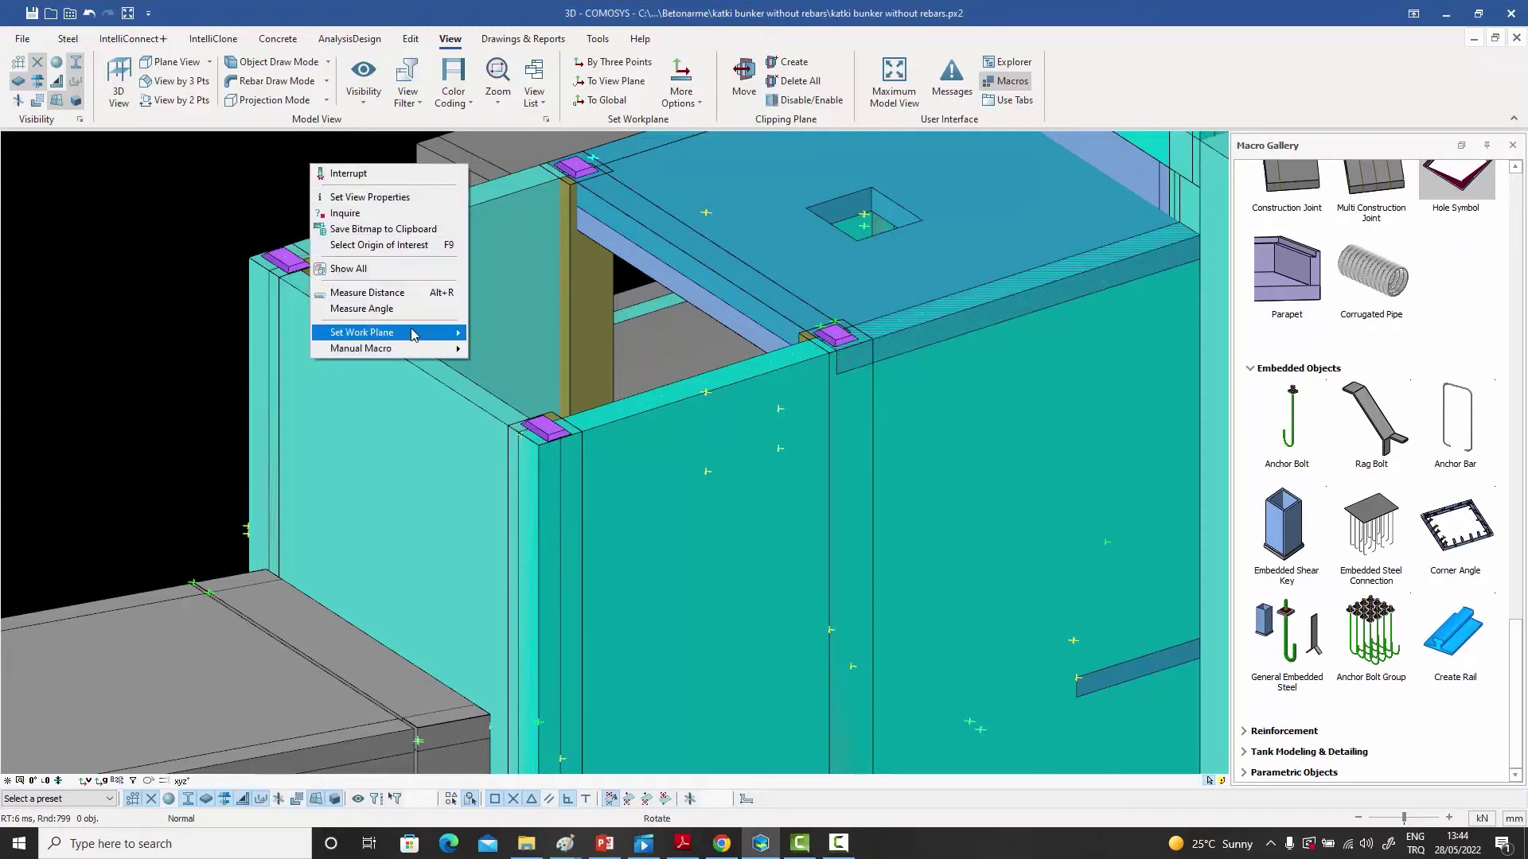
{"action": "mouse_move", "coordinate": [412, 334]}
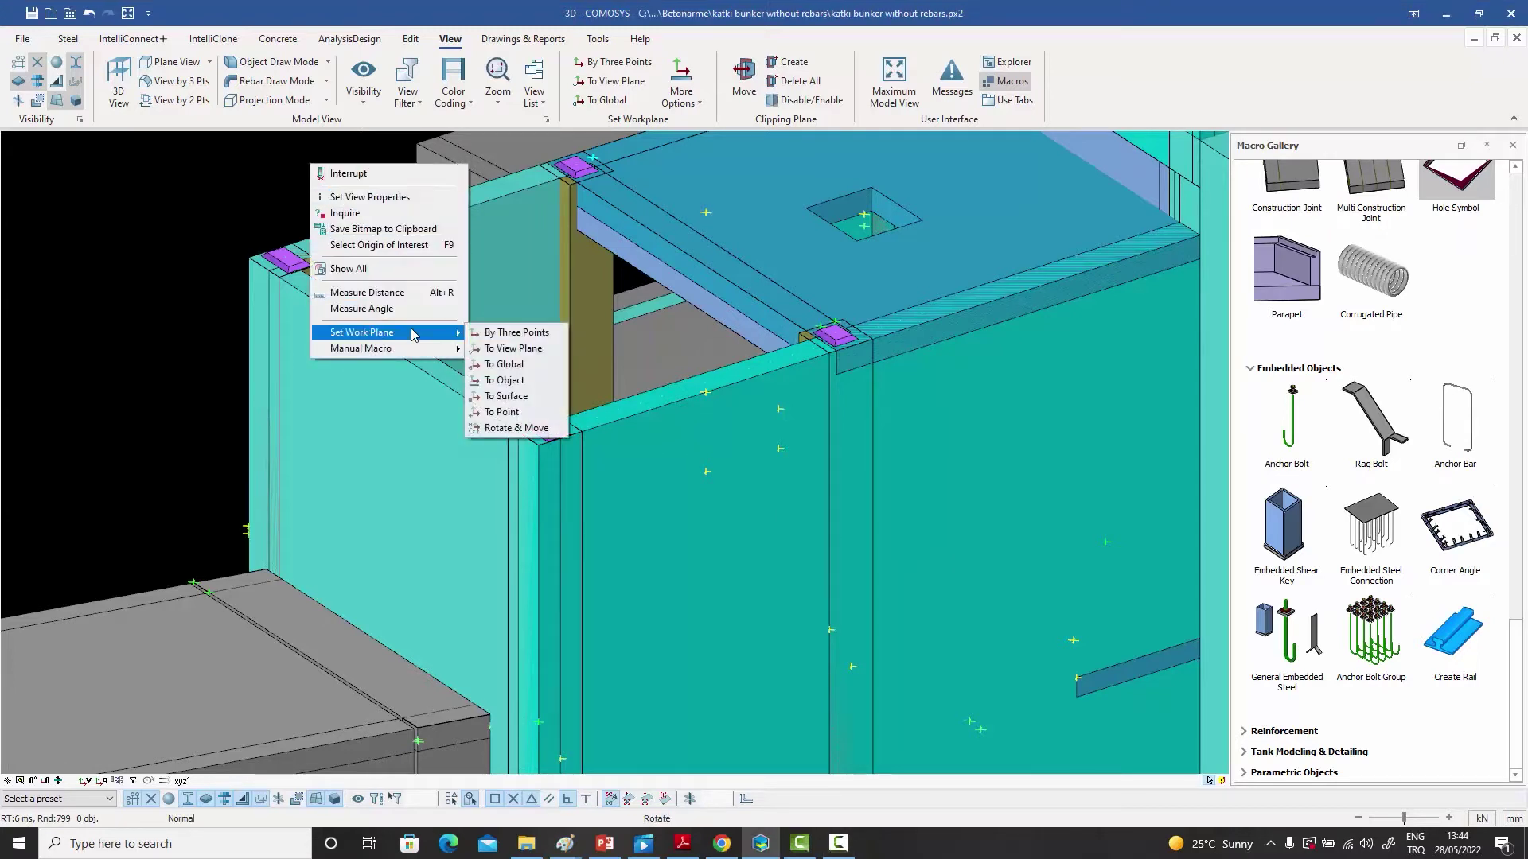
{"action": "left_click", "coordinate": [553, 399]}
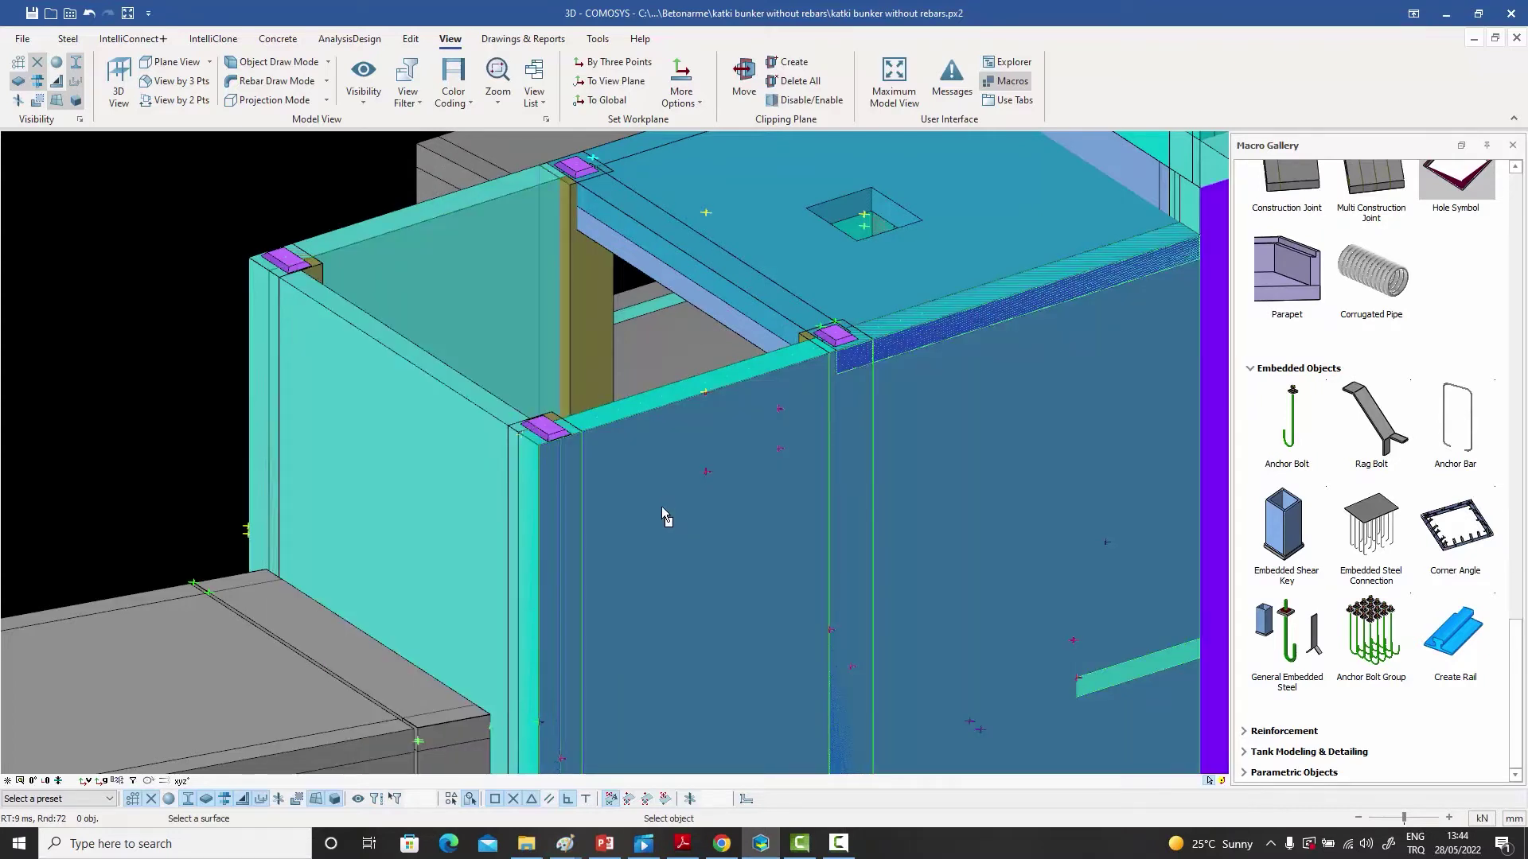
{"action": "left_click", "coordinate": [662, 509]}
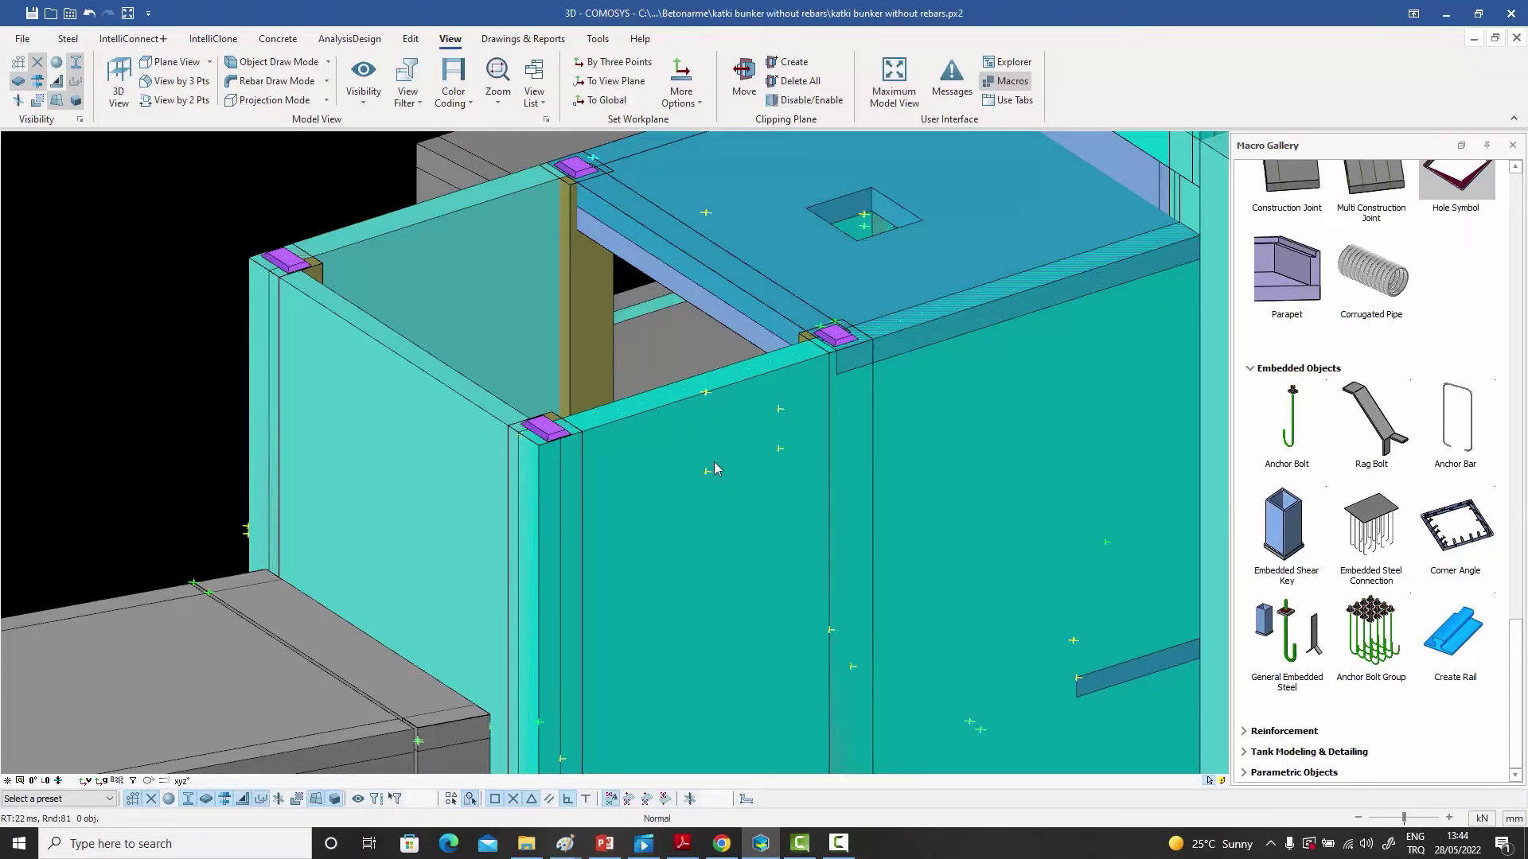
- Place an Embedded Steel Connection on the front wall using the two model points near its upper edge
{"action": "left_click", "coordinate": [1372, 575]}
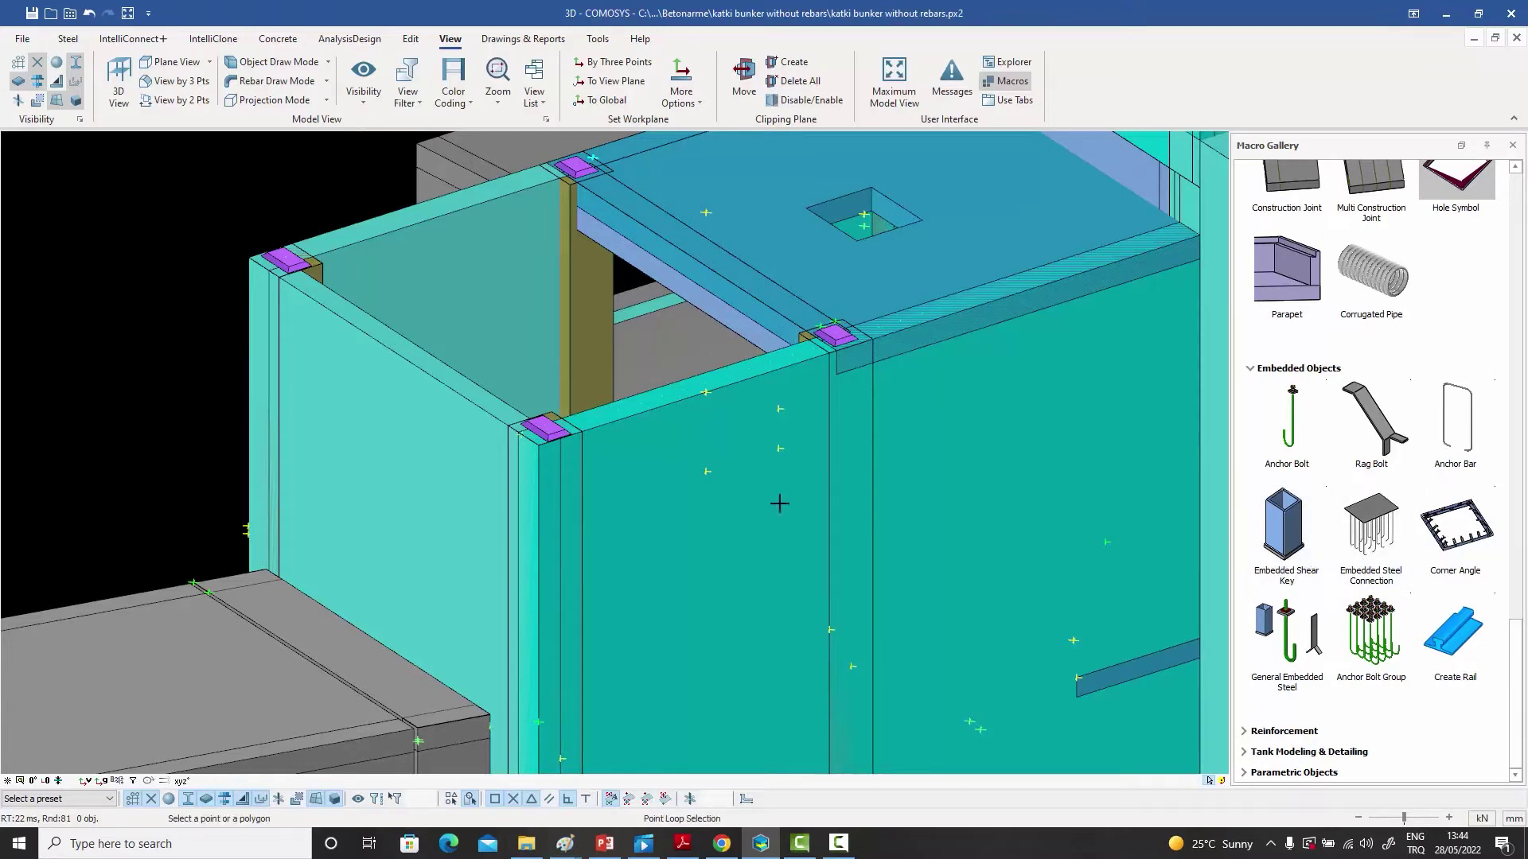
{"action": "left_click", "coordinate": [706, 472]}
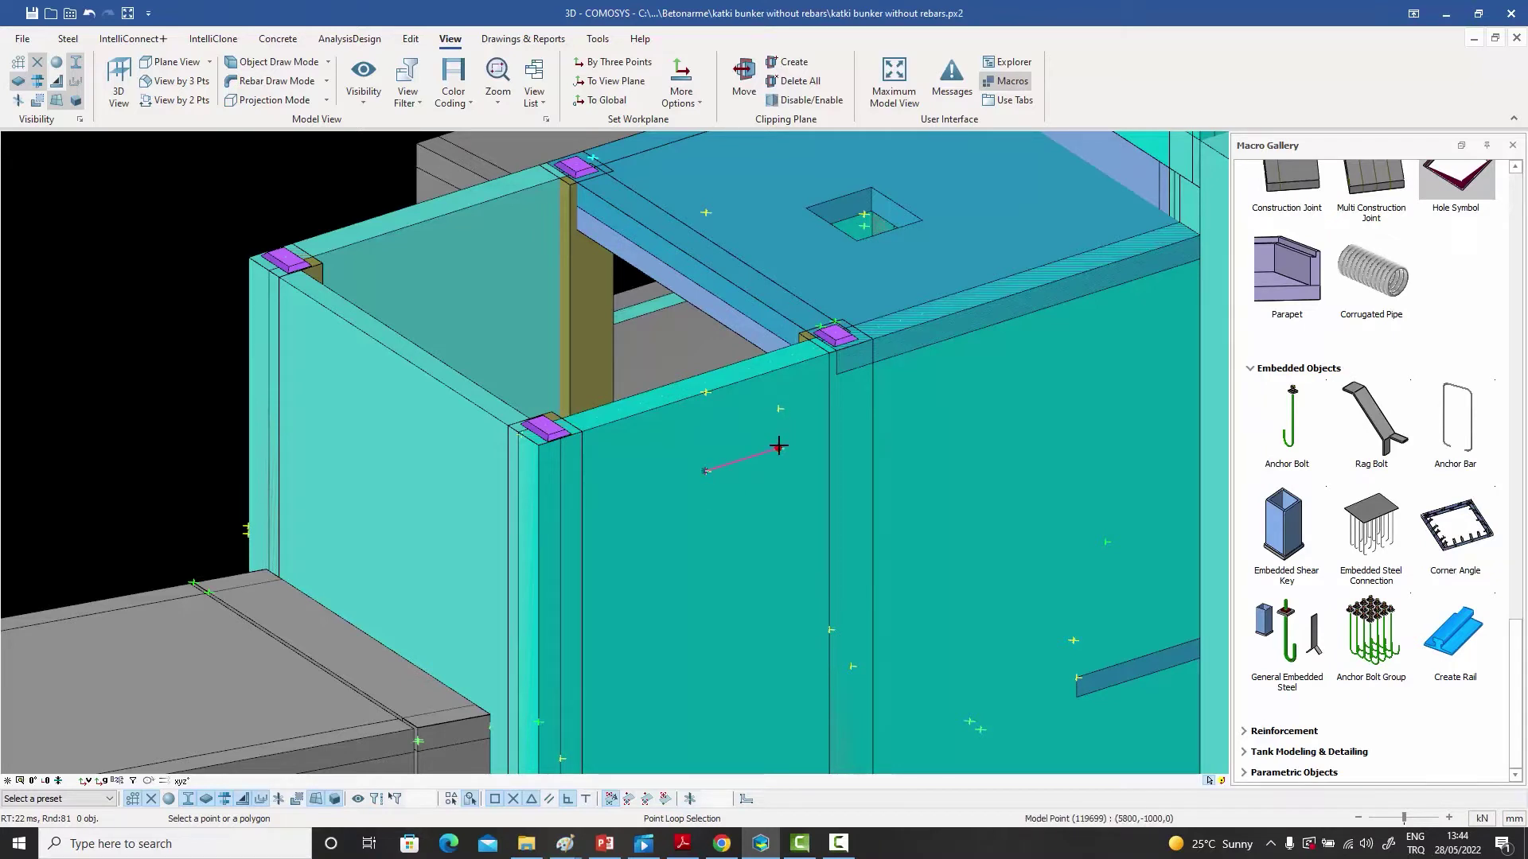
{"action": "left_click", "coordinate": [778, 447]}
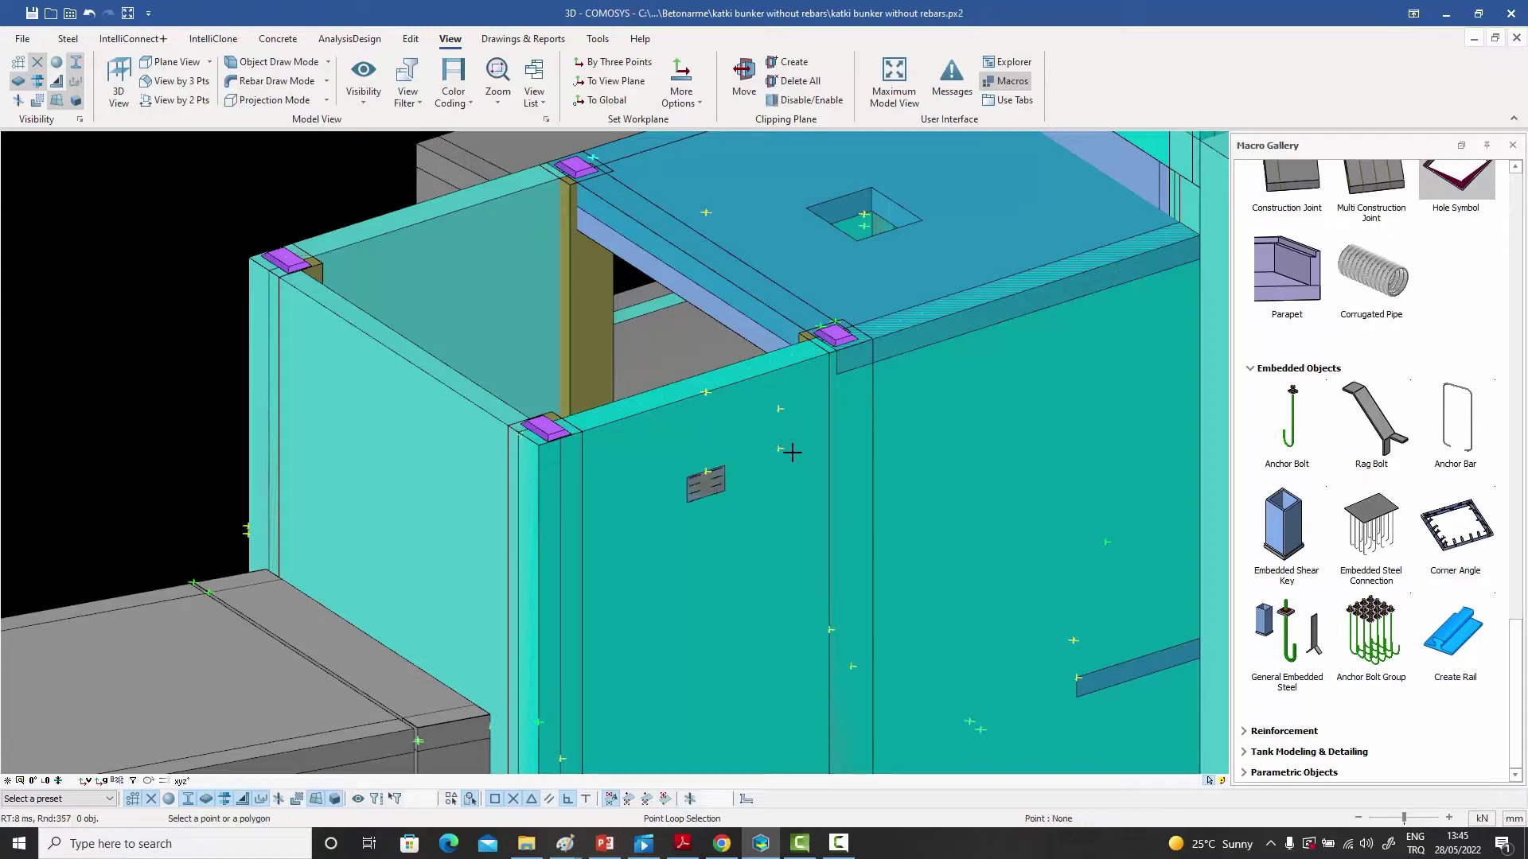
{"action": "scroll", "coordinate": [719, 480], "scroll_direction": "up", "scroll_amount": 3}
{"action": "scroll", "coordinate": [717, 485], "scroll_direction": "up", "scroll_amount": 2}
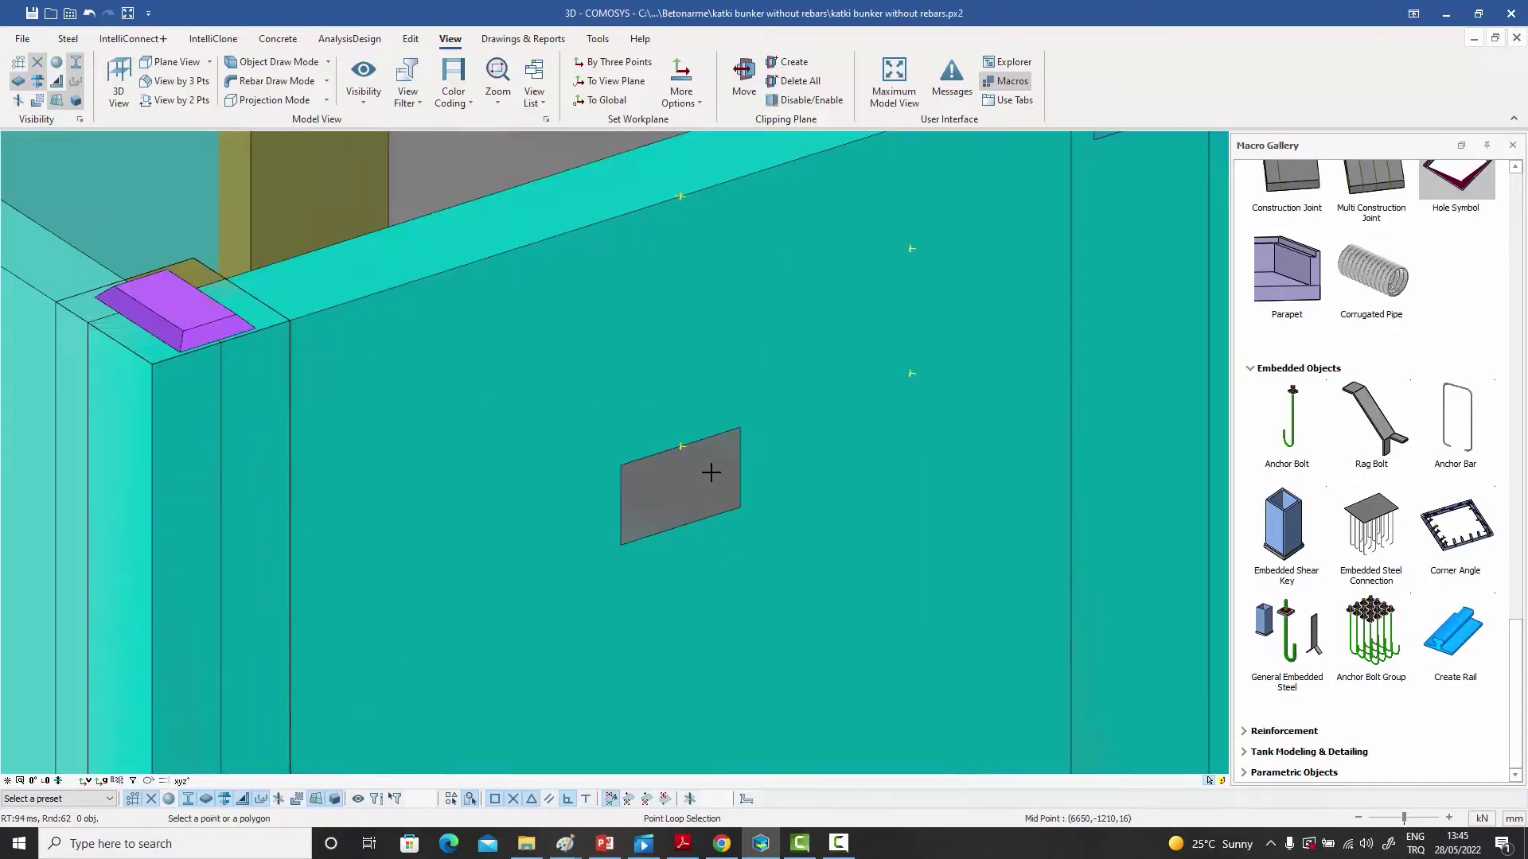
{"action": "key", "text": "Escape"}
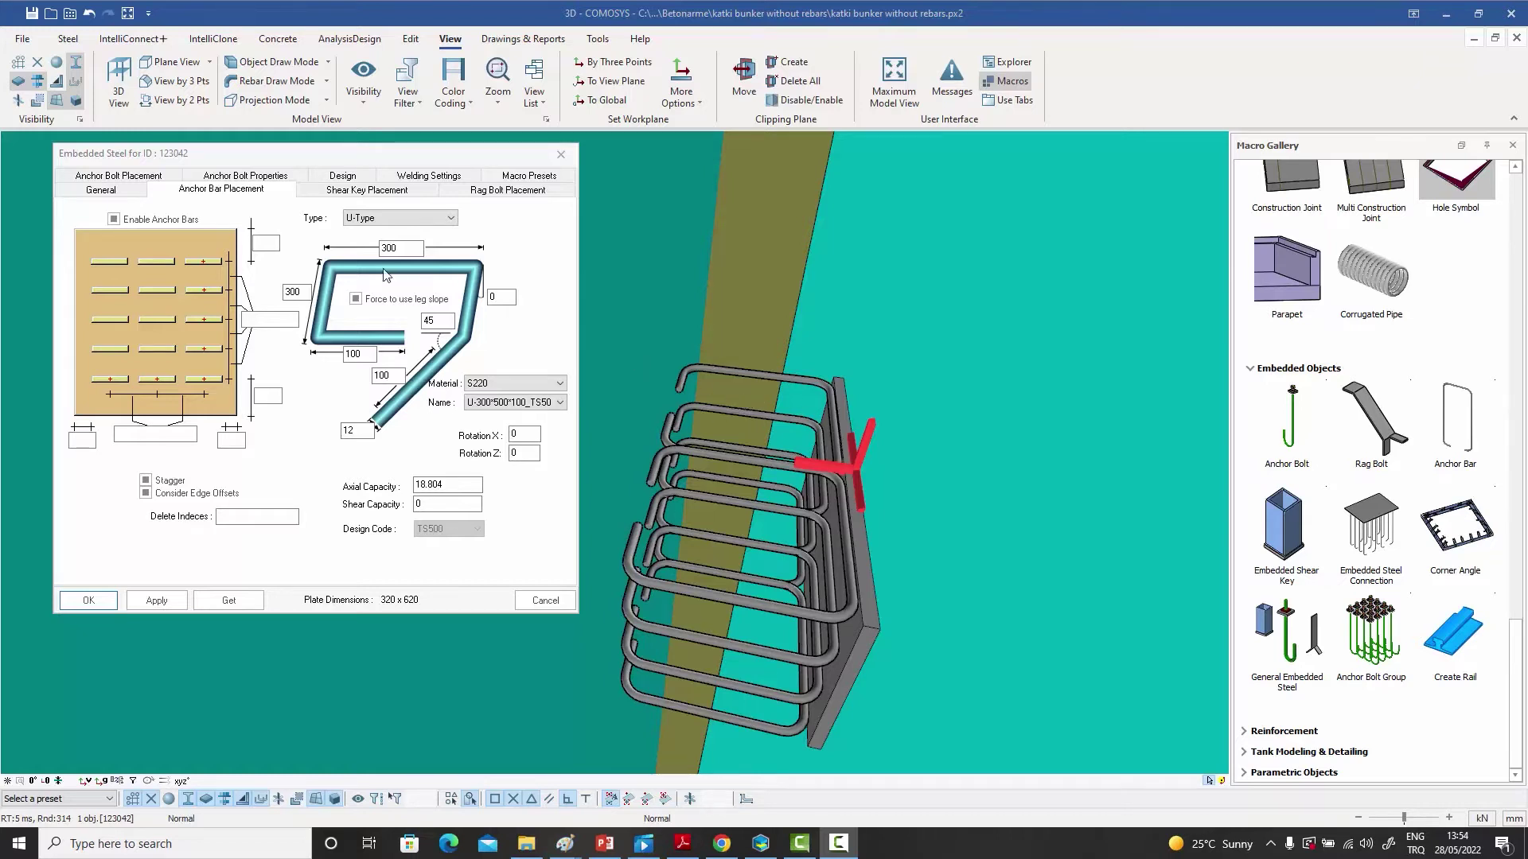
- Review the embedded steel's placement settings for anchor bolts, anchor bars, shear keys and rag bolts
{"action": "left_click_drag", "start_coordinate": [306, 158], "coordinate": [314, 155]}
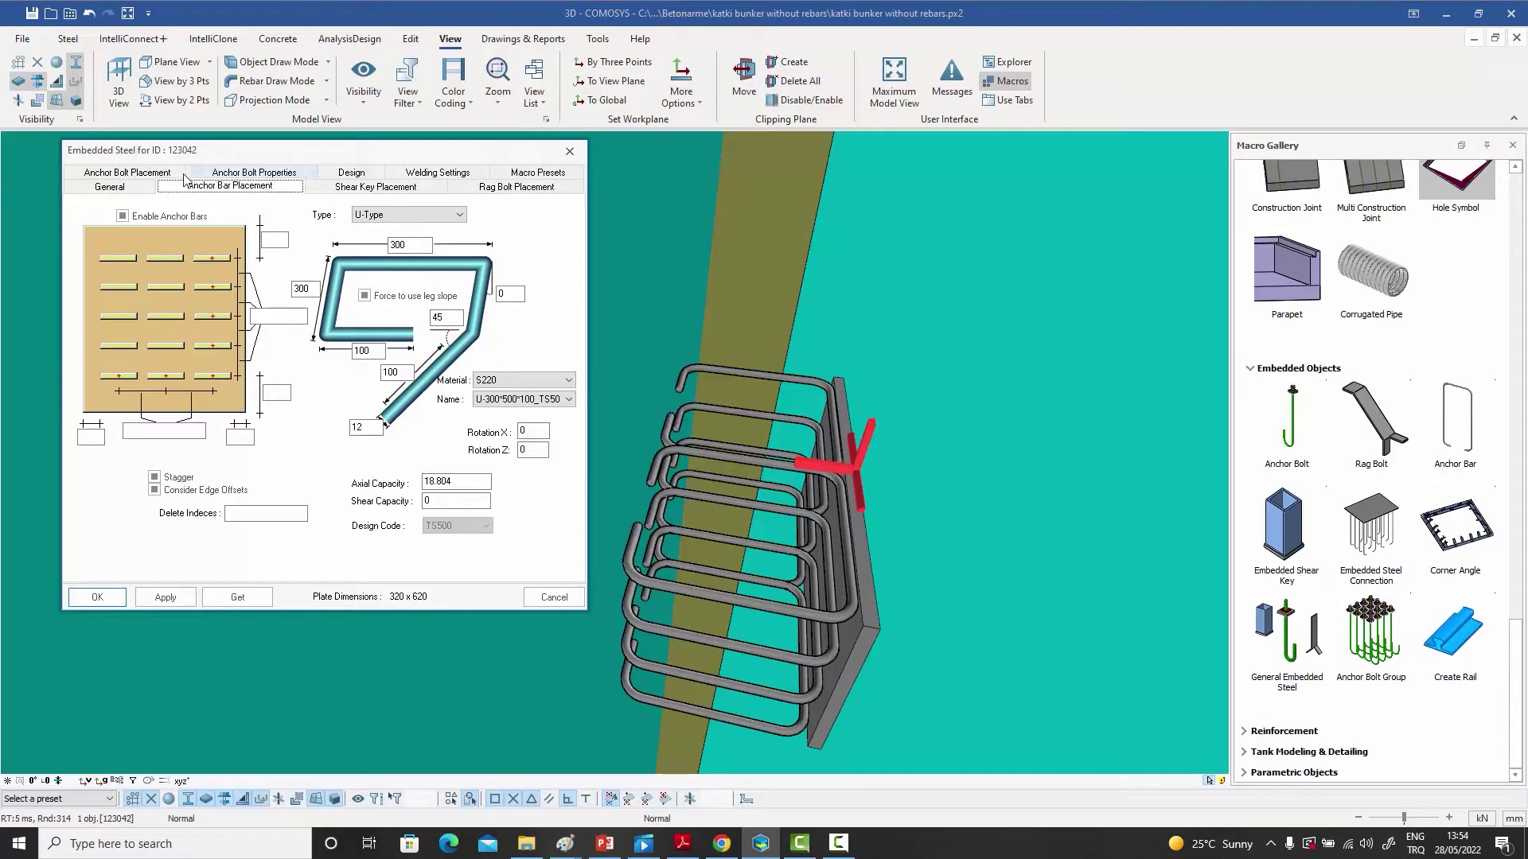
{"action": "left_click", "coordinate": [151, 174]}
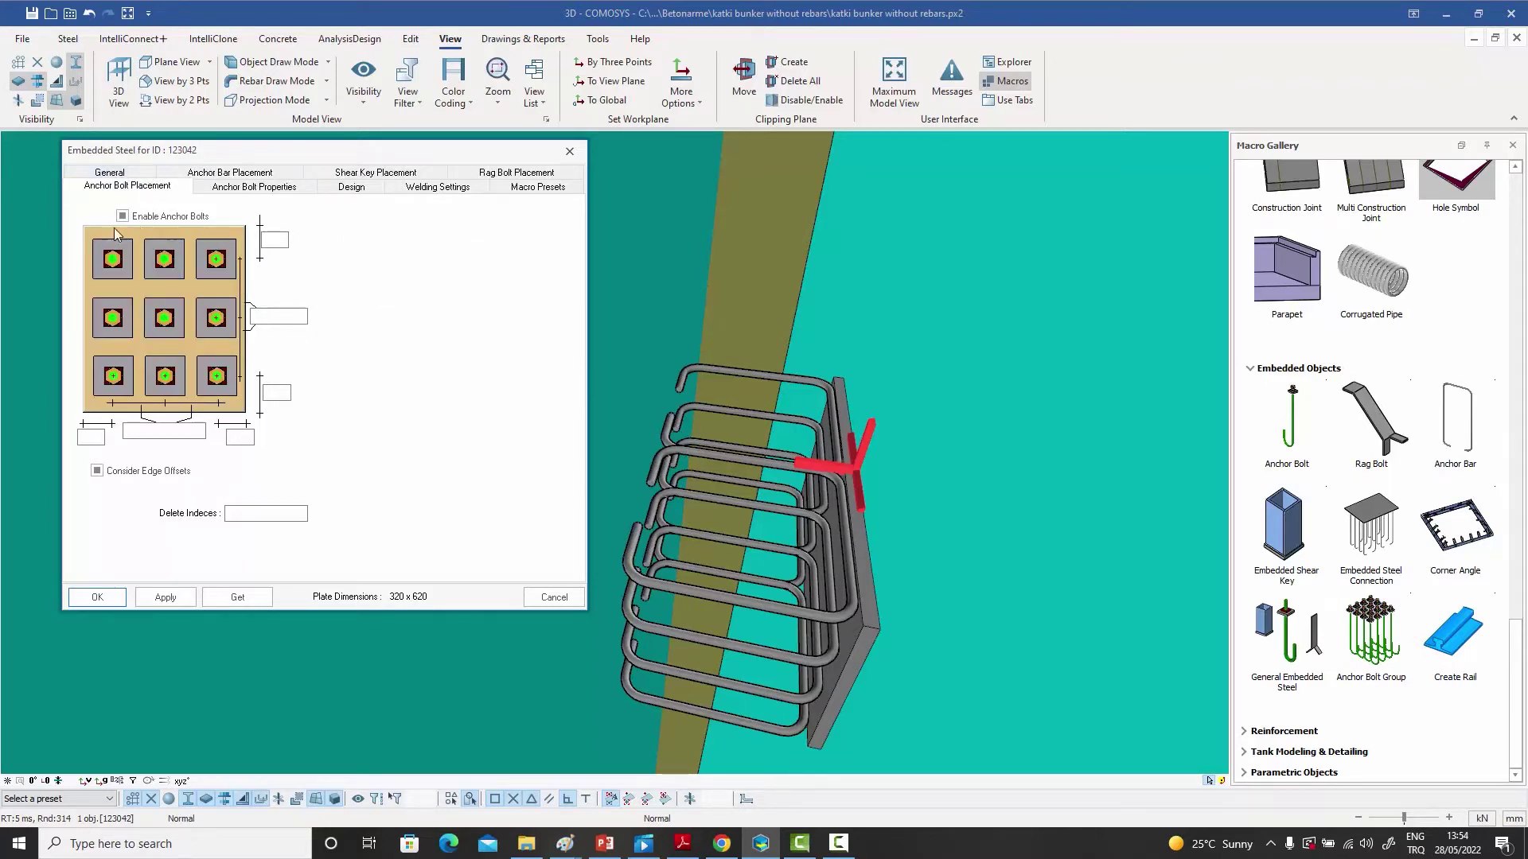
{"action": "left_click", "coordinate": [248, 175]}
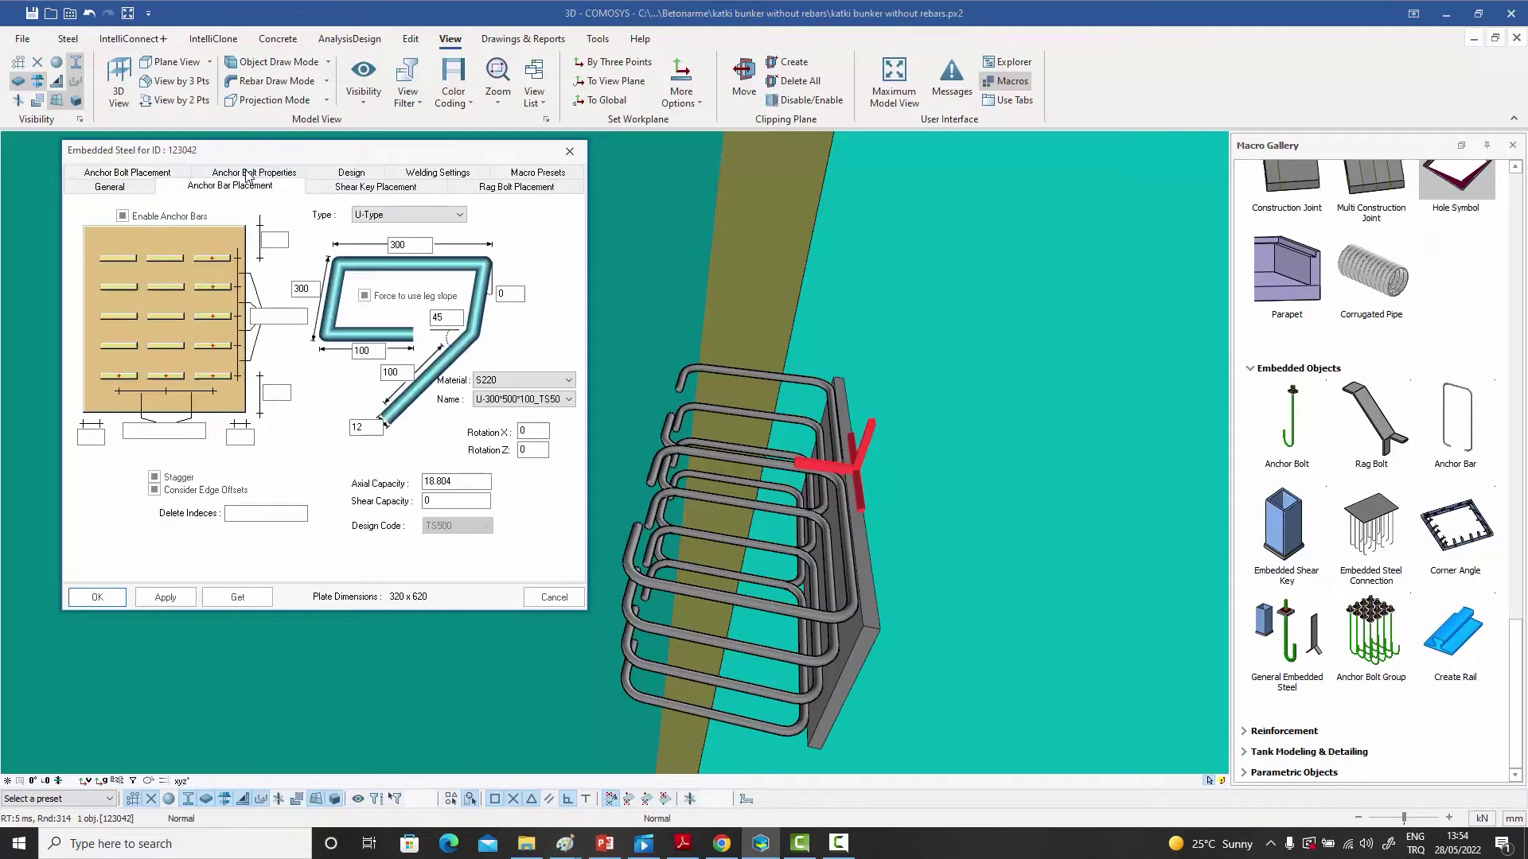
{"action": "left_click", "coordinate": [366, 189]}
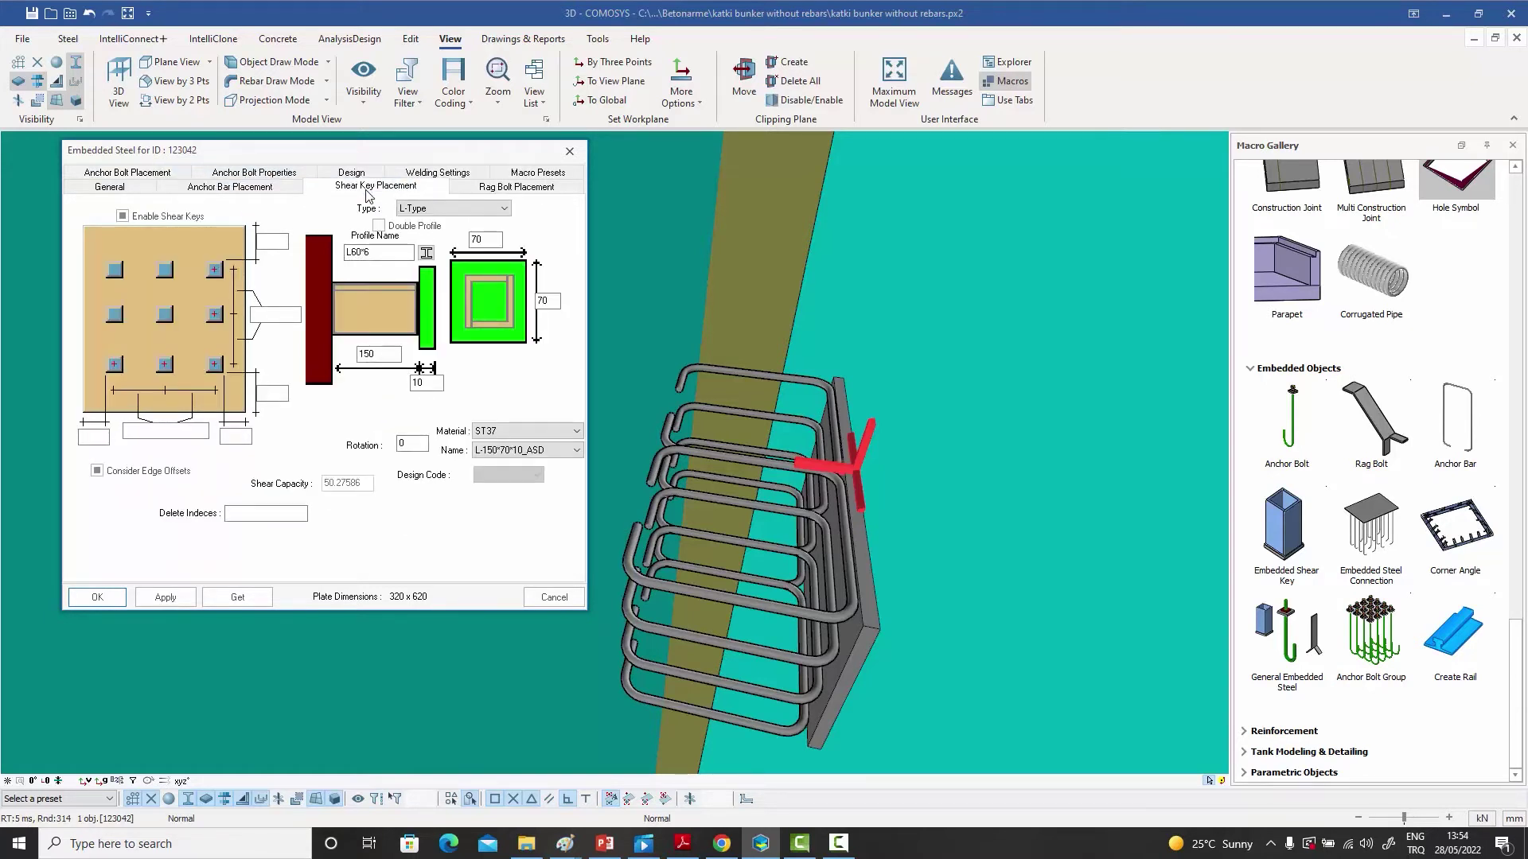
{"action": "left_click", "coordinate": [510, 191]}
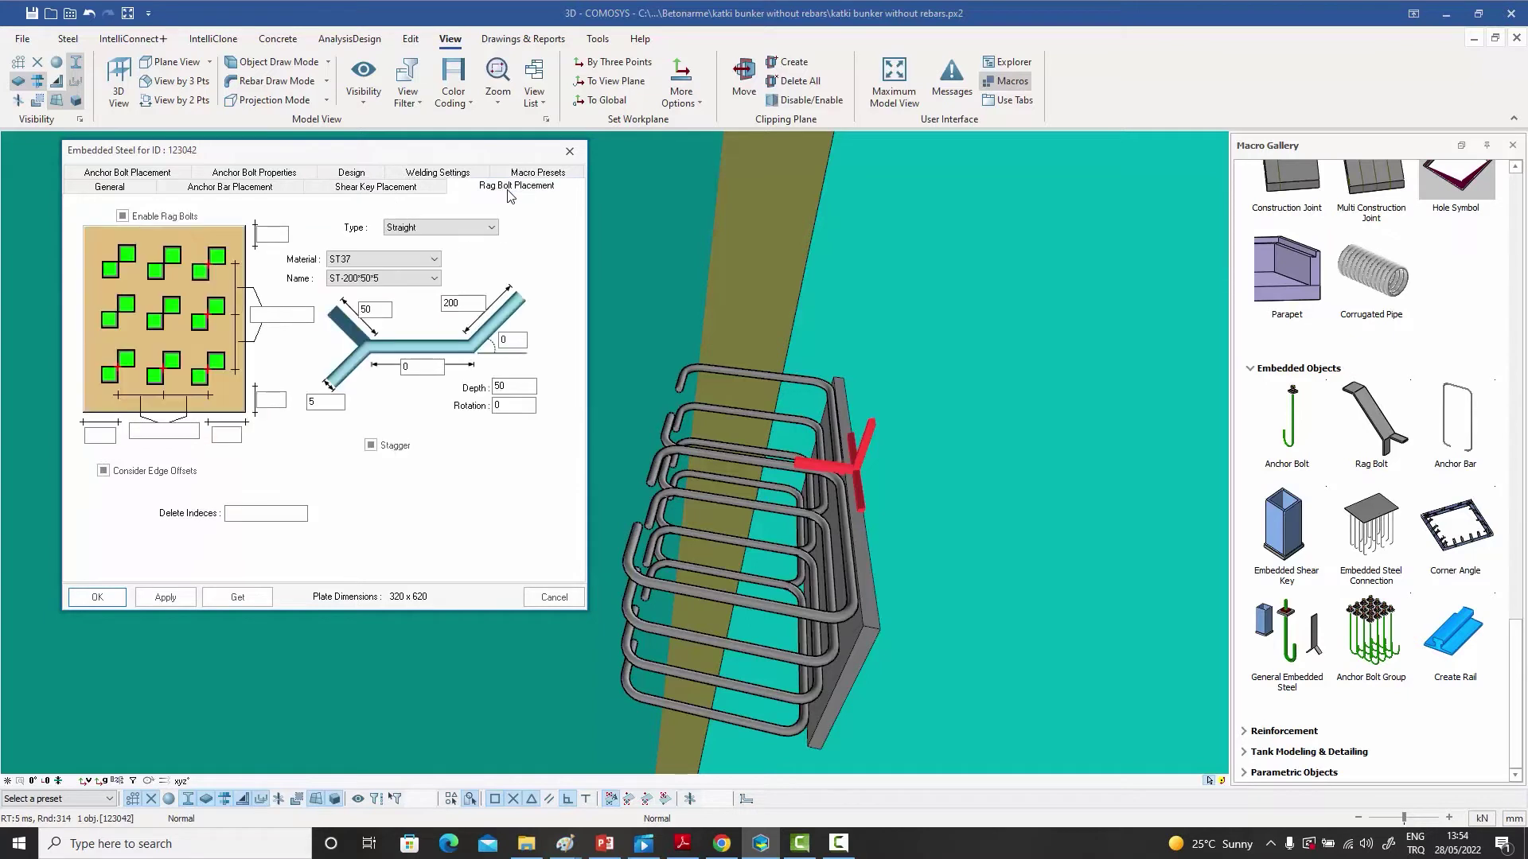
- Change the embedded plate's anchor bar type to RB-Type and apply it to the model
{"action": "left_click", "coordinate": [230, 191]}
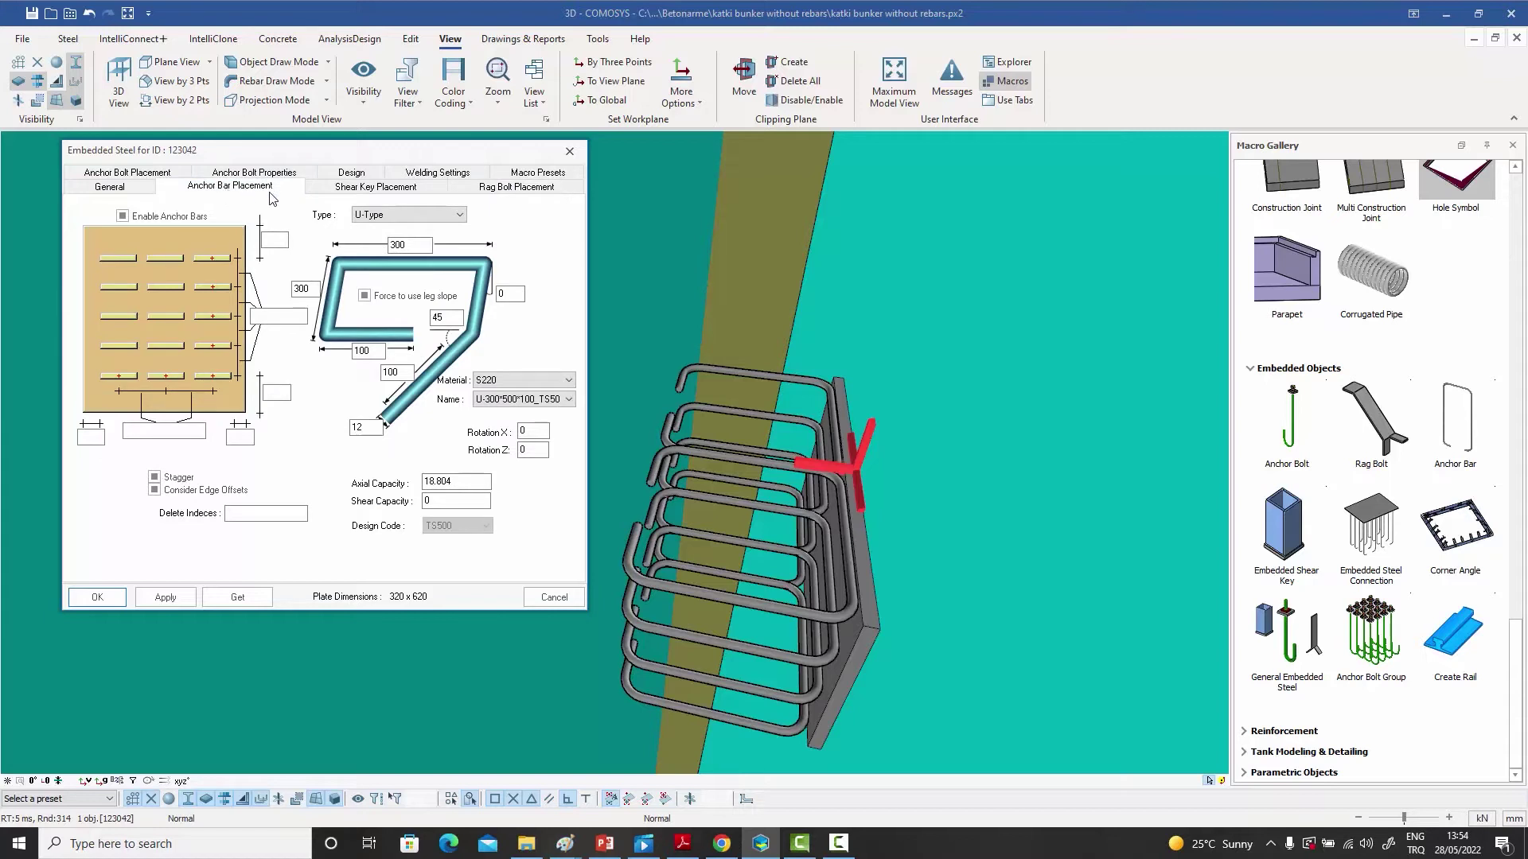
{"action": "left_click", "coordinate": [440, 217]}
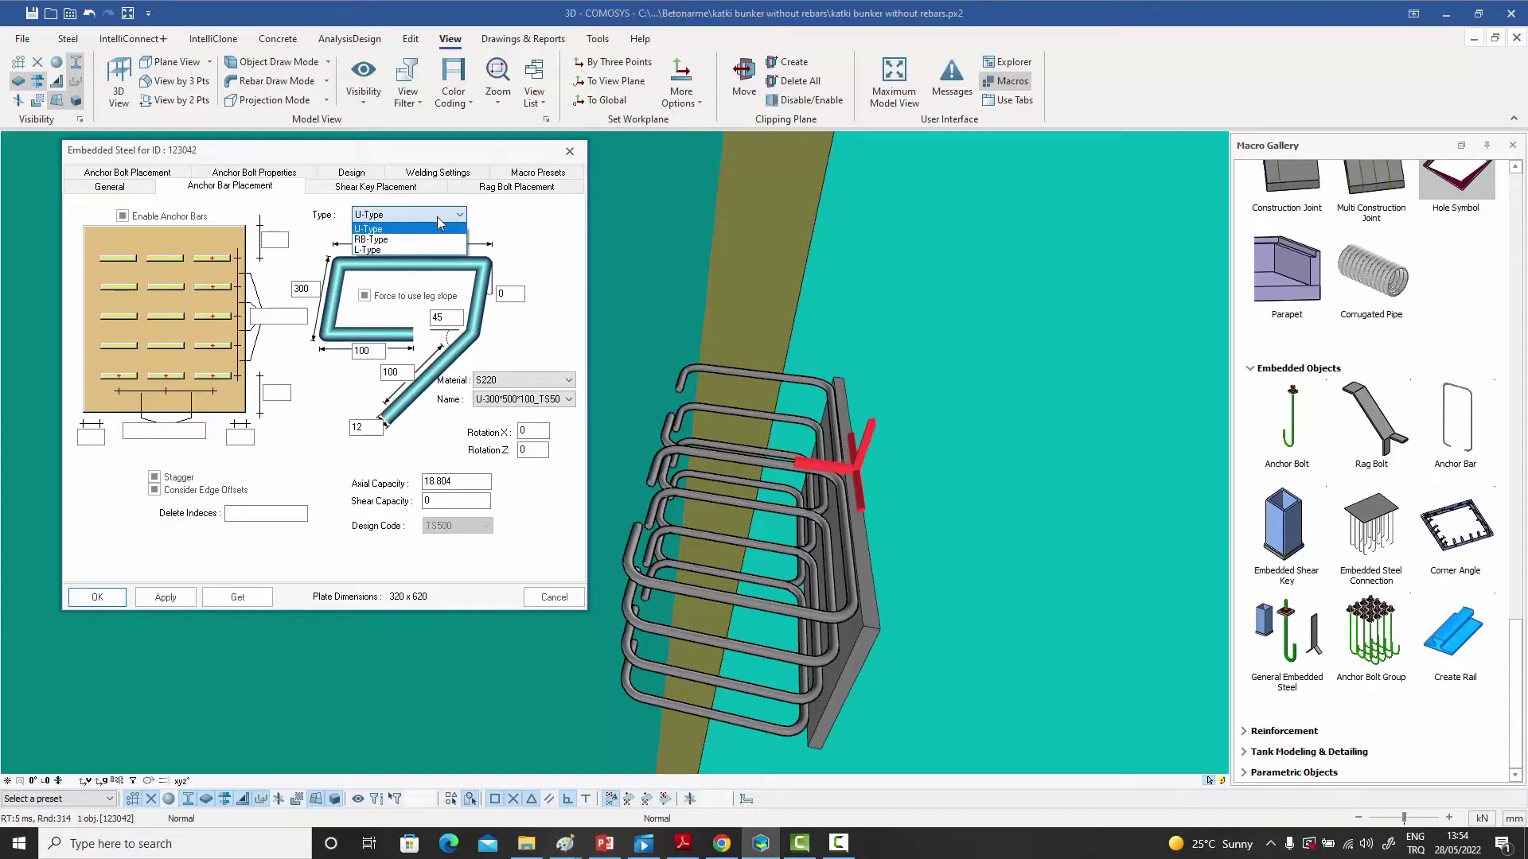
{"action": "left_click", "coordinate": [419, 239]}
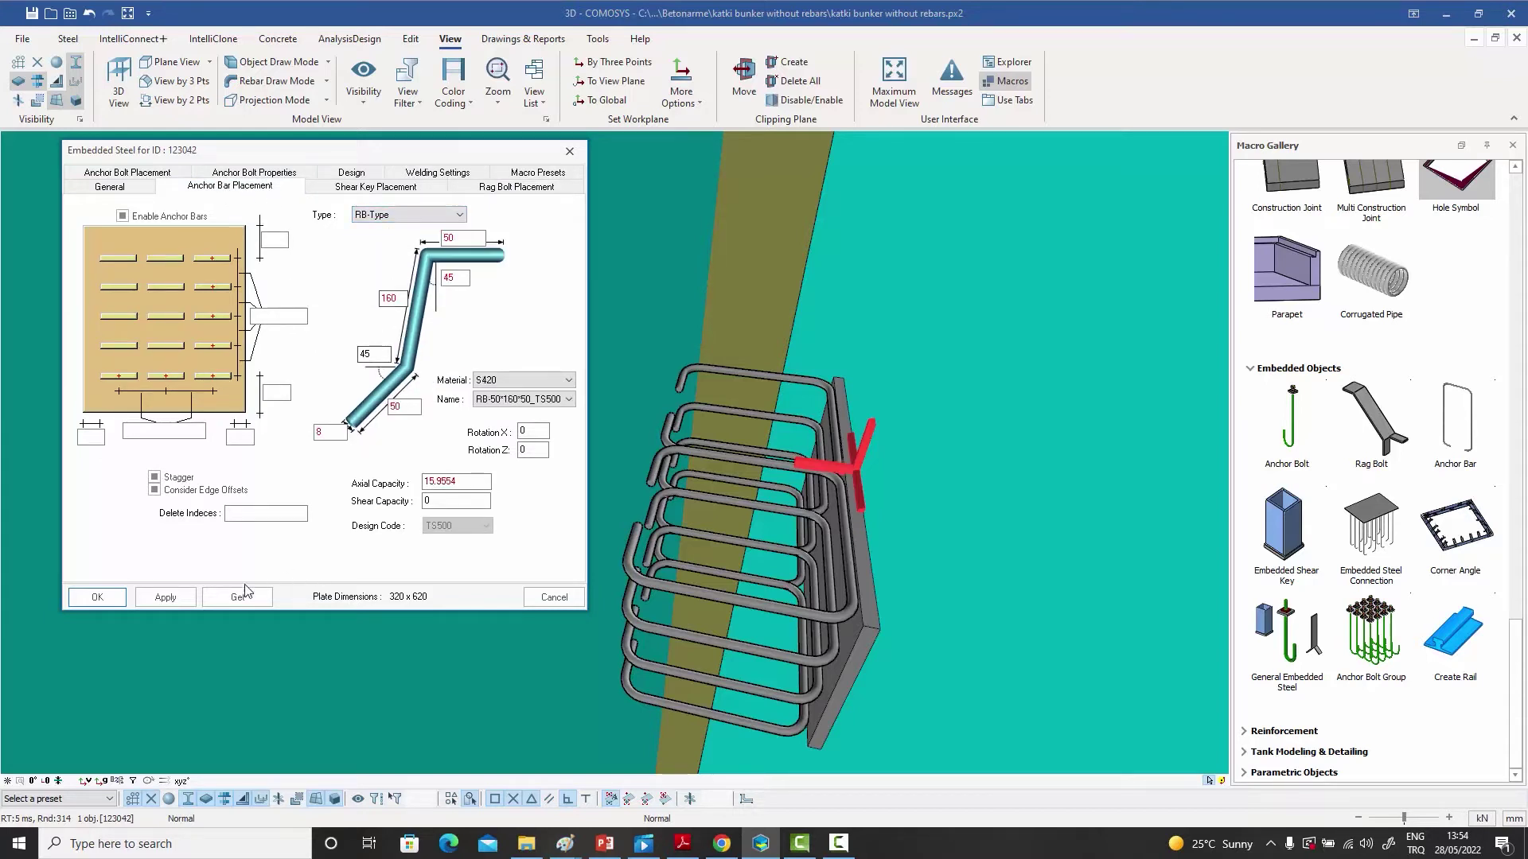
{"action": "left_click", "coordinate": [179, 598]}
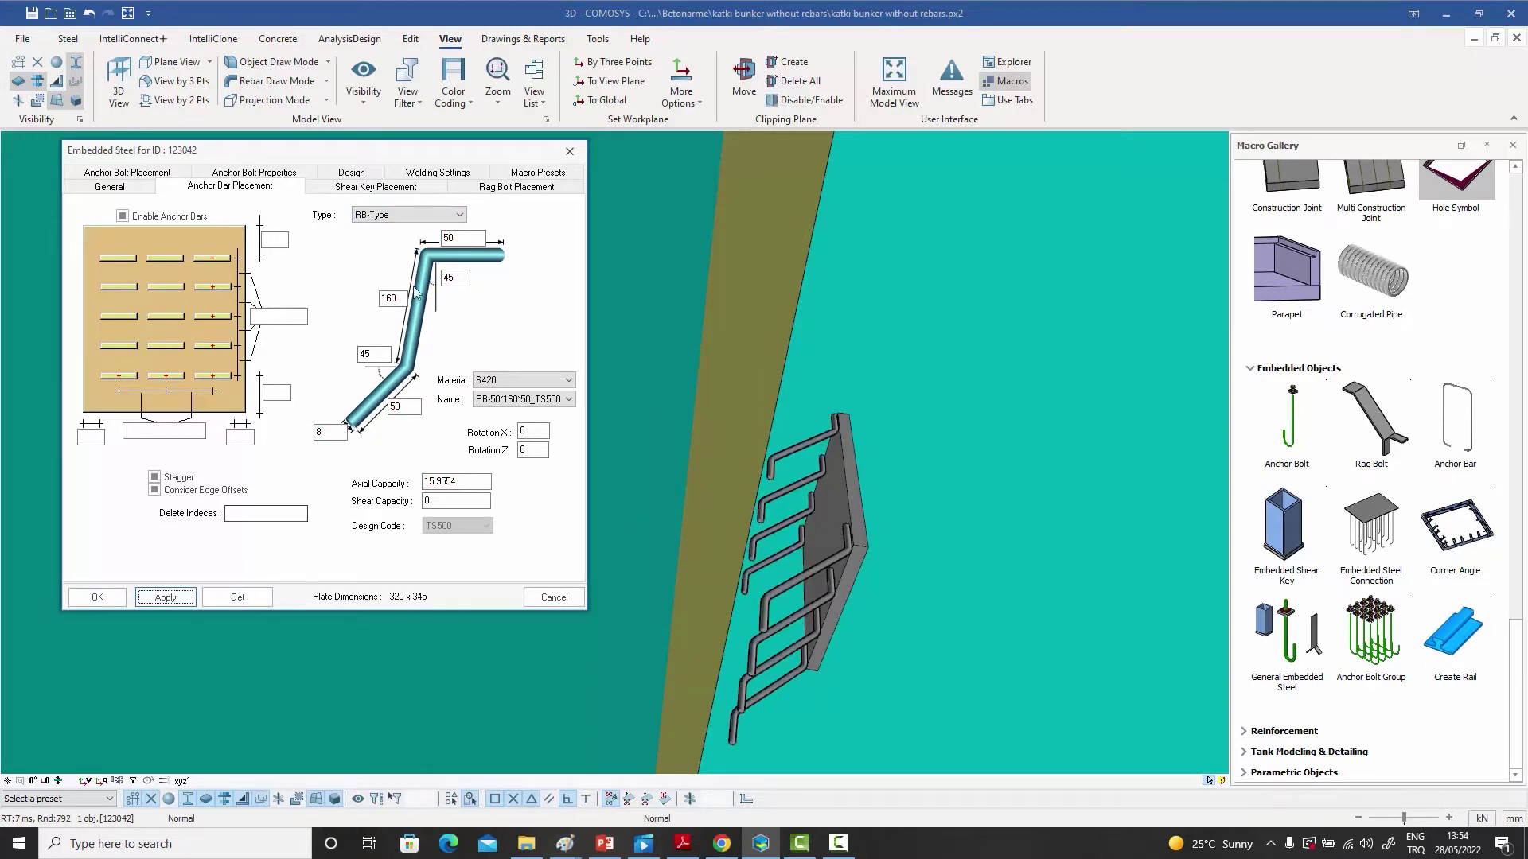
- Set the anchor bar's upper bend angle to 0 and apply the change
{"action": "double_click", "coordinate": [458, 279]}
{"action": "type", "text": "0"}
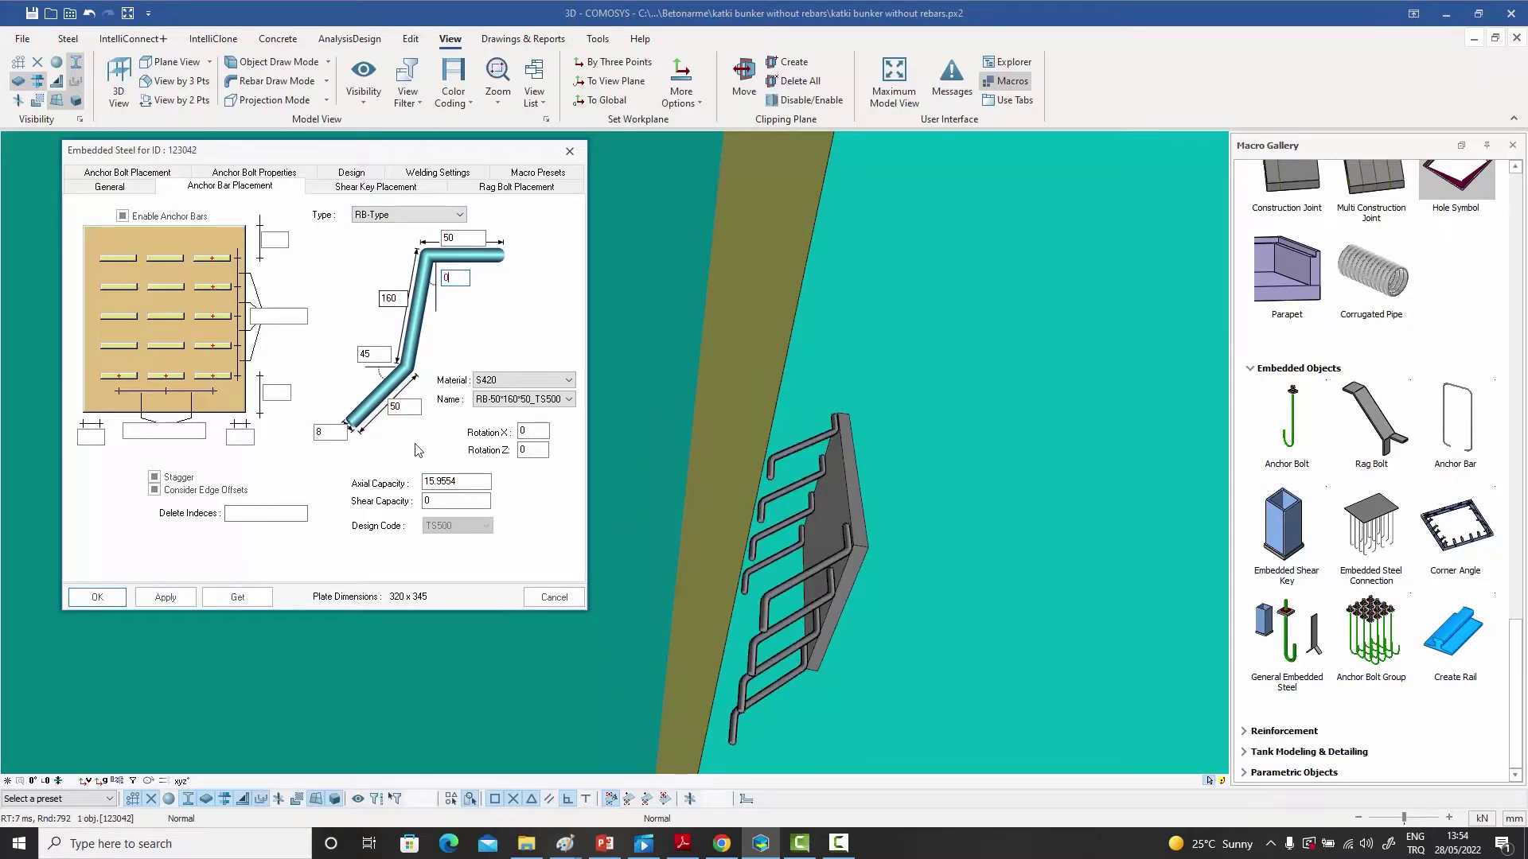
{"action": "left_click", "coordinate": [175, 598]}
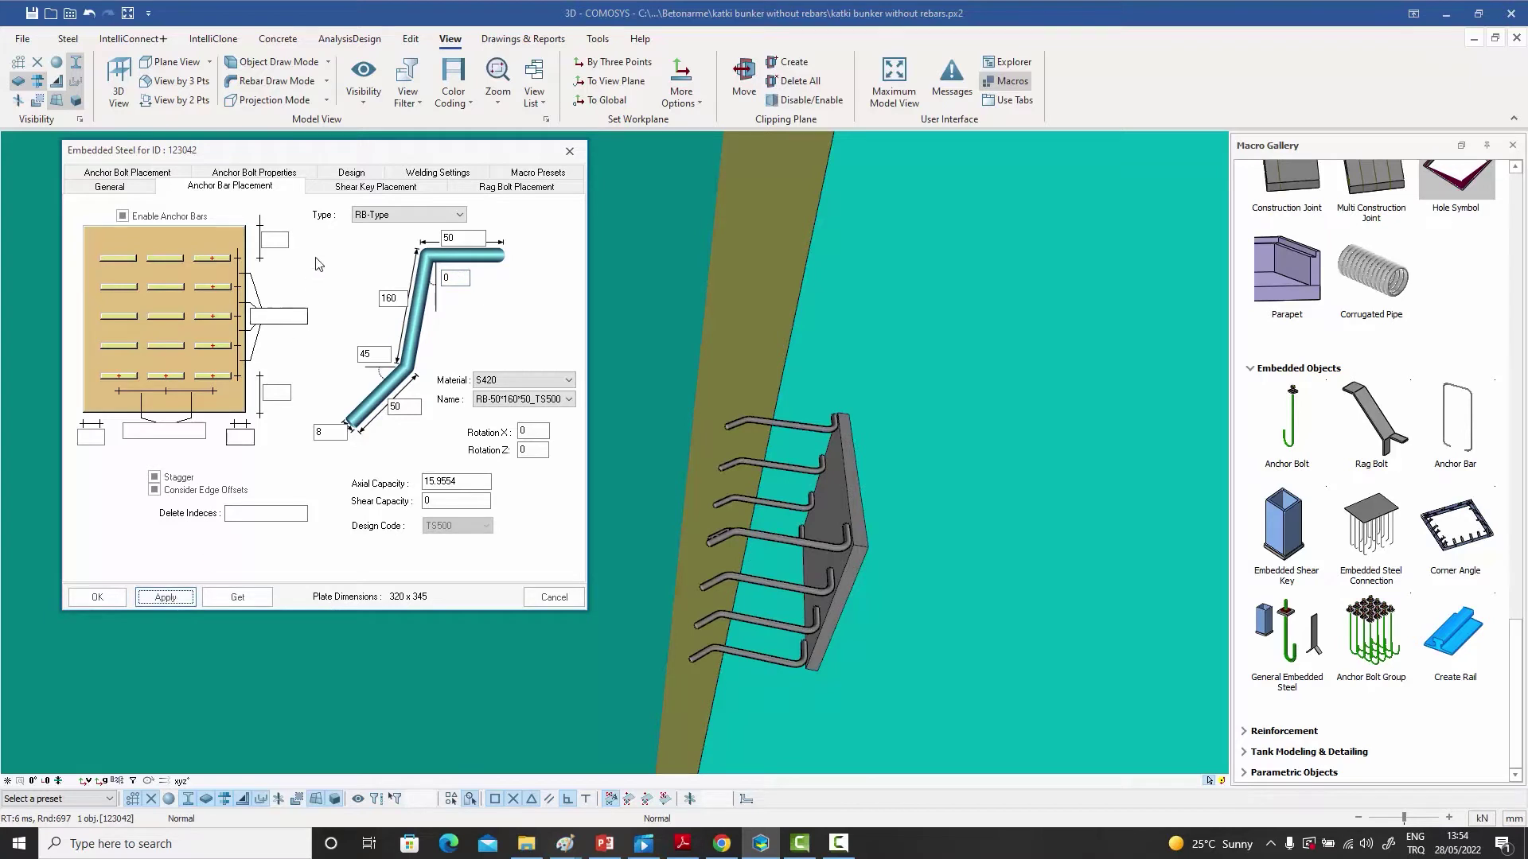
- Switch the anchor bars to L-Type and apply the change to the embedded plate
{"action": "left_click", "coordinate": [406, 215]}
{"action": "left_click", "coordinate": [374, 254]}
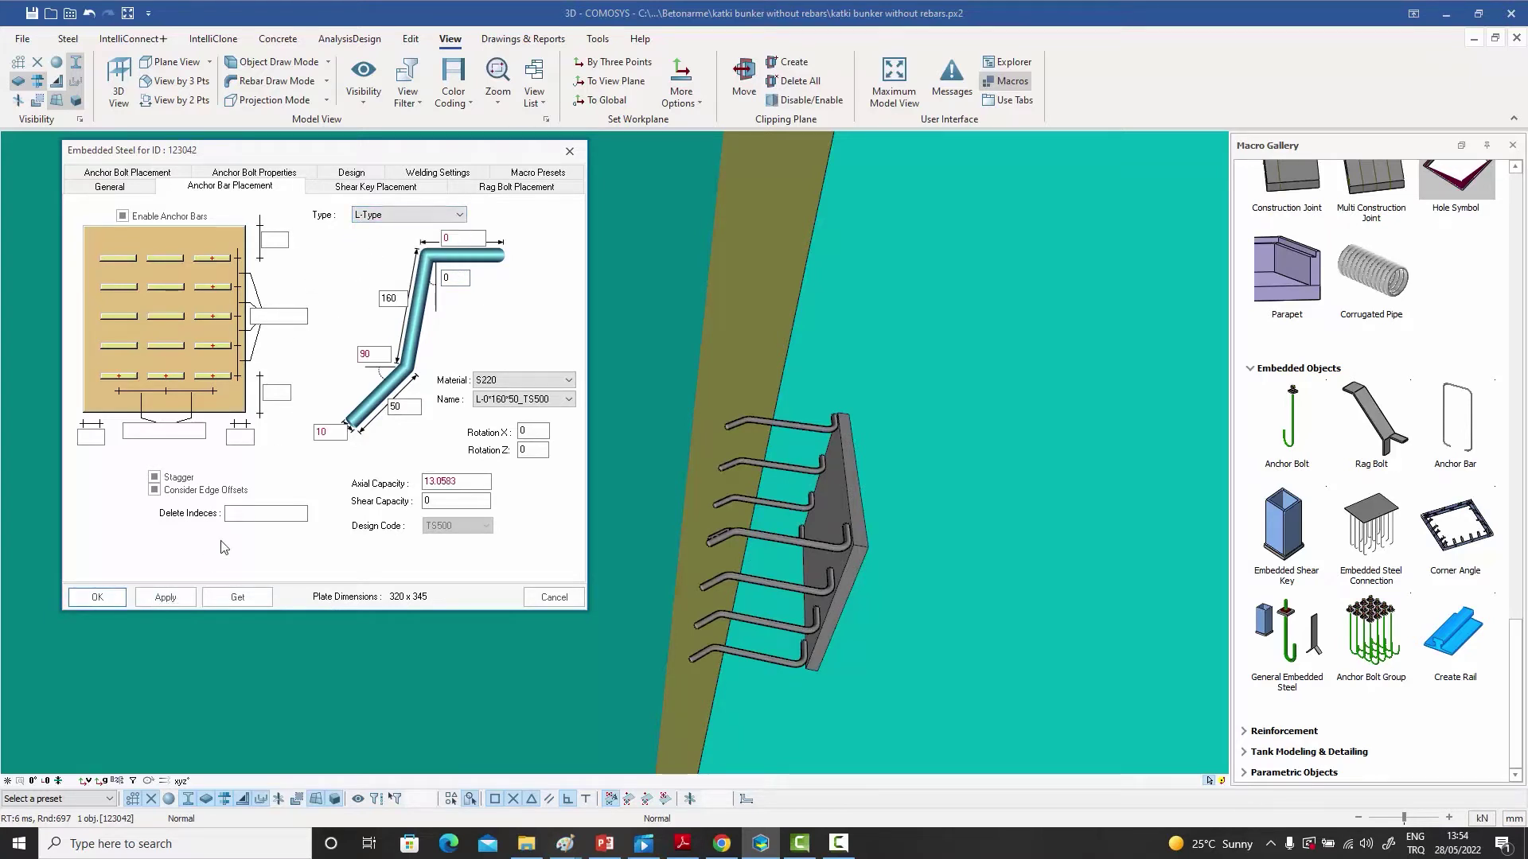
{"action": "left_click", "coordinate": [166, 597]}
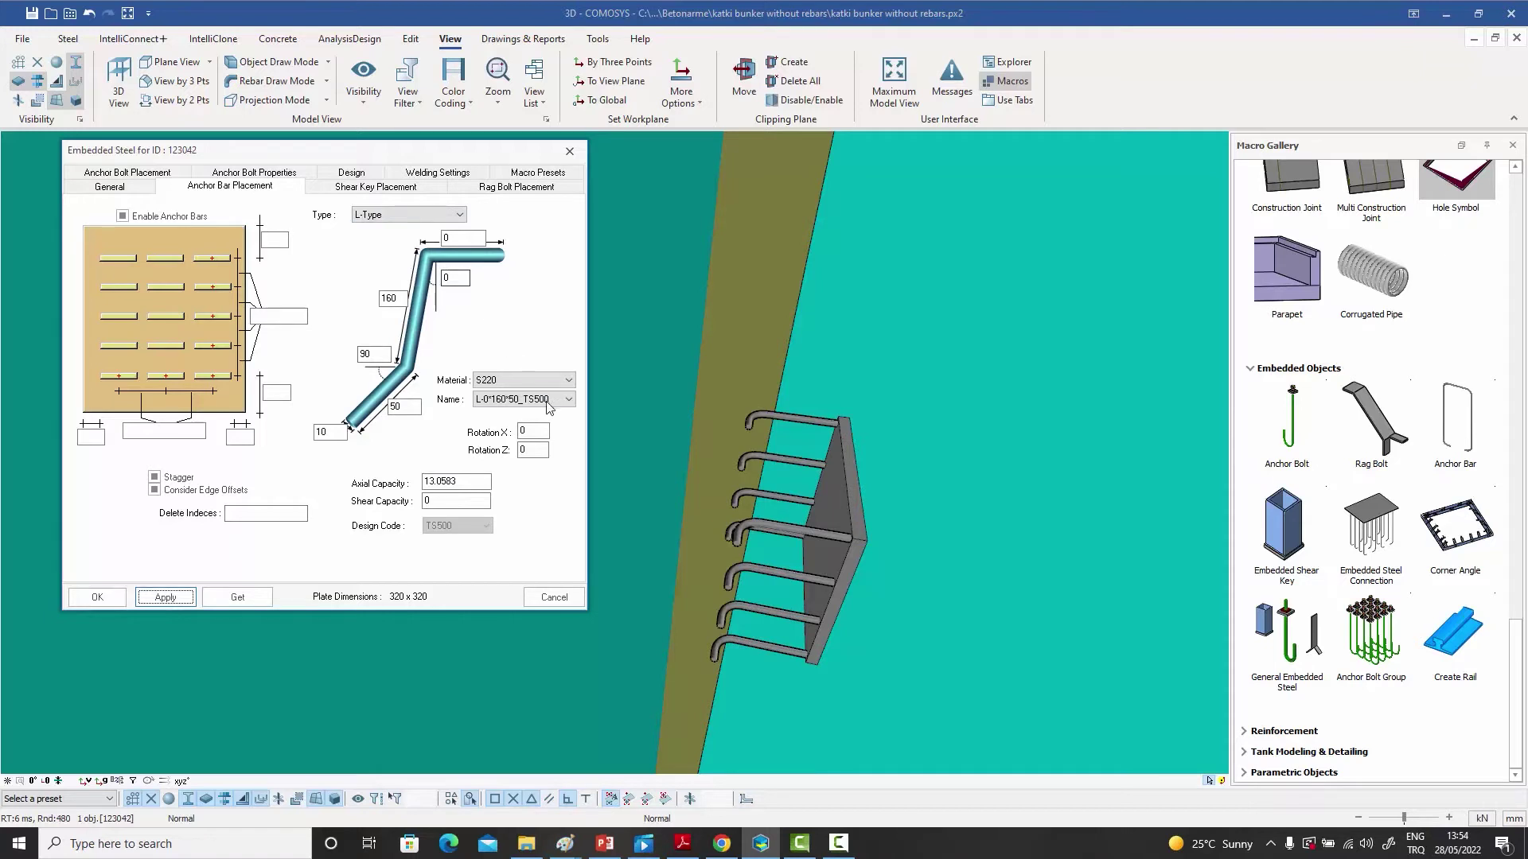
- Apply the L-0*200*100_TS500 preset to the L-Type anchor bars and close the embedded steel settings
{"action": "left_click", "coordinate": [513, 400]}
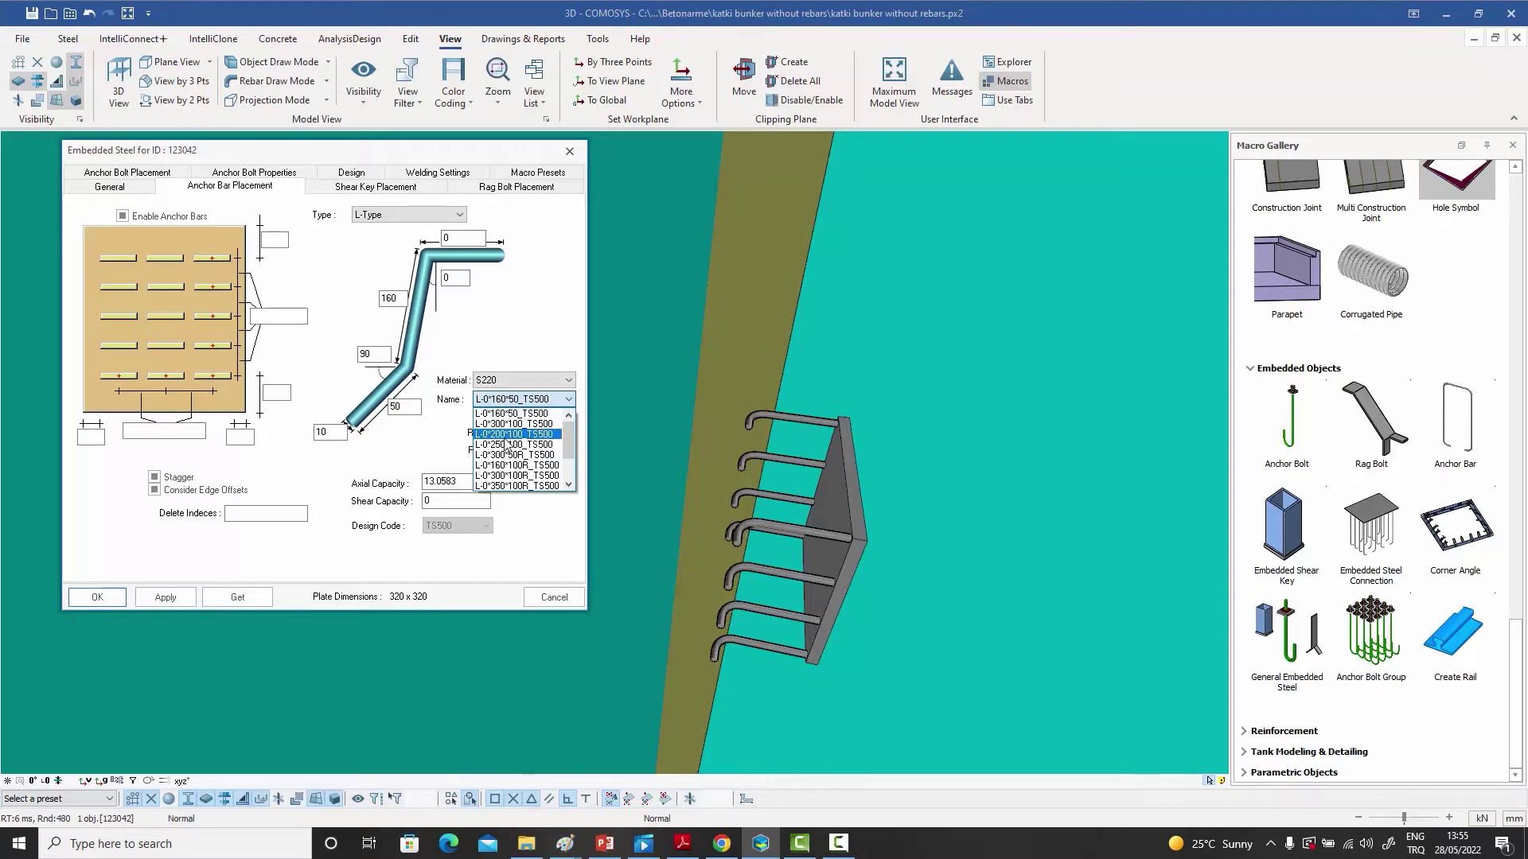
{"action": "left_click", "coordinate": [509, 435]}
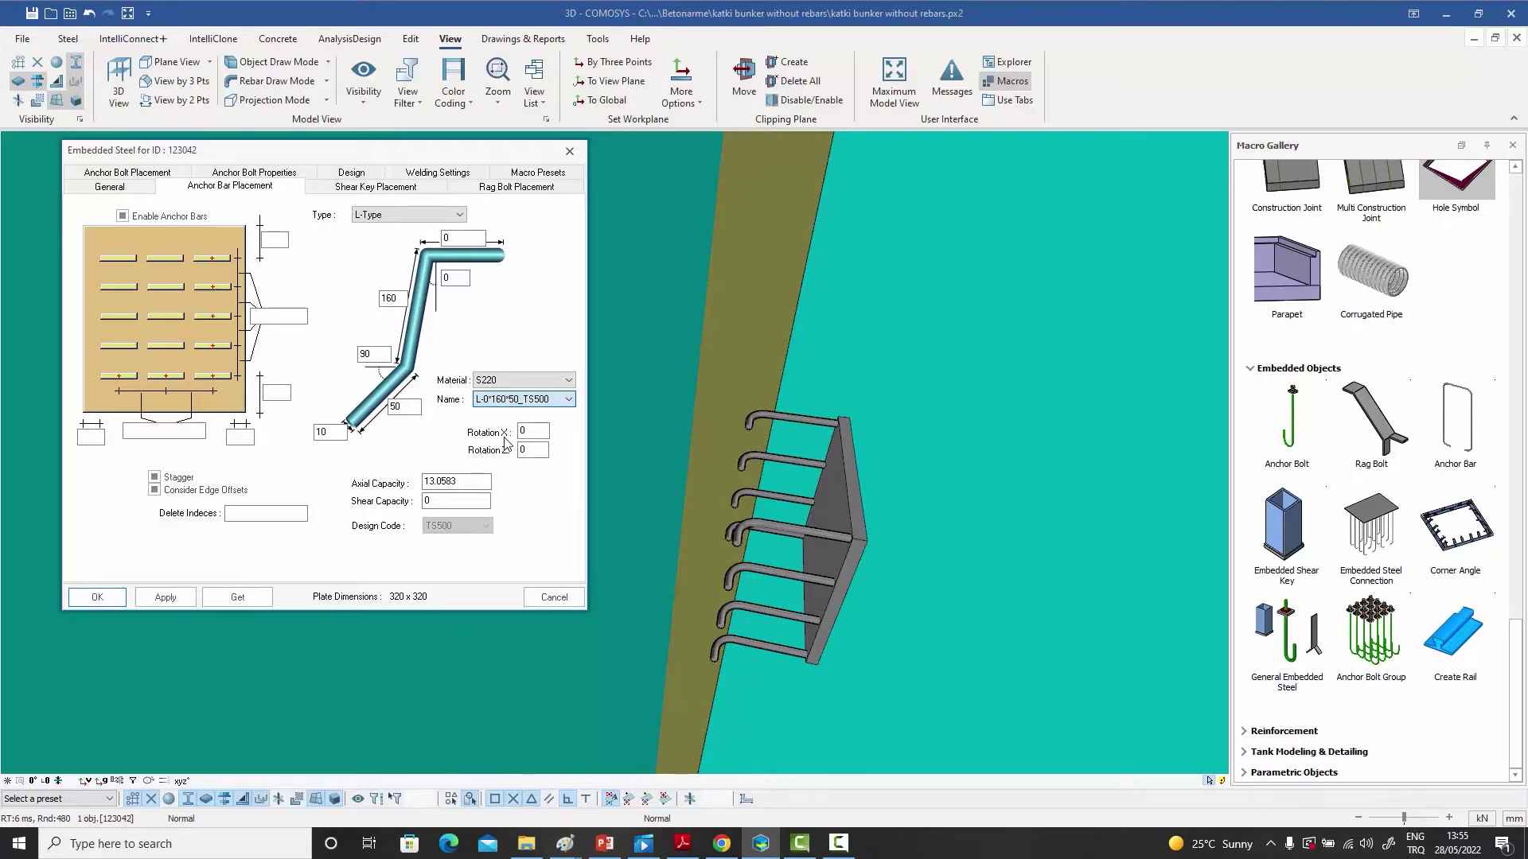
{"action": "left_click", "coordinate": [169, 598]}
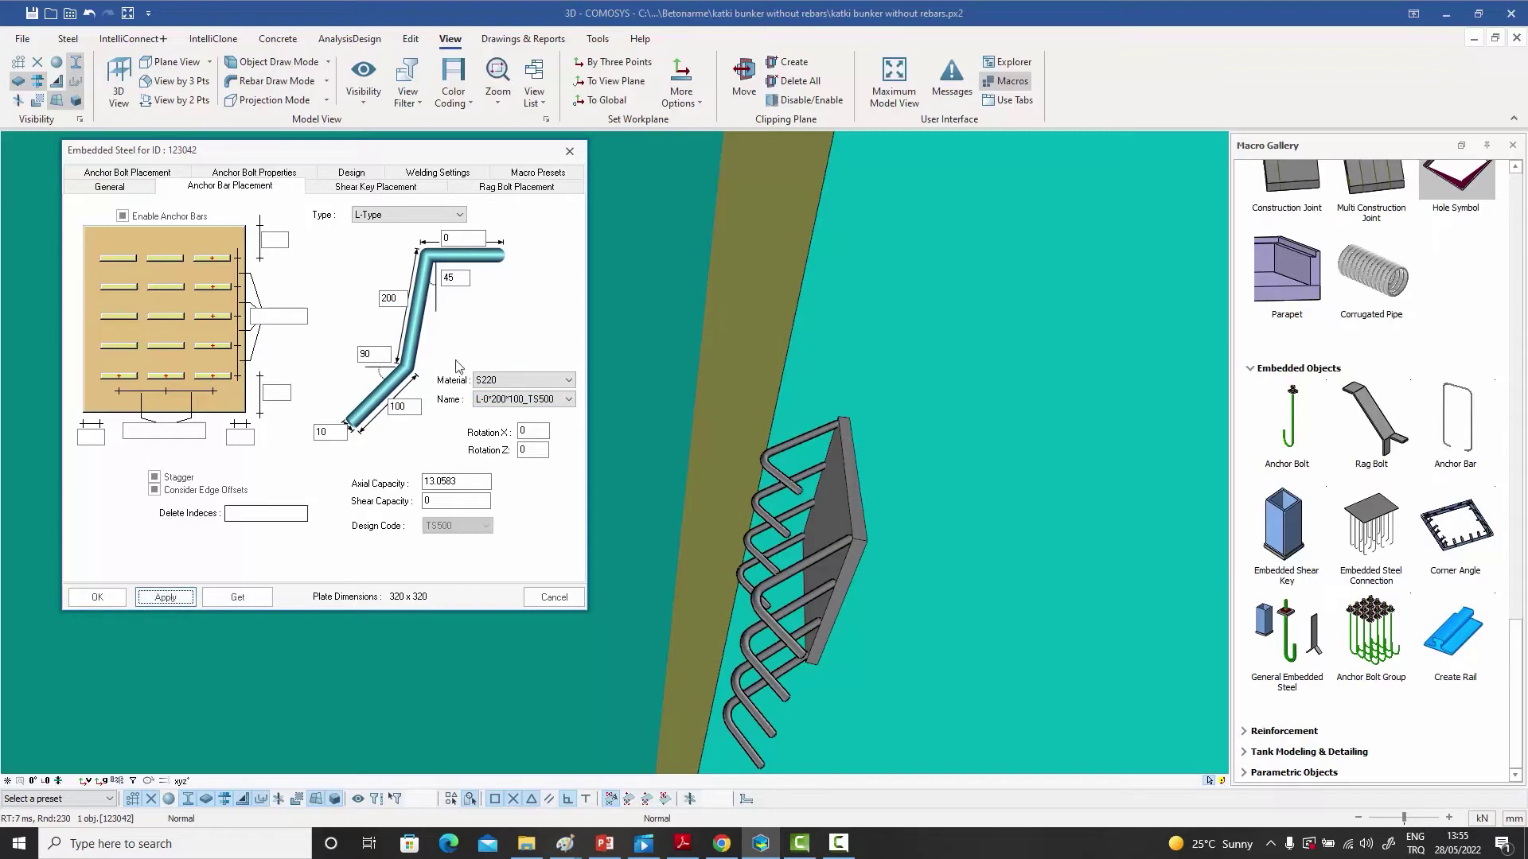
{"action": "left_click", "coordinate": [503, 400]}
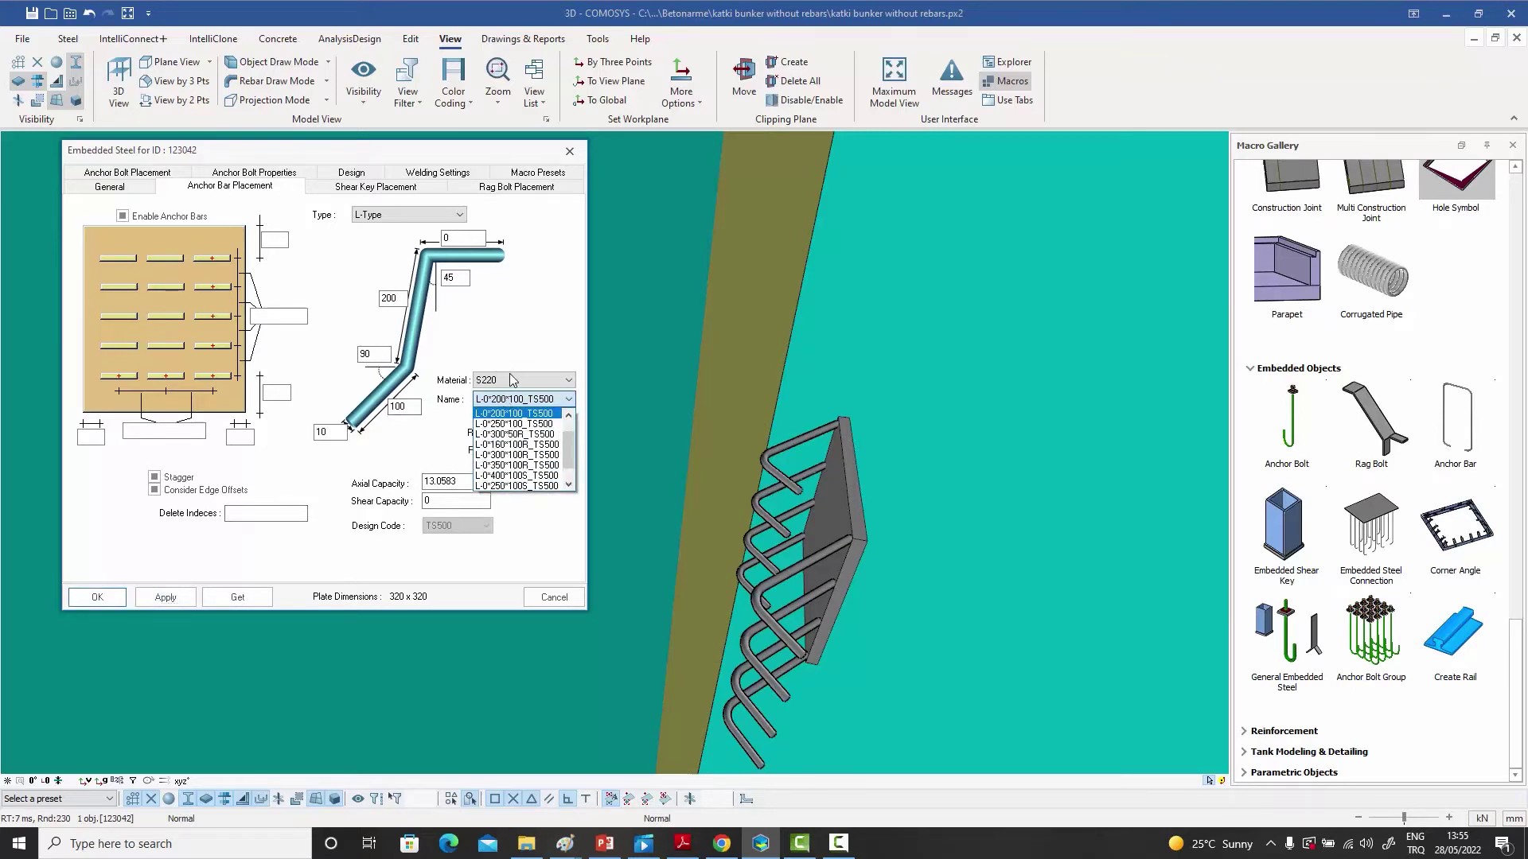
{"action": "left_click", "coordinate": [551, 601]}
{"action": "left_click", "coordinate": [551, 598]}
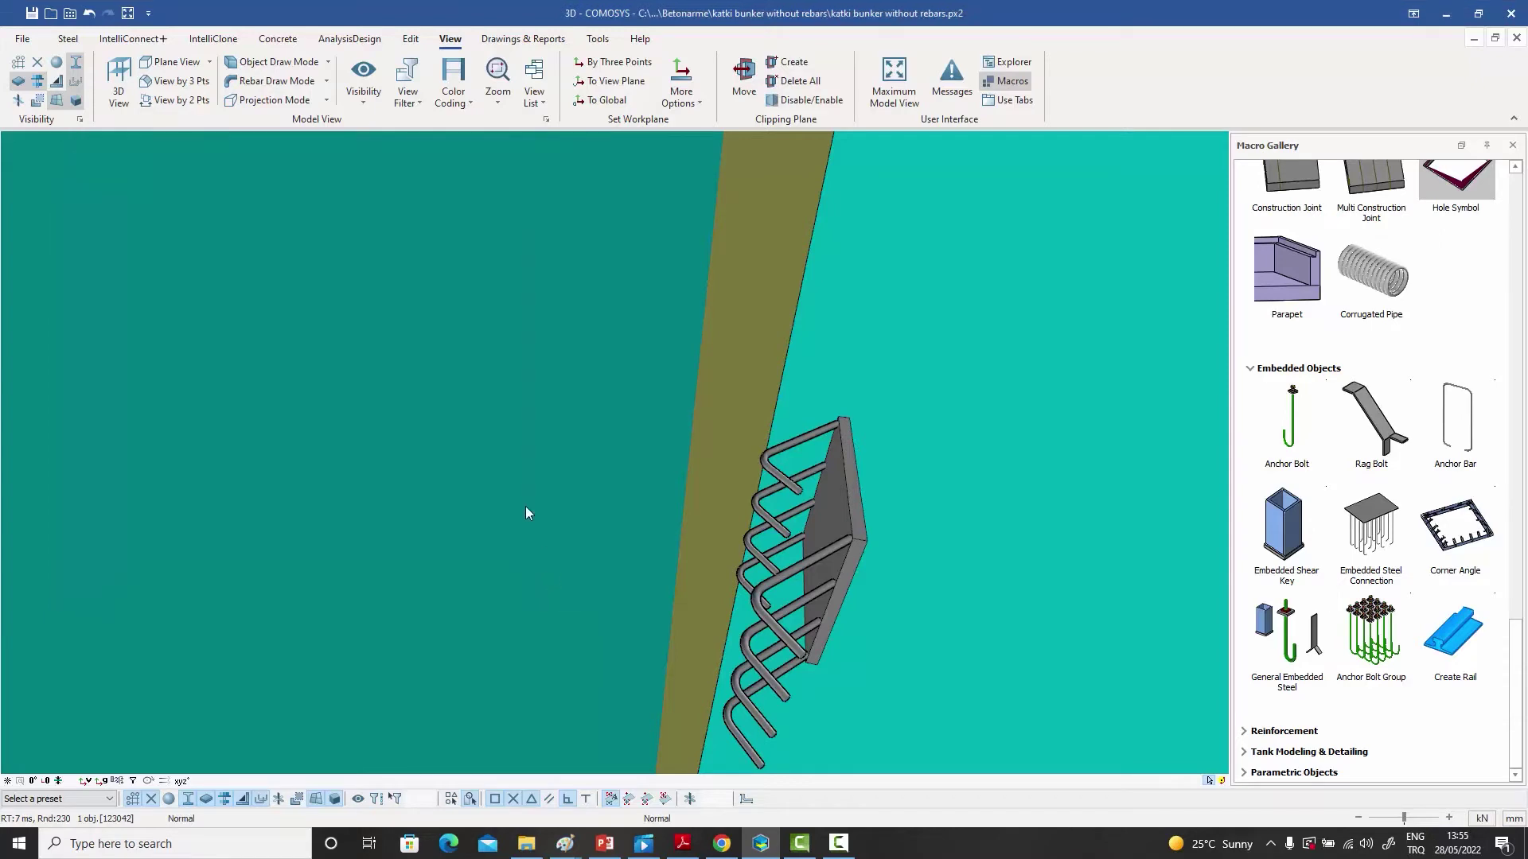
- Open AnchorBars_Defaults.txt from the Preferences folder, examine the anchor bar definitions and their capacity values, and close the file
{"action": "left_click", "coordinate": [69, 14]}
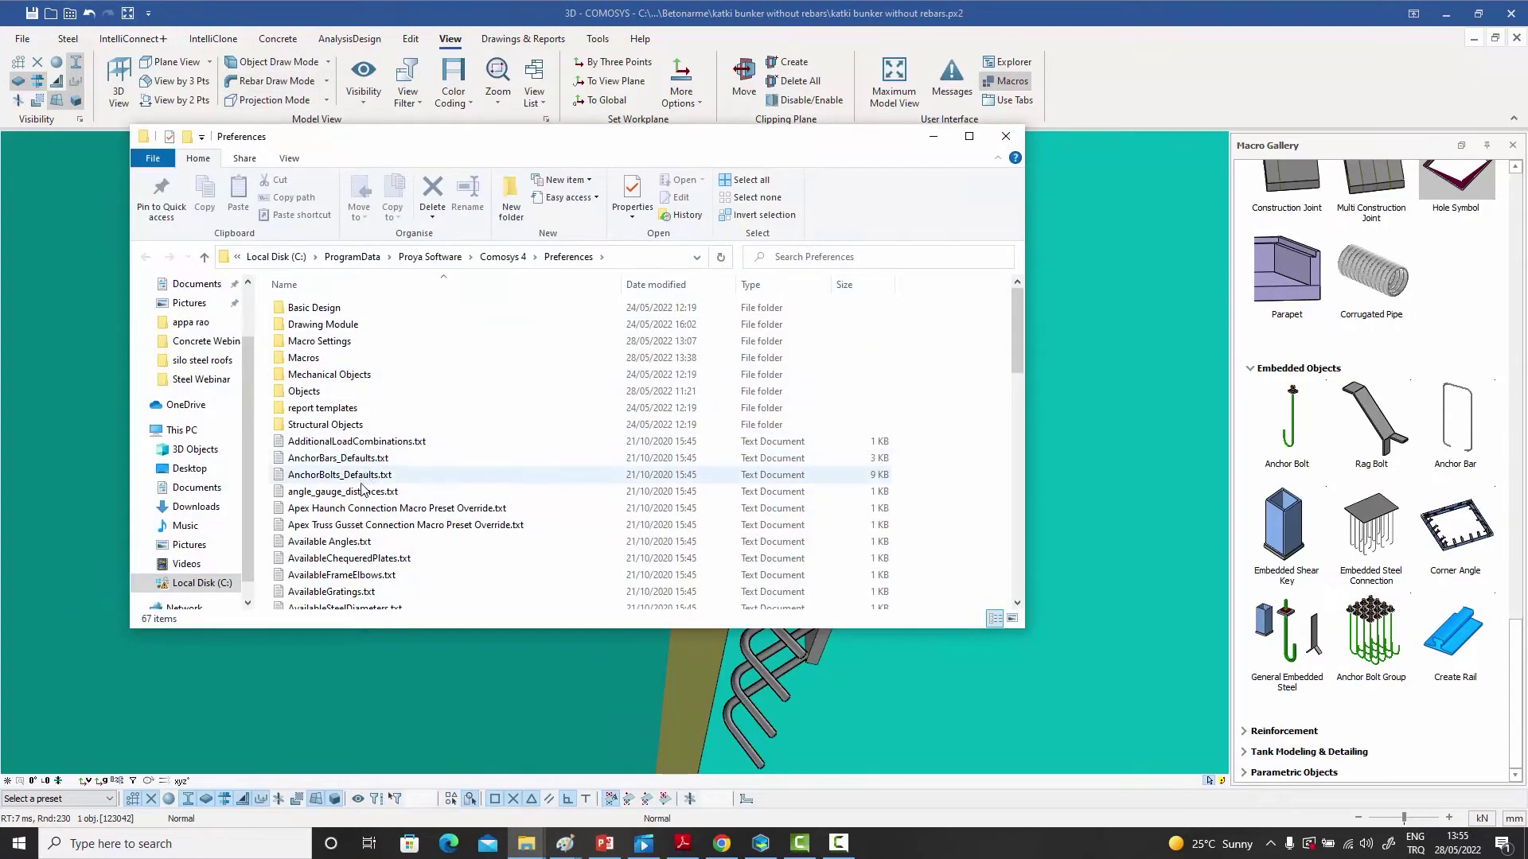
{"action": "double_click", "coordinate": [359, 459]}
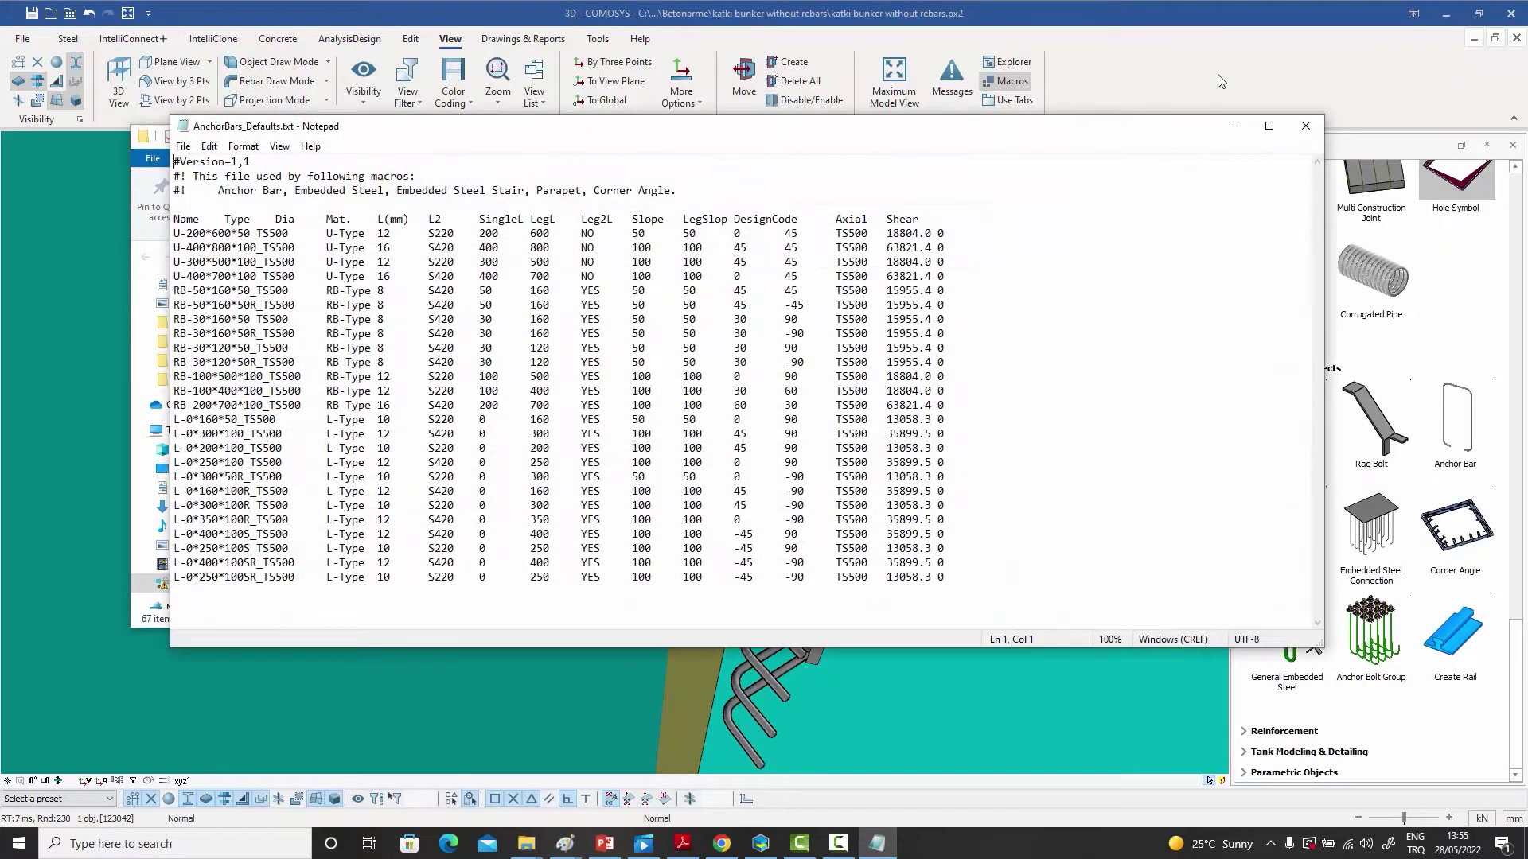
{"action": "left_click", "coordinate": [1269, 128]}
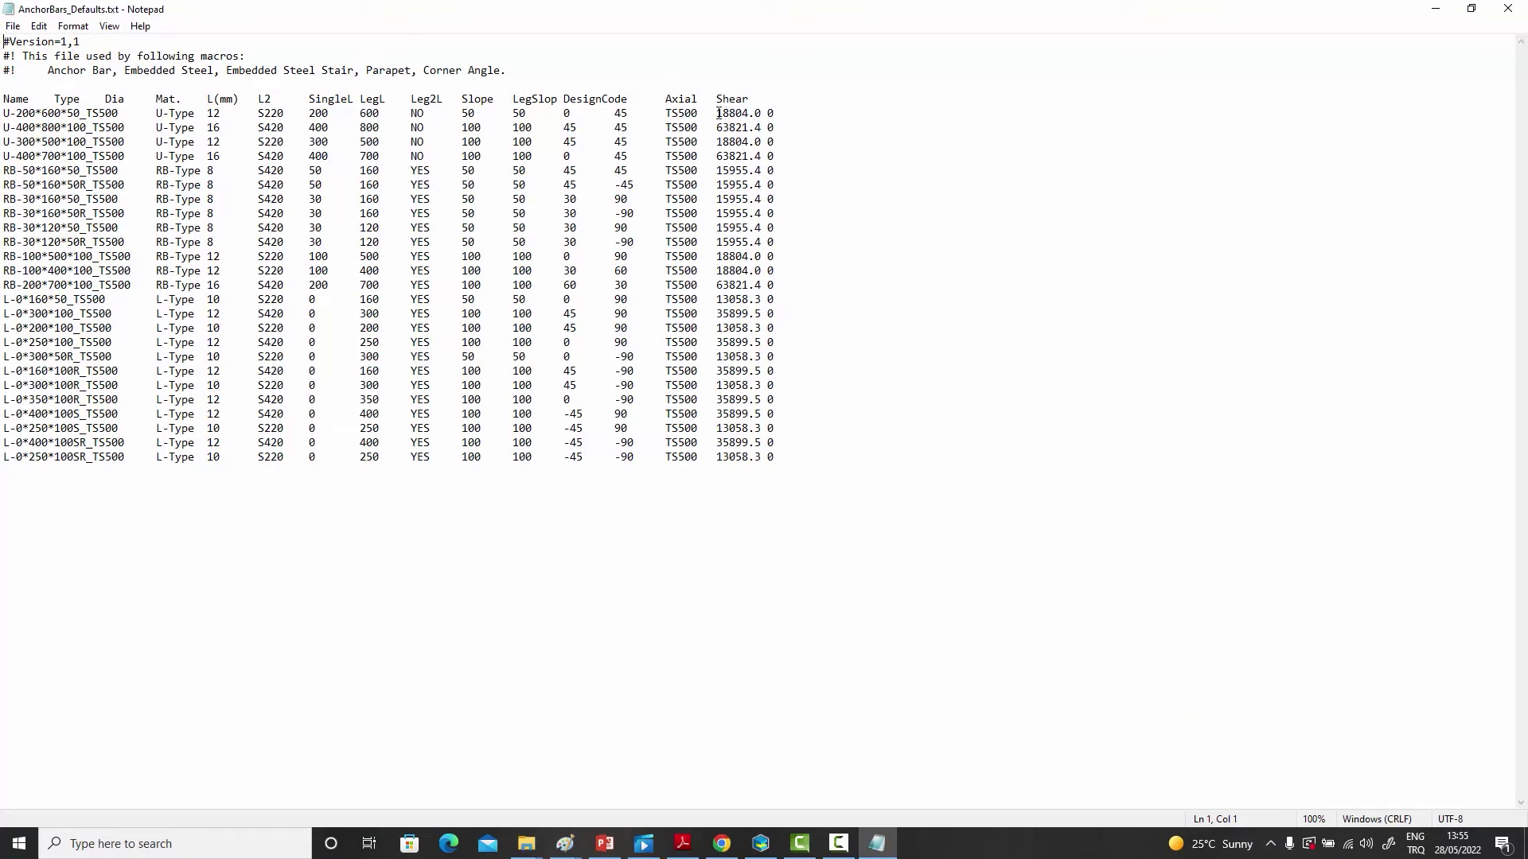
{"action": "left_click_drag", "start_coordinate": [718, 113], "coordinate": [756, 128]}
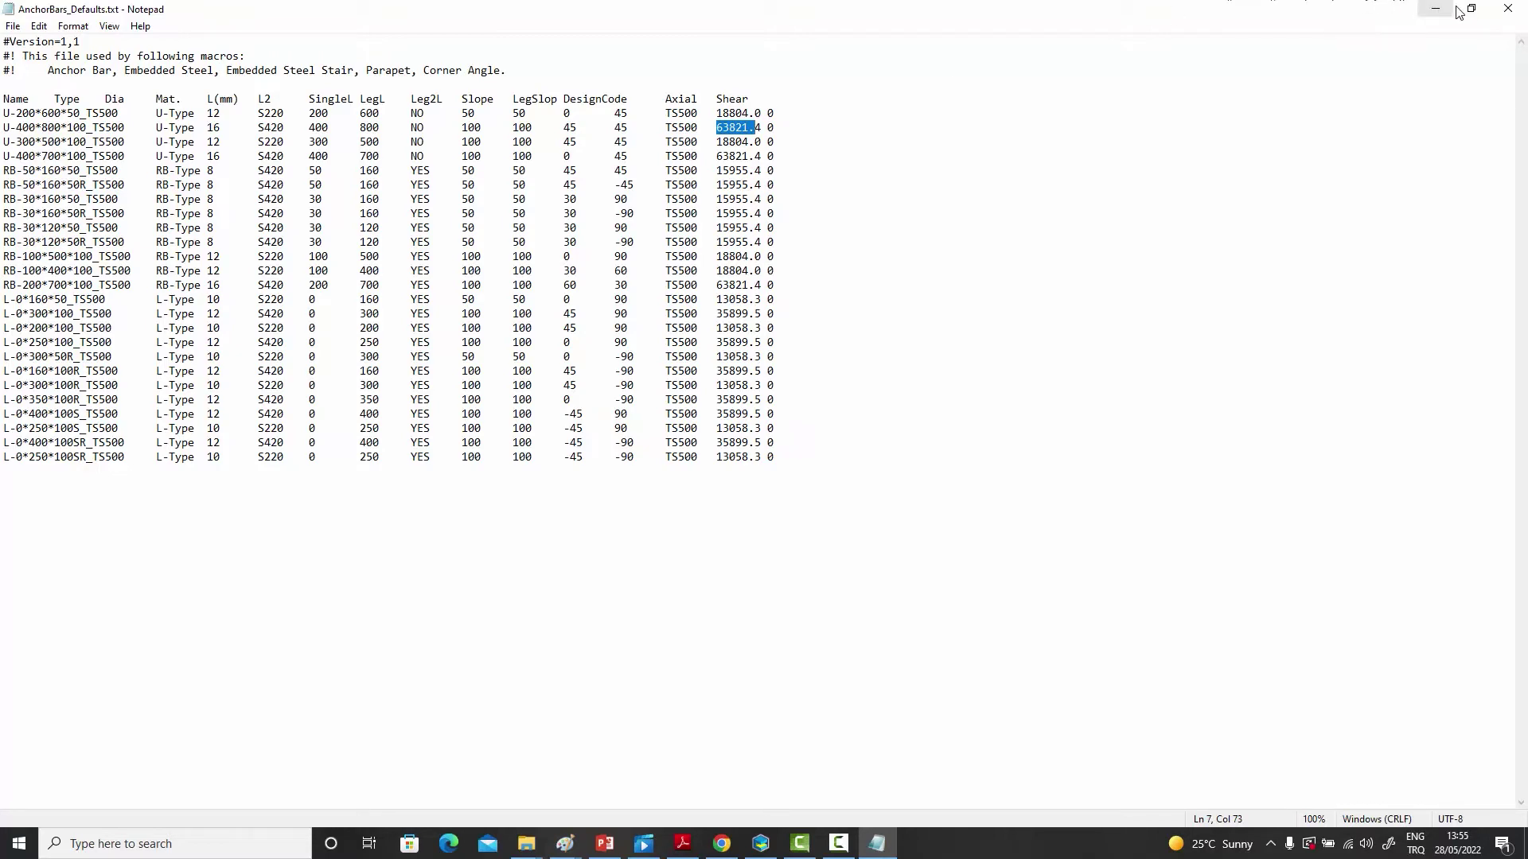
{"action": "left_click", "coordinate": [1511, 13]}
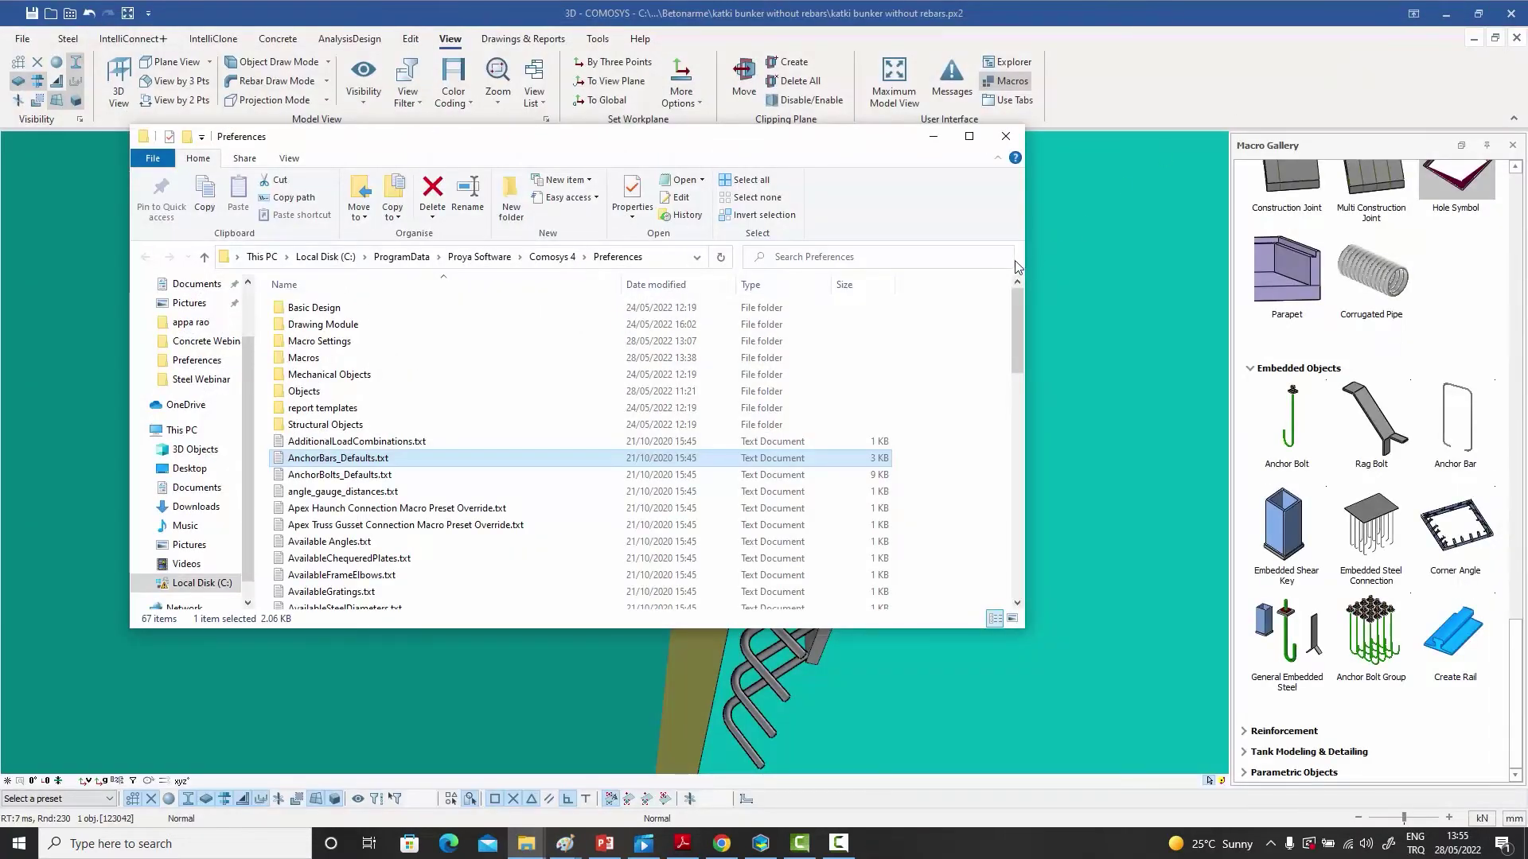
- Close the Preferences folder, reopen the embedded steel settings, switch the anchor bars to U-Type and apply the change
{"action": "left_click", "coordinate": [1007, 135]}
{"action": "left_click", "coordinate": [850, 477]}
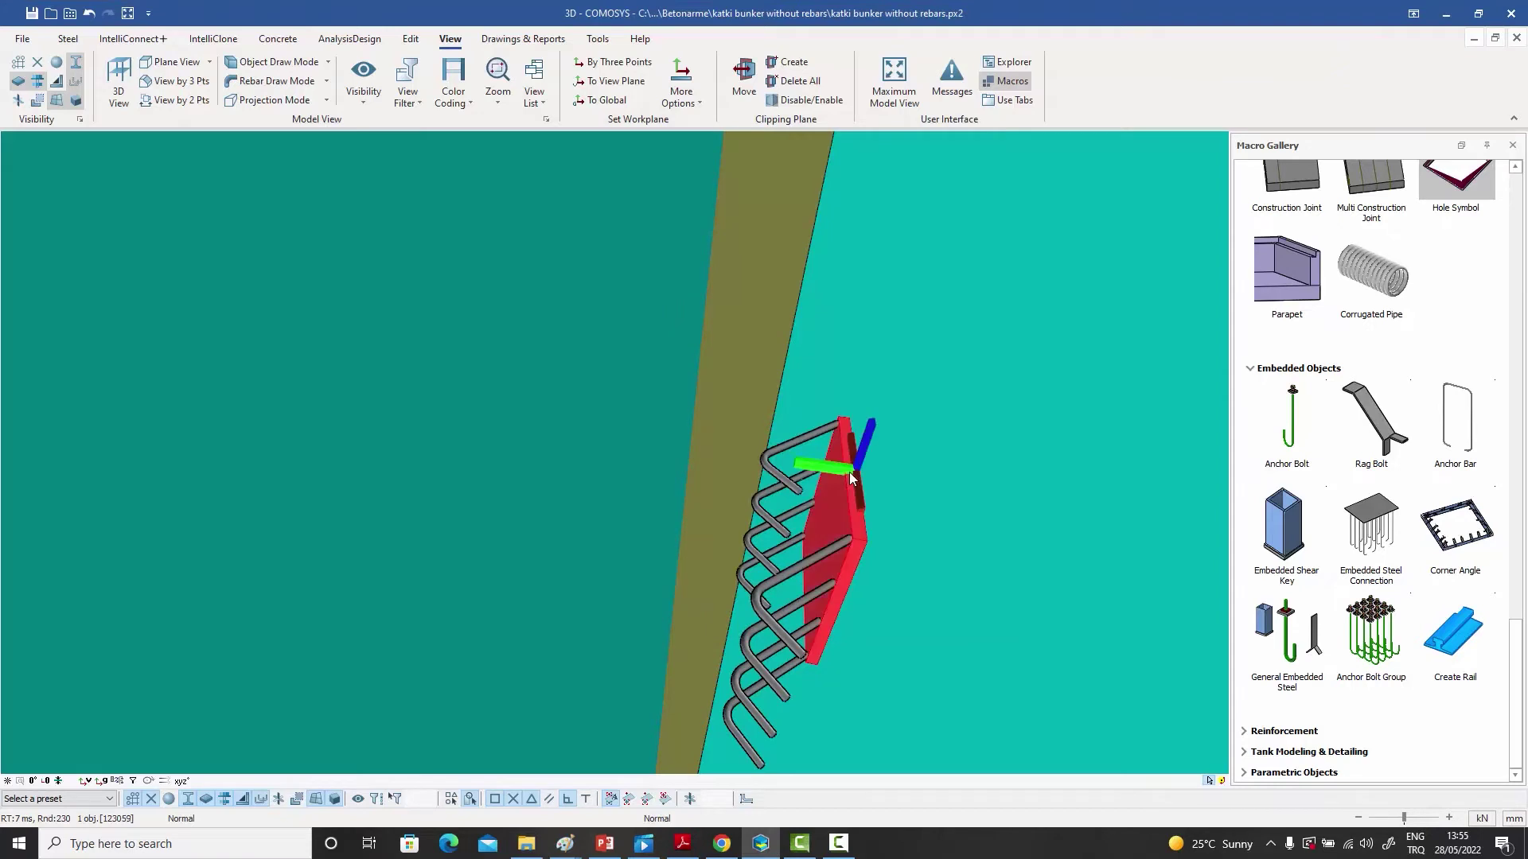
{"action": "double_click", "coordinate": [850, 477]}
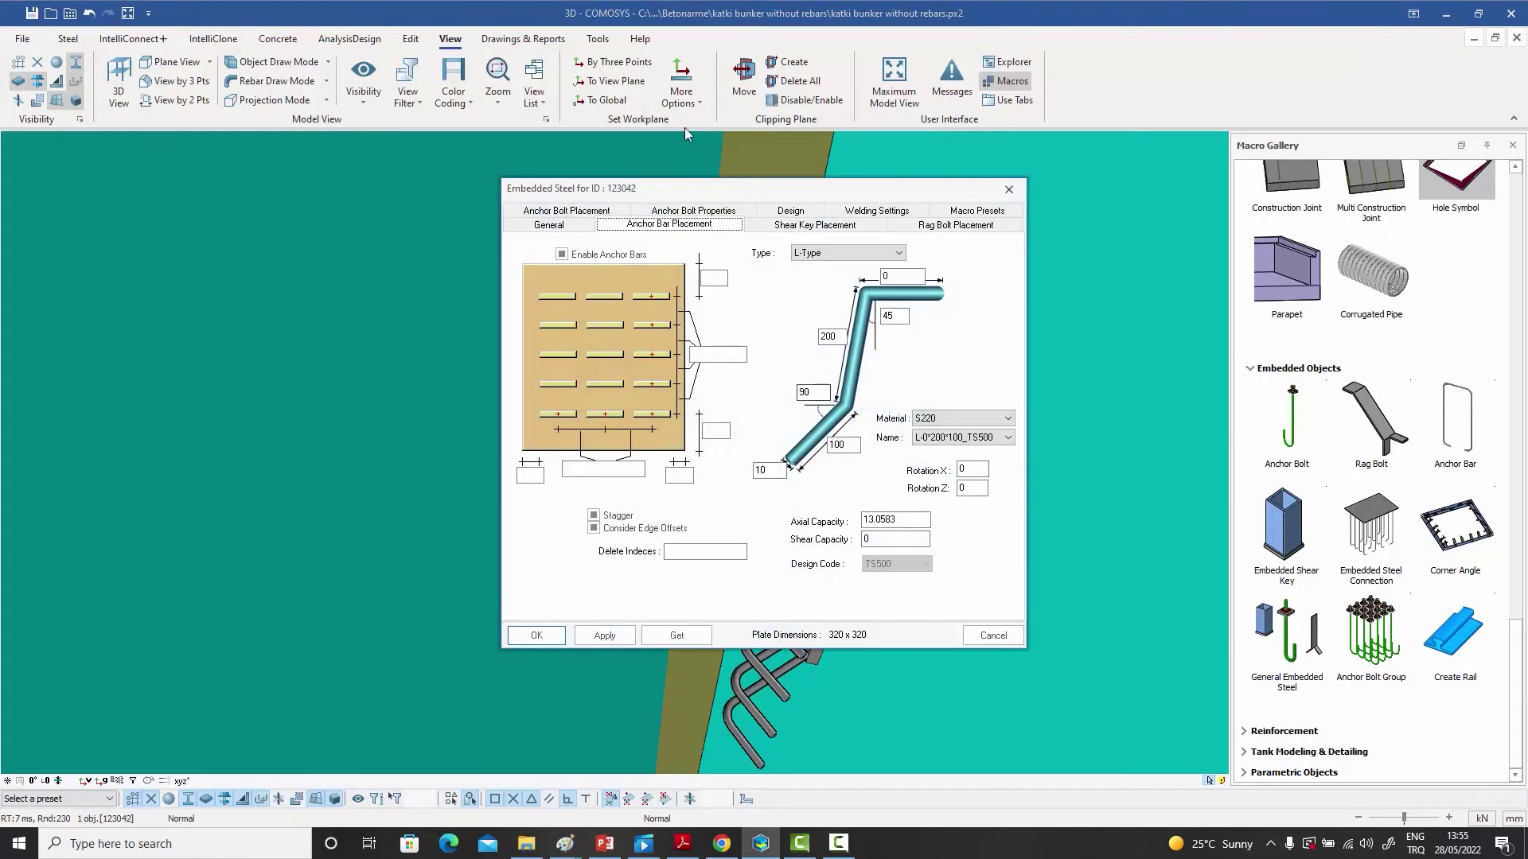
{"action": "left_click_drag", "start_coordinate": [672, 188], "coordinate": [272, 162]}
{"action": "left_click", "coordinate": [477, 226]}
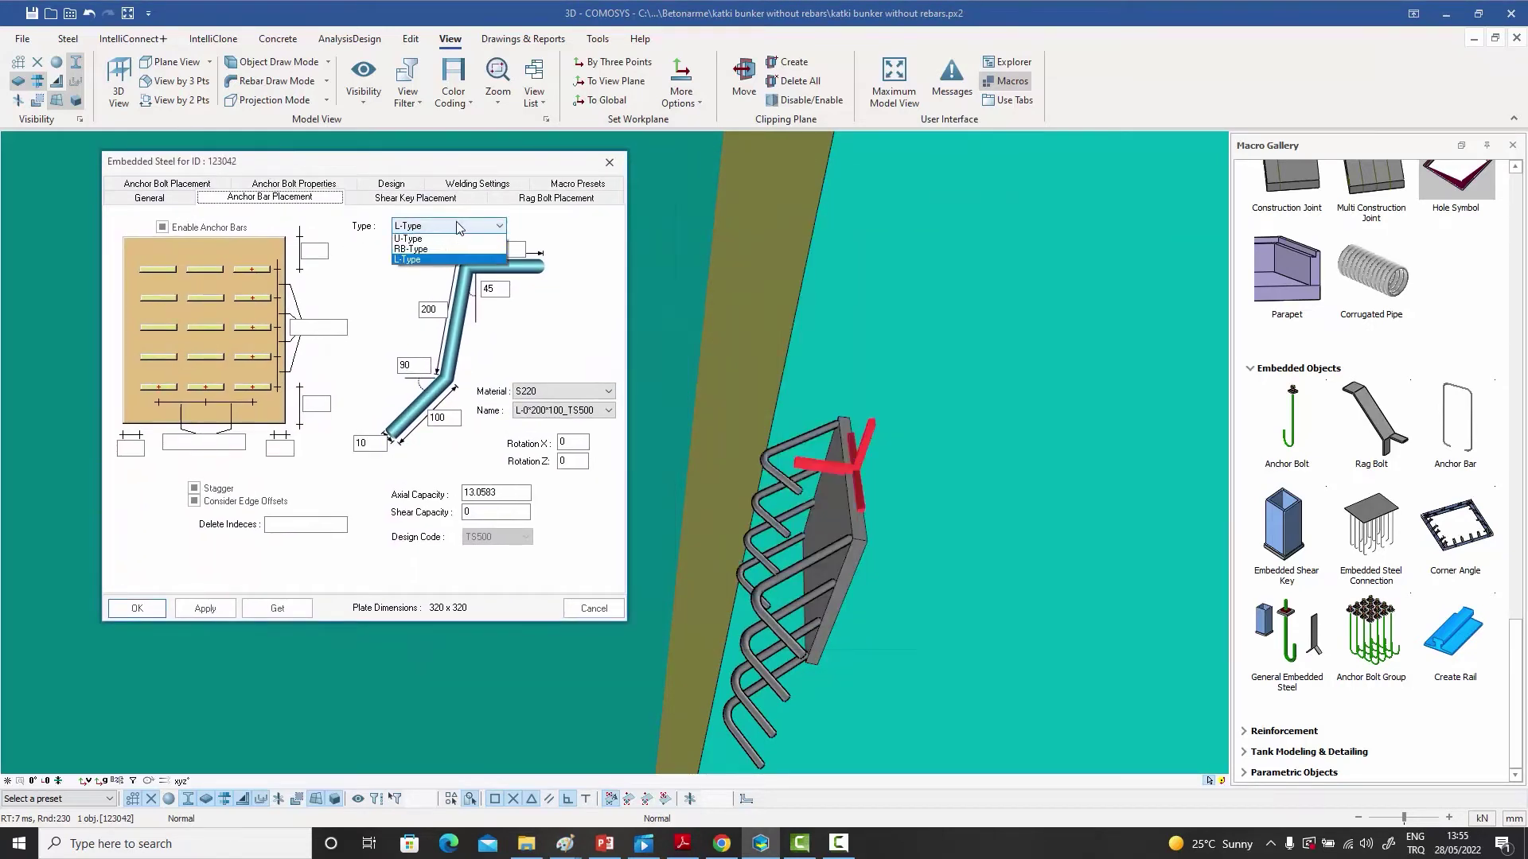
{"action": "left_click", "coordinate": [445, 252]}
{"action": "left_click", "coordinate": [225, 610]}
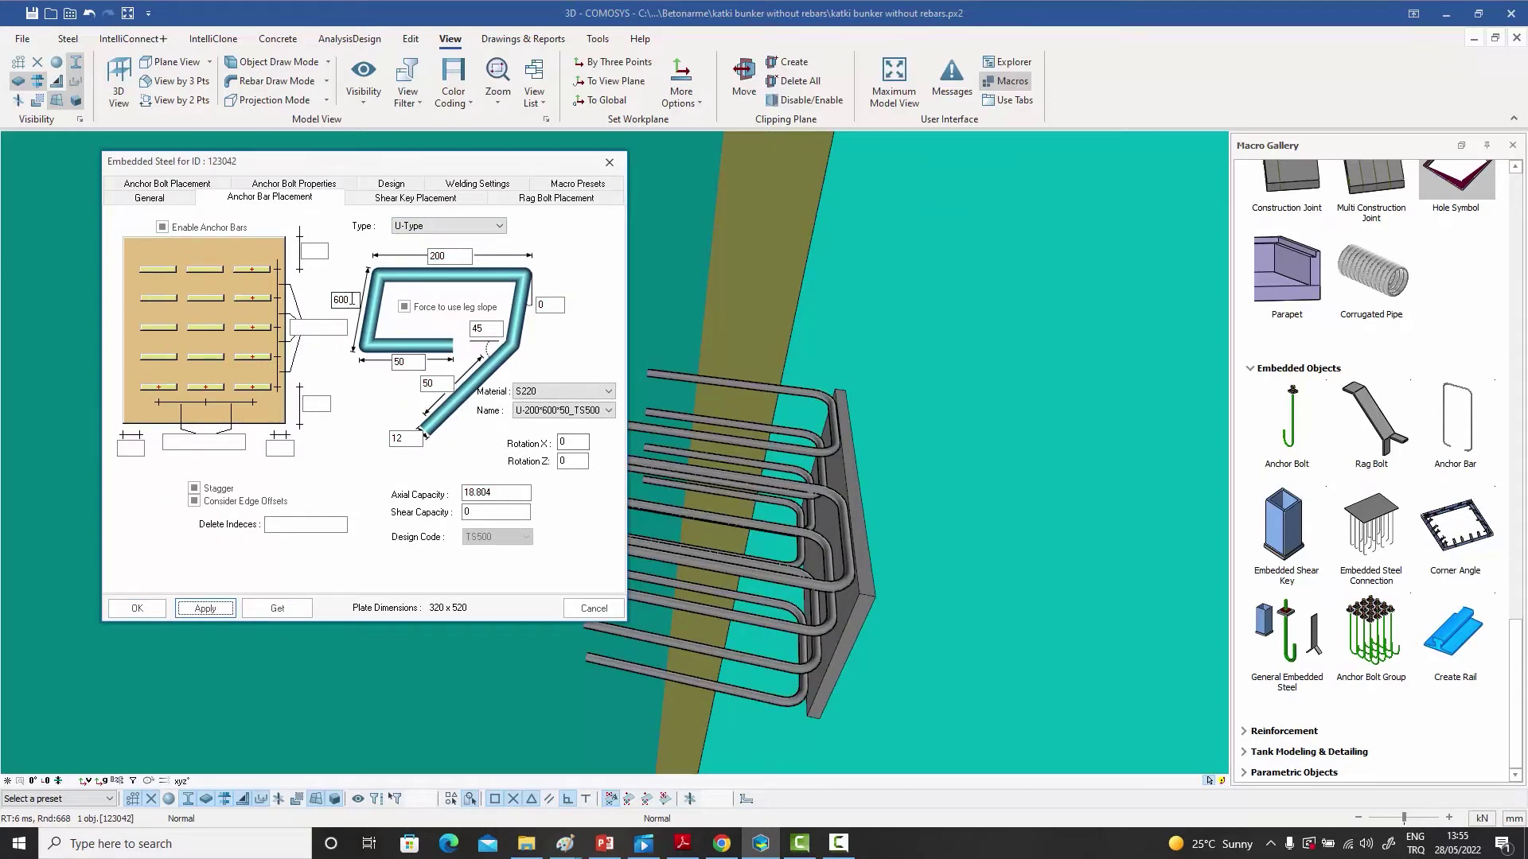
- Set the U-Type anchor bars' leg length to 200 and apply the change to the embedded plate
{"action": "left_click_drag", "start_coordinate": [344, 166], "coordinate": [246, 144]}
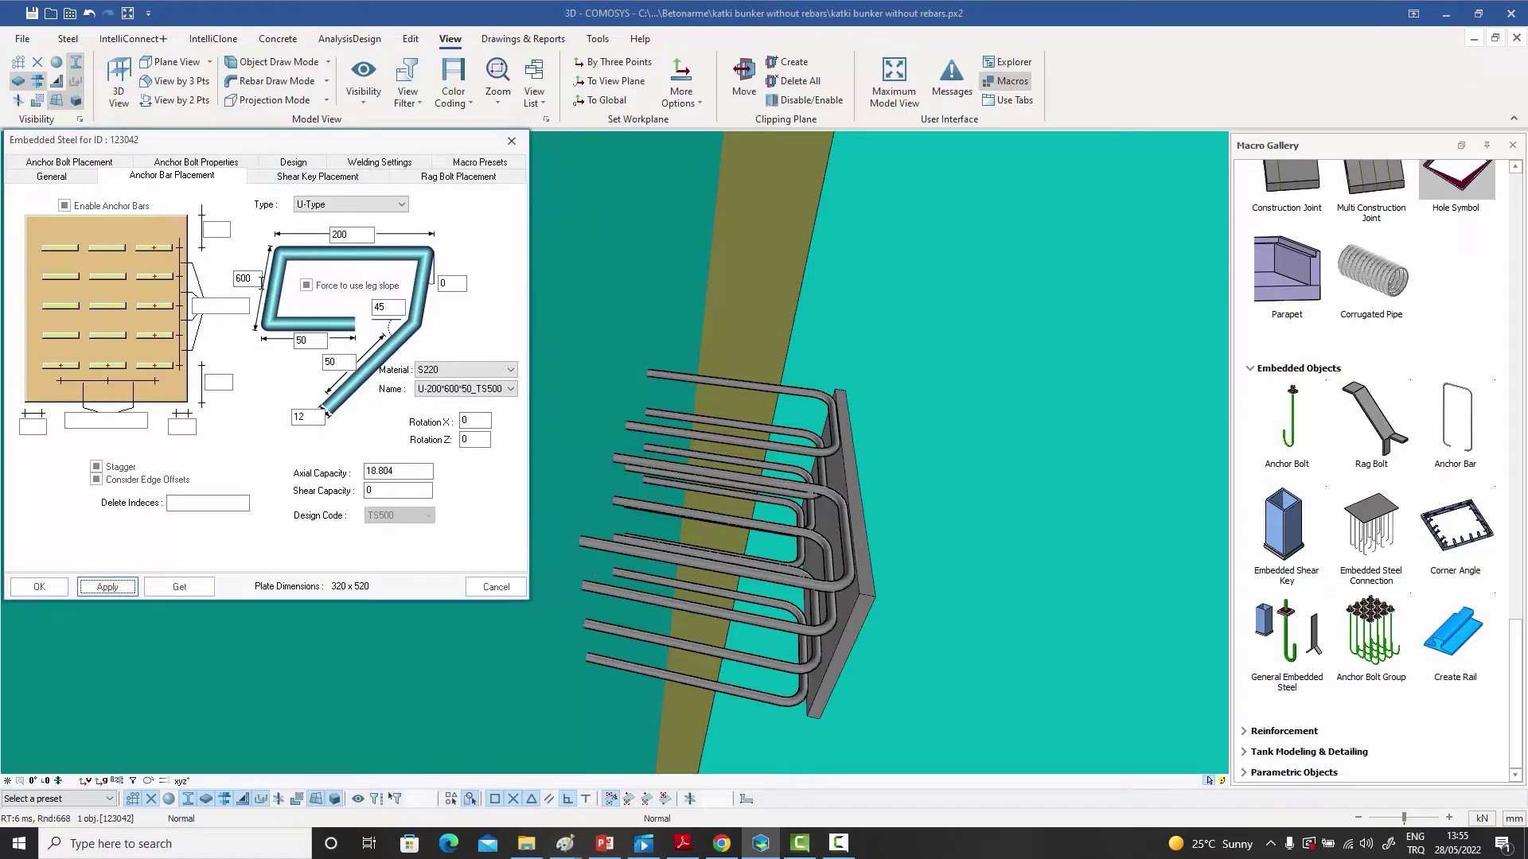
{"action": "left_click_drag", "start_coordinate": [260, 279], "coordinate": [204, 278]}
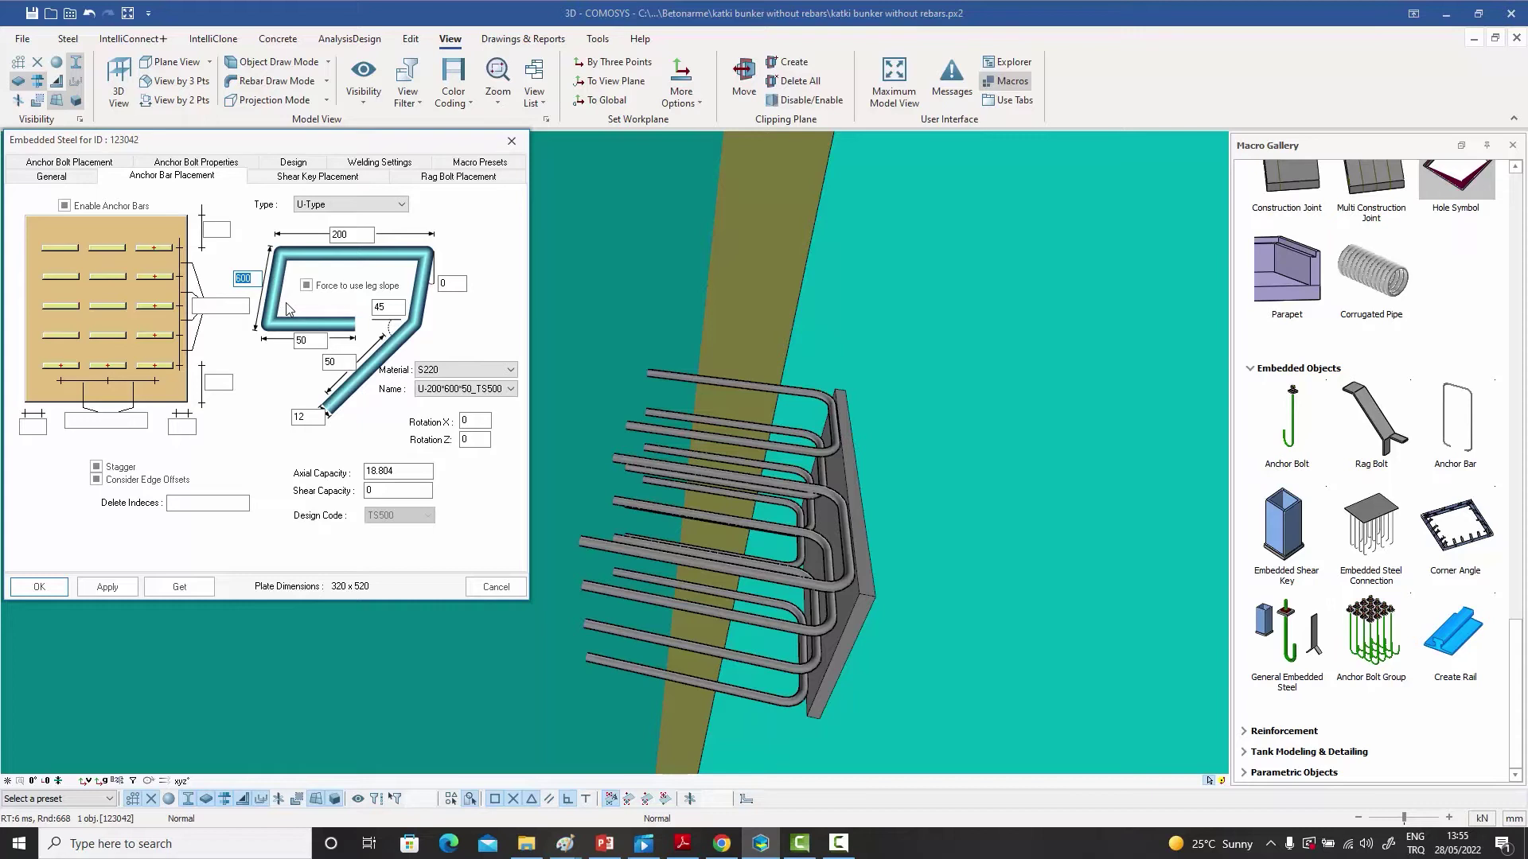
{"action": "type", "text": "2"}
{"action": "left_click", "coordinate": [114, 590]}
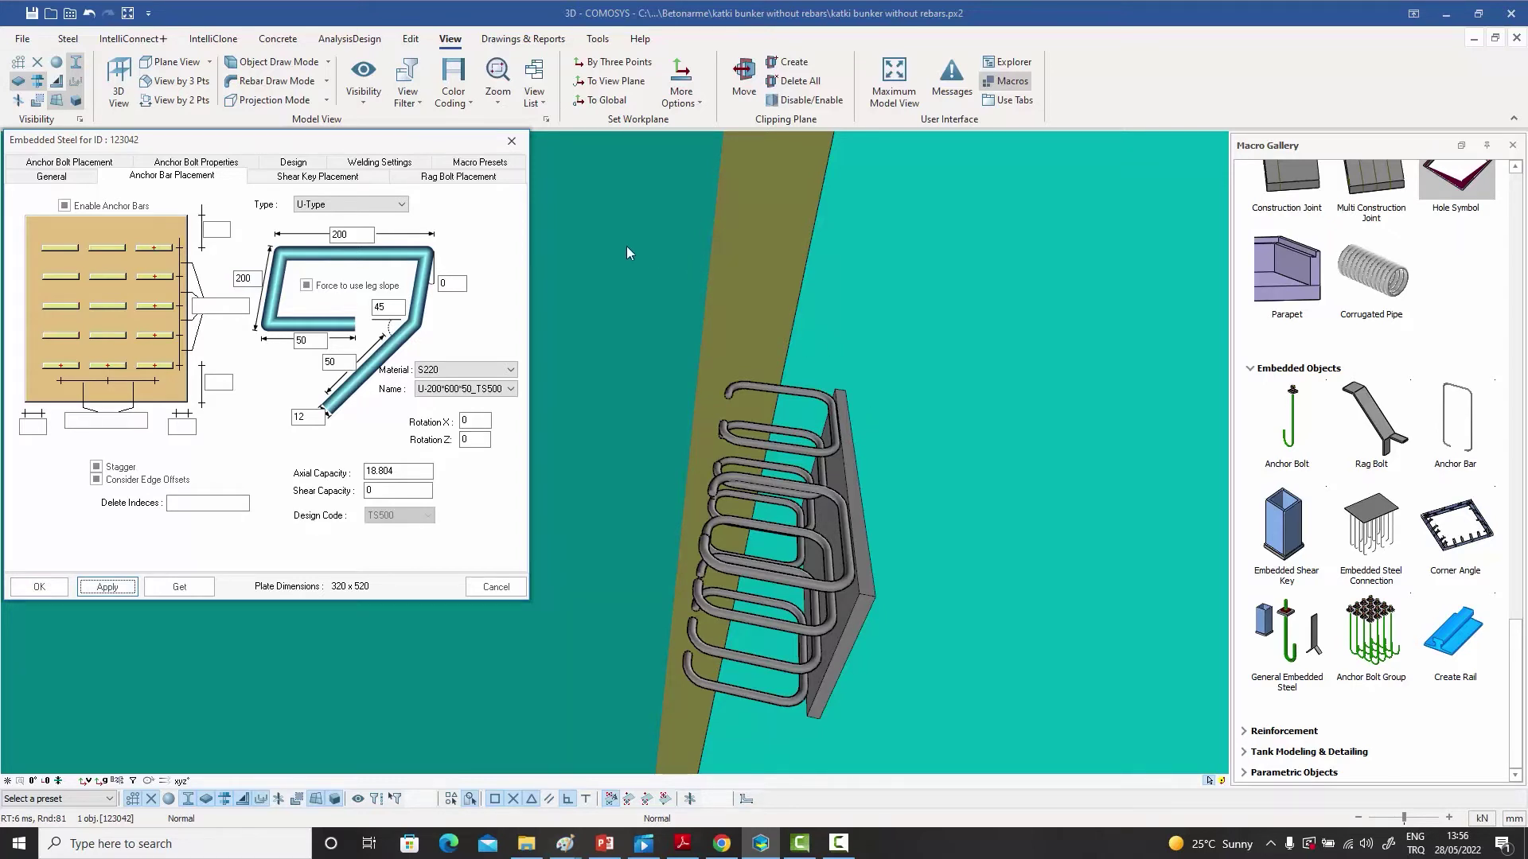
- Load the "16 Anchor bolts" macro preset and apply it to the embedded plate
{"action": "left_click", "coordinate": [478, 163]}
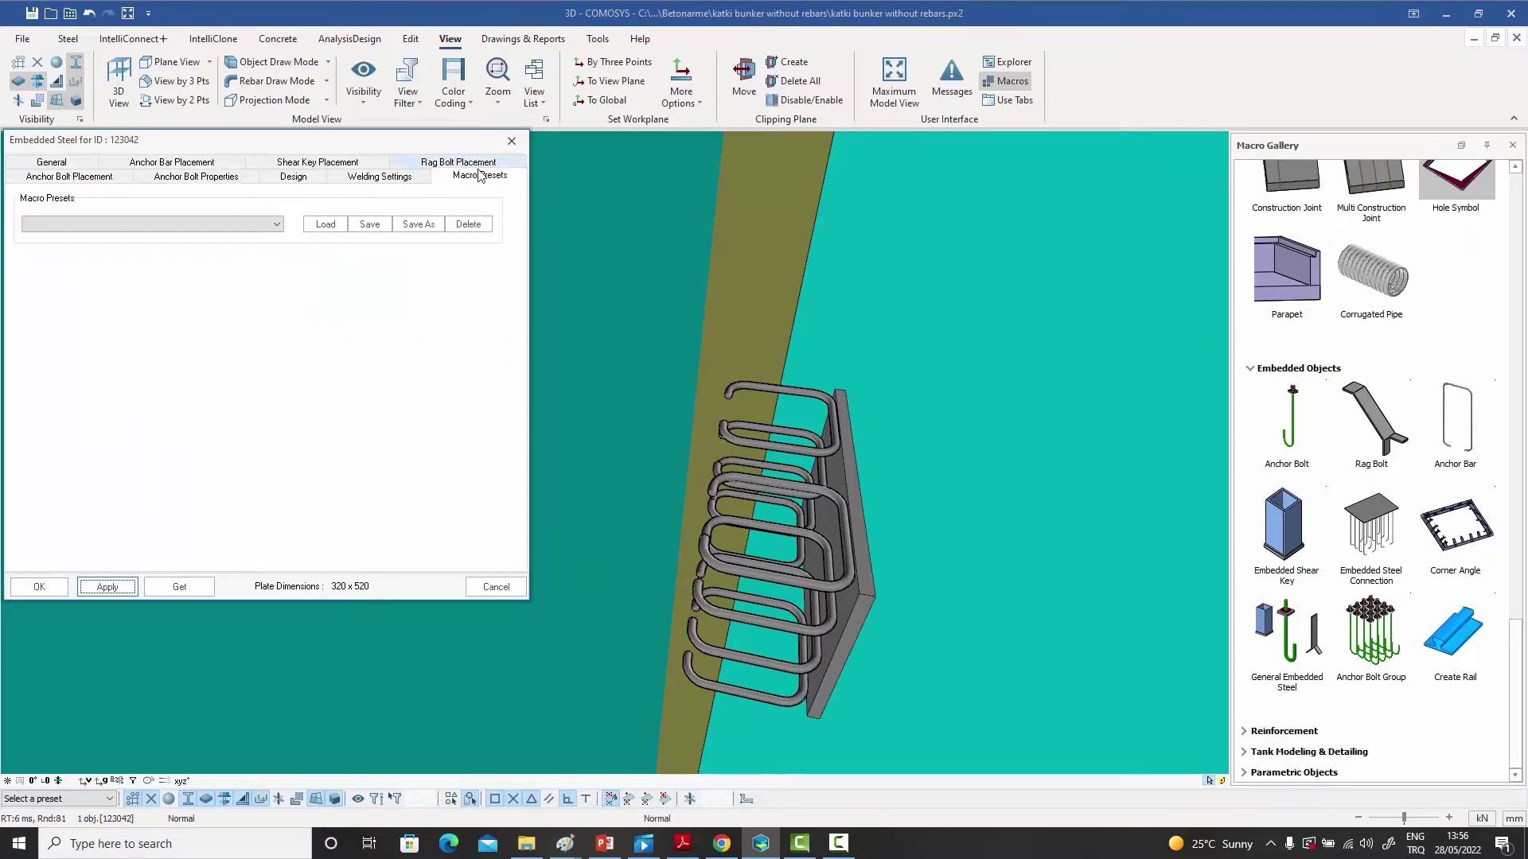
{"action": "left_click", "coordinate": [277, 225]}
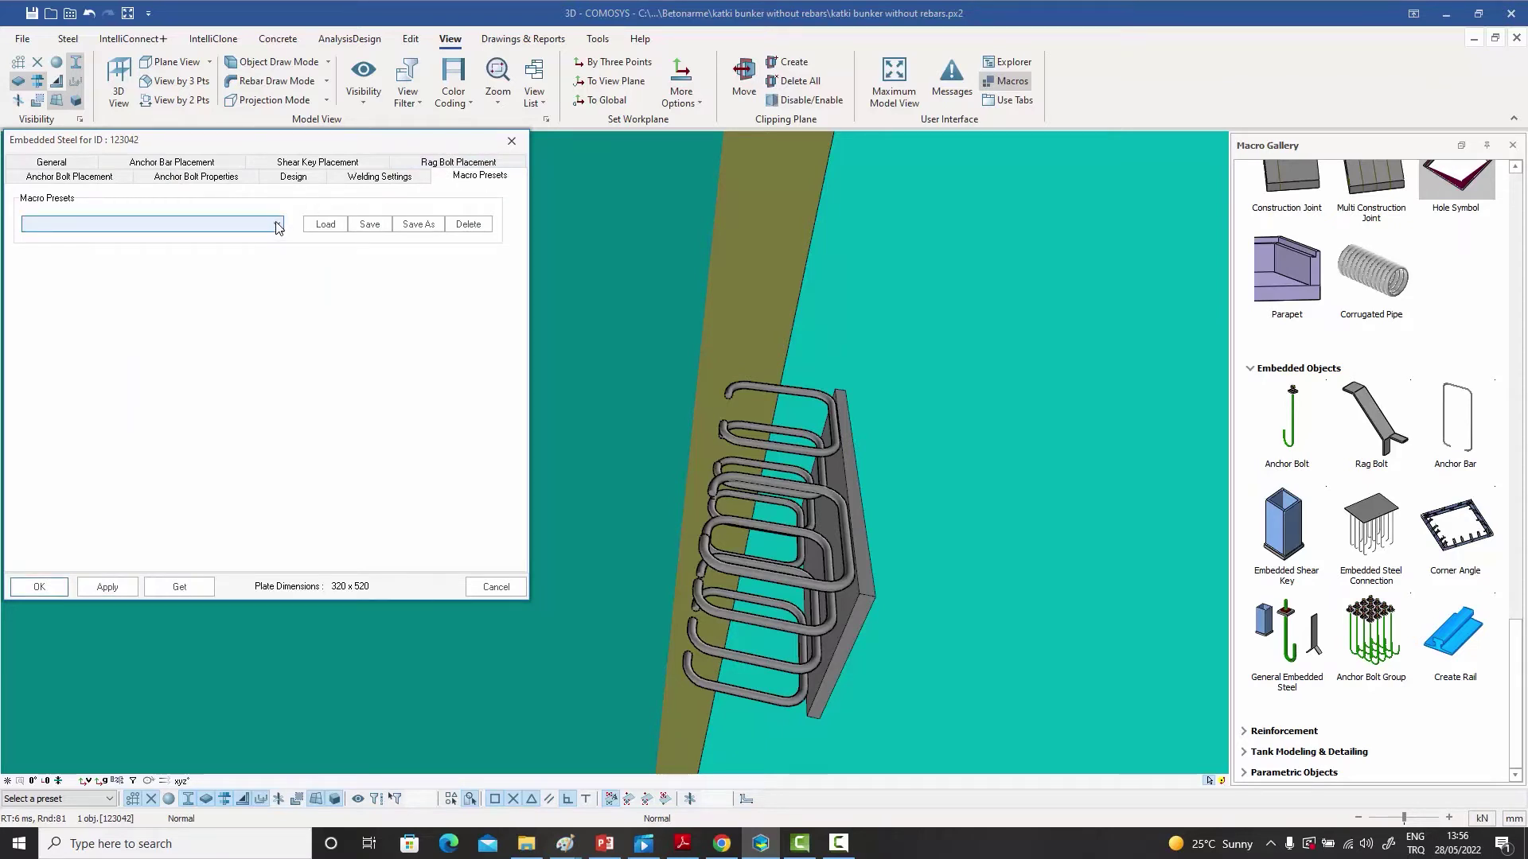
{"action": "left_click", "coordinate": [231, 238]}
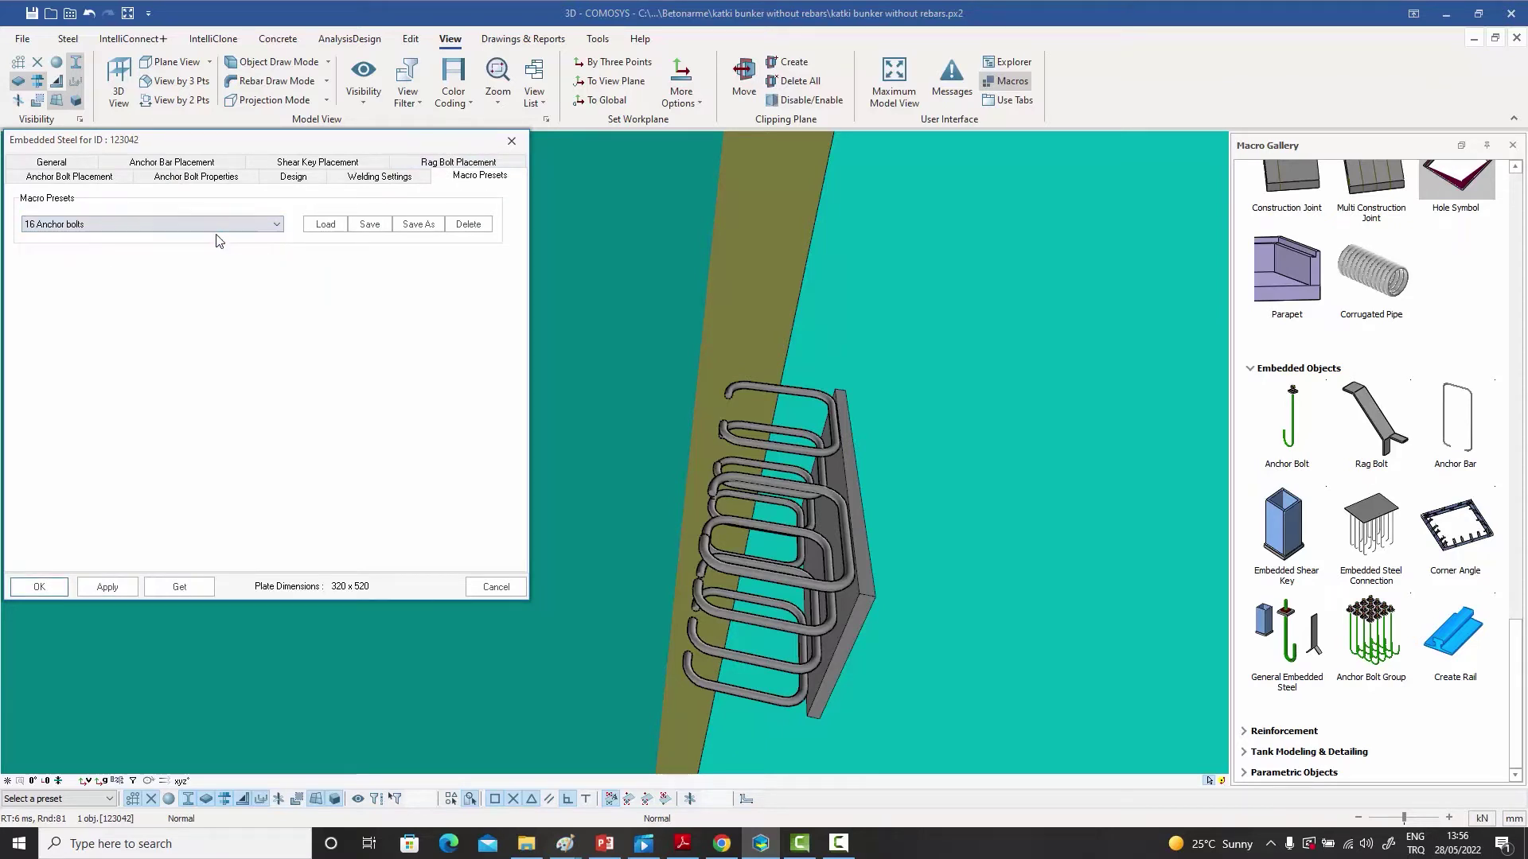
{"action": "left_click", "coordinate": [324, 224]}
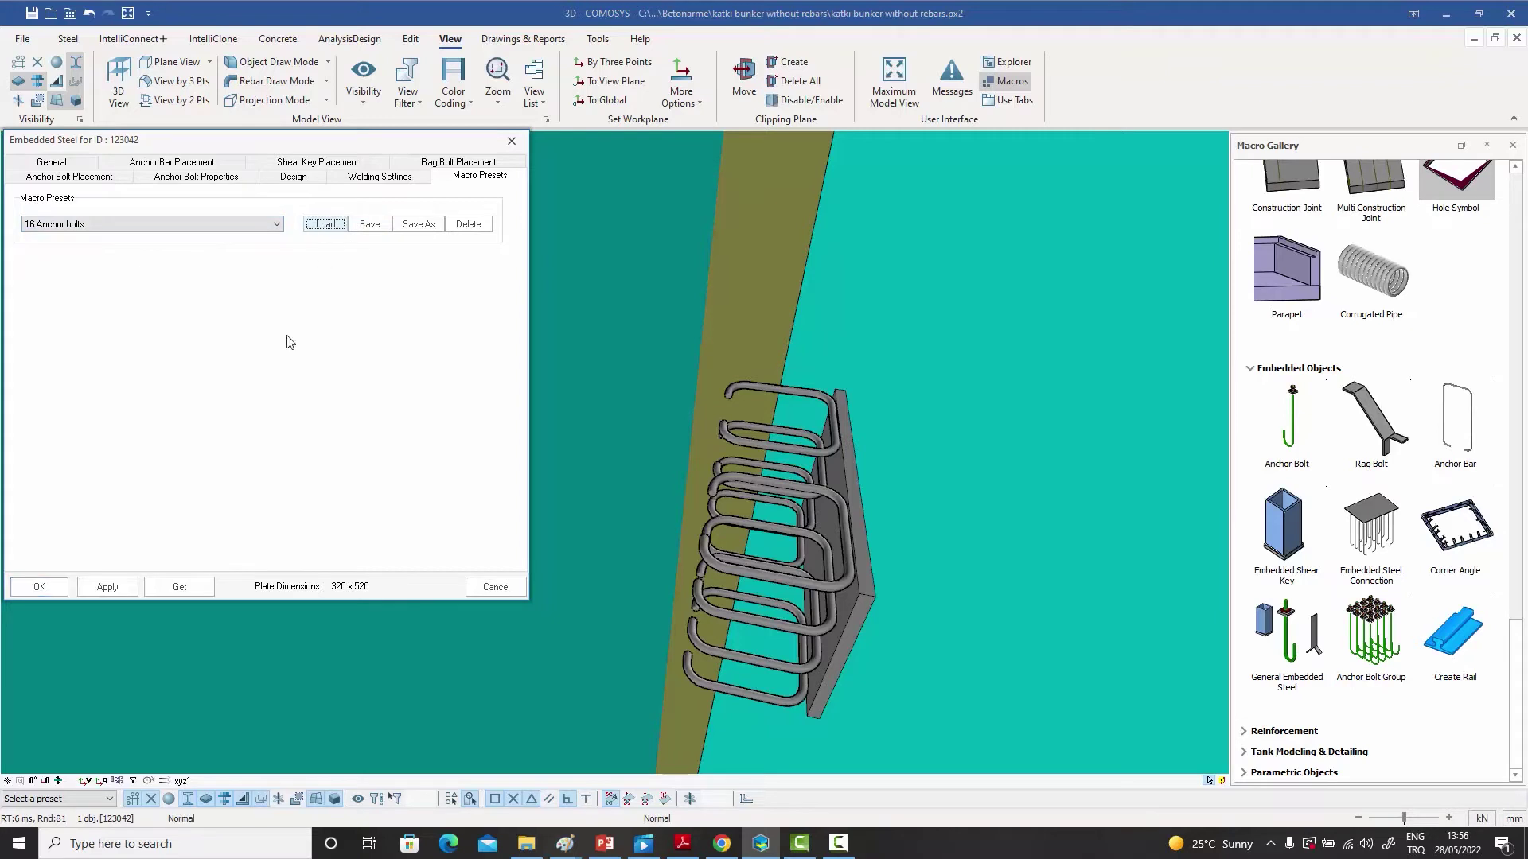
{"action": "left_click", "coordinate": [117, 589]}
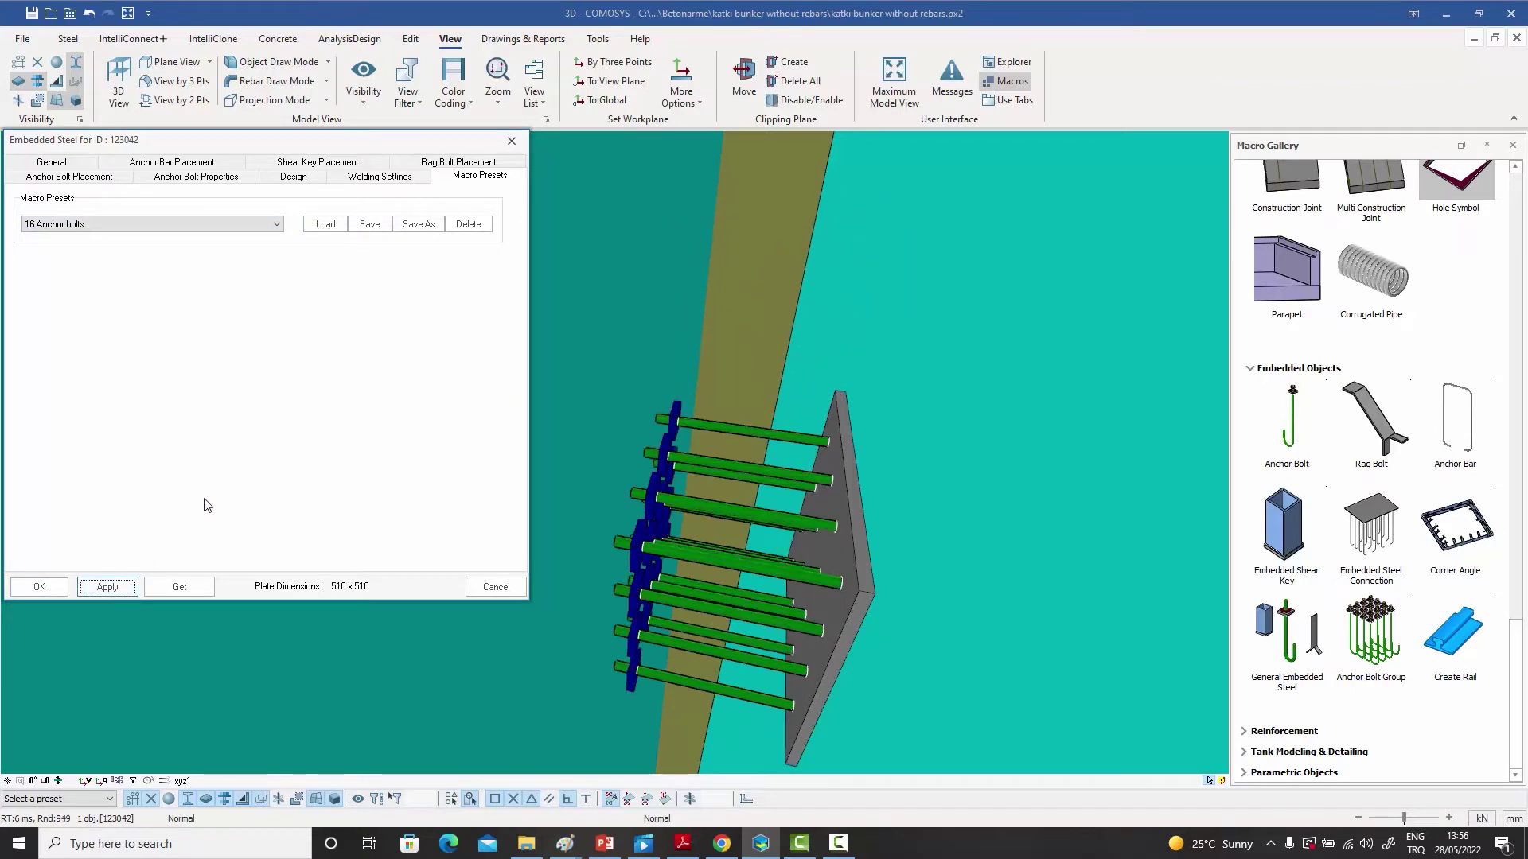
- Load the "4 Anchor bolts" macro preset and apply it to the embedded plate
{"action": "left_click", "coordinate": [211, 226]}
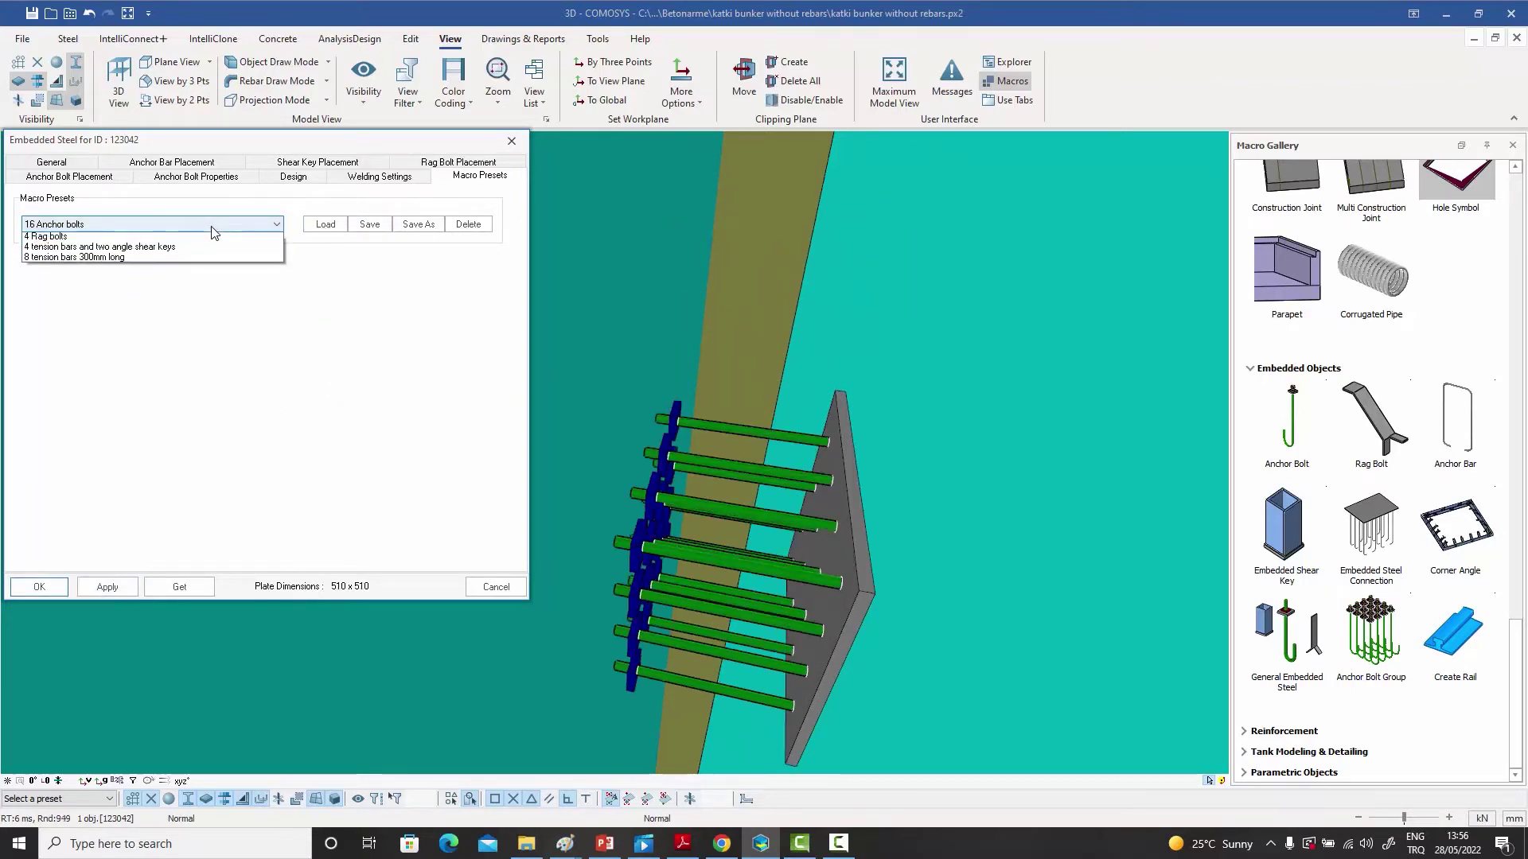
{"action": "left_click", "coordinate": [183, 249]}
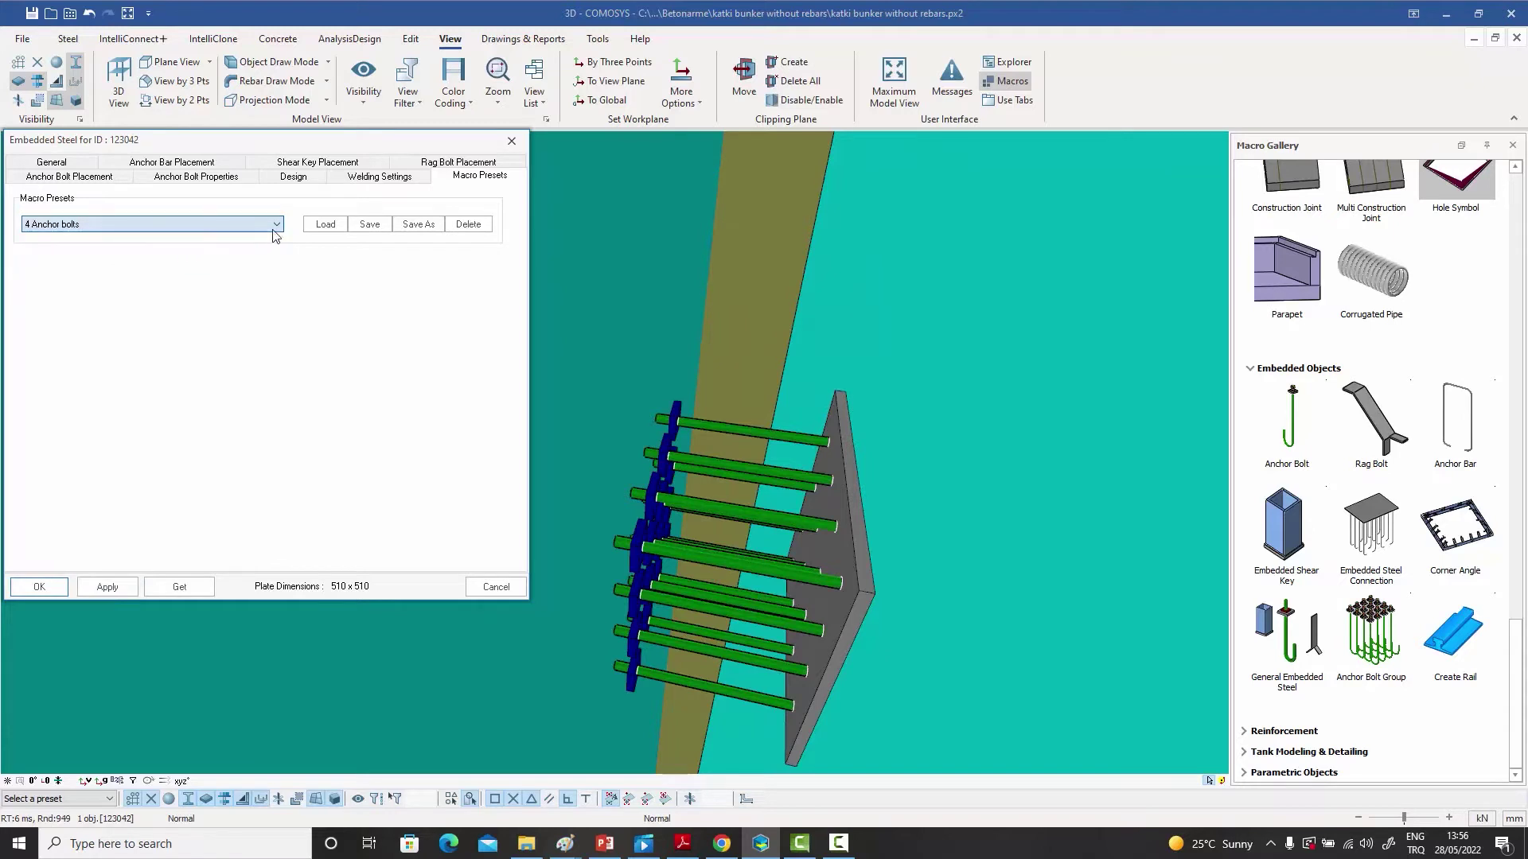
{"action": "left_click", "coordinate": [323, 225]}
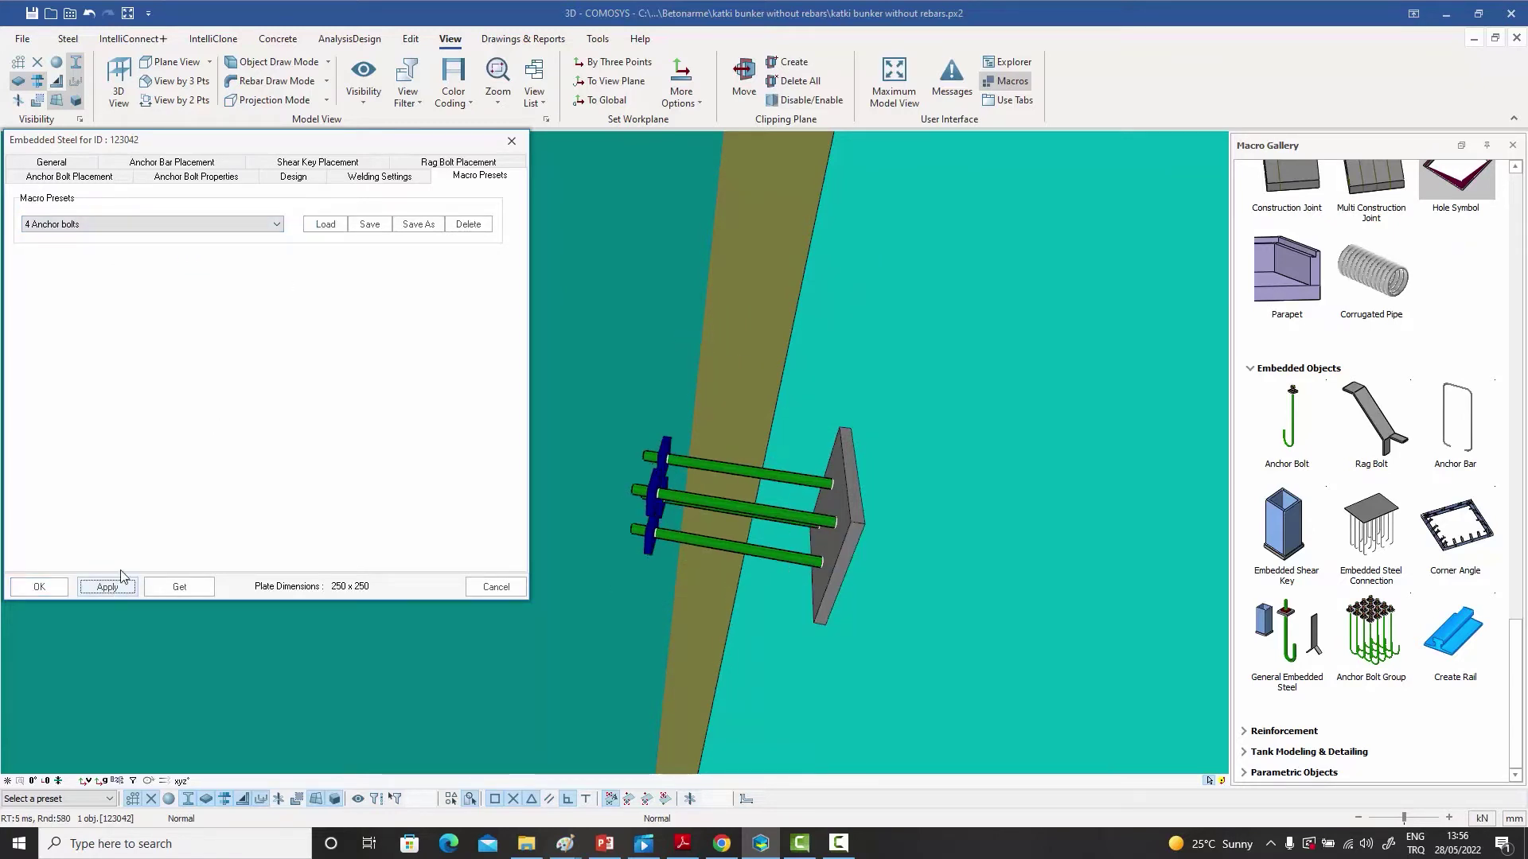
- Load the "4 Rag bolts" macro preset and apply it to the embedded plate
{"action": "left_click", "coordinate": [149, 225]}
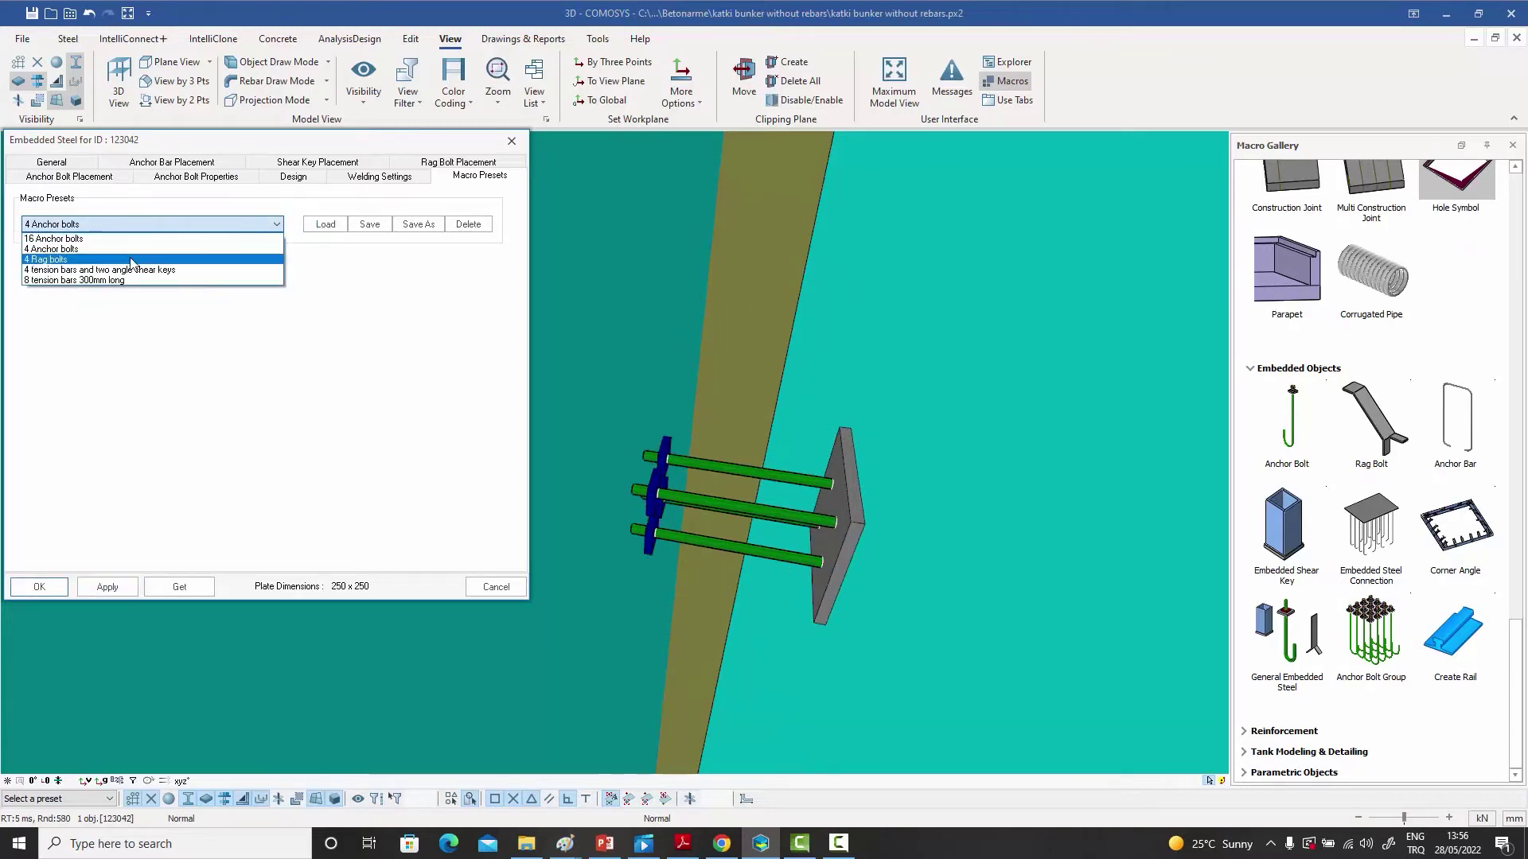
{"action": "left_click", "coordinate": [131, 260]}
{"action": "left_click", "coordinate": [326, 225]}
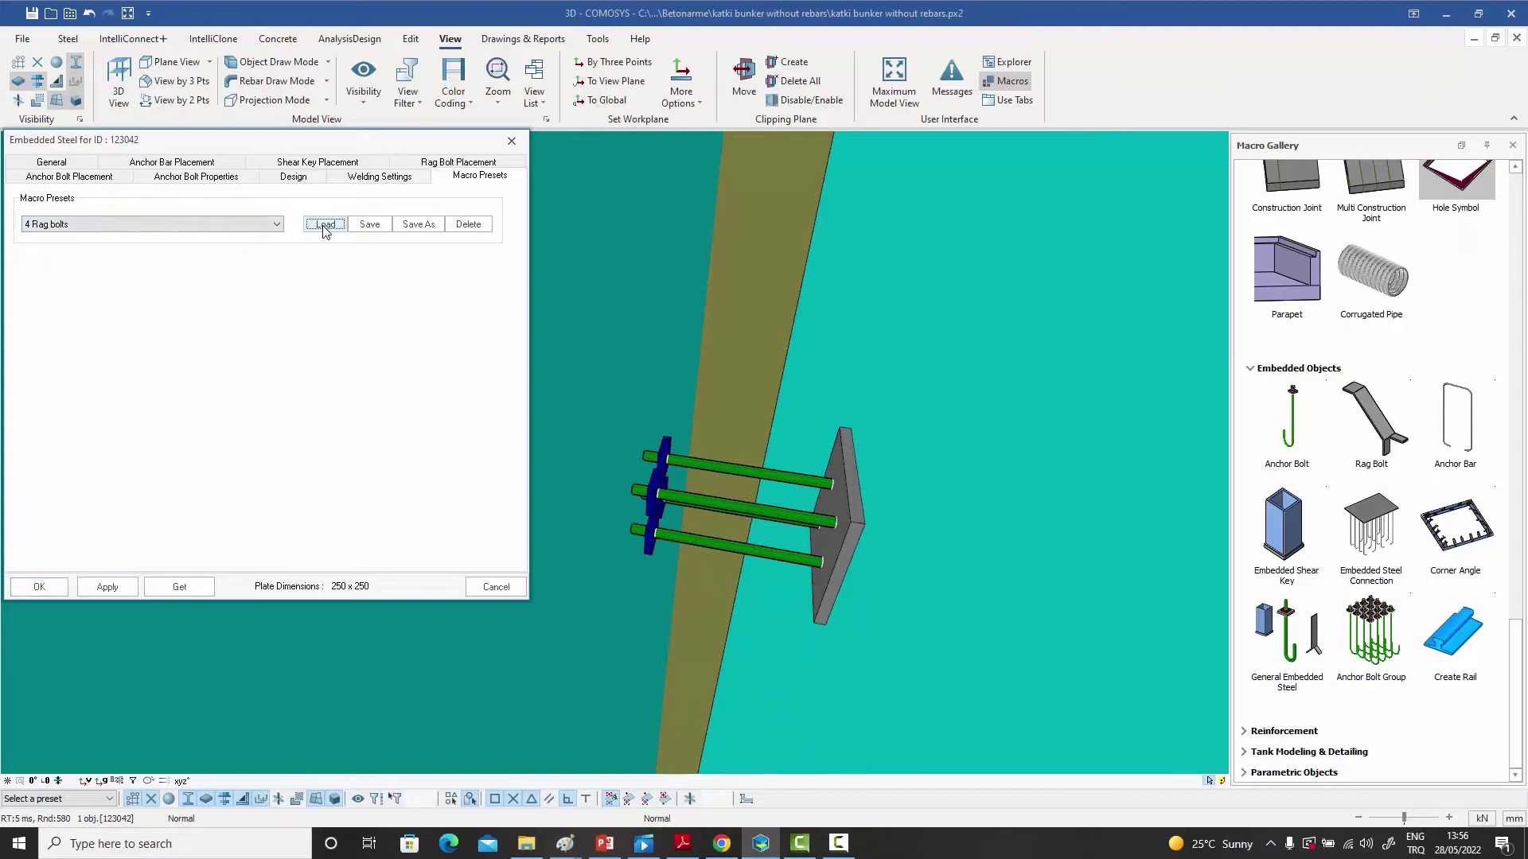
{"action": "left_click", "coordinate": [107, 588]}
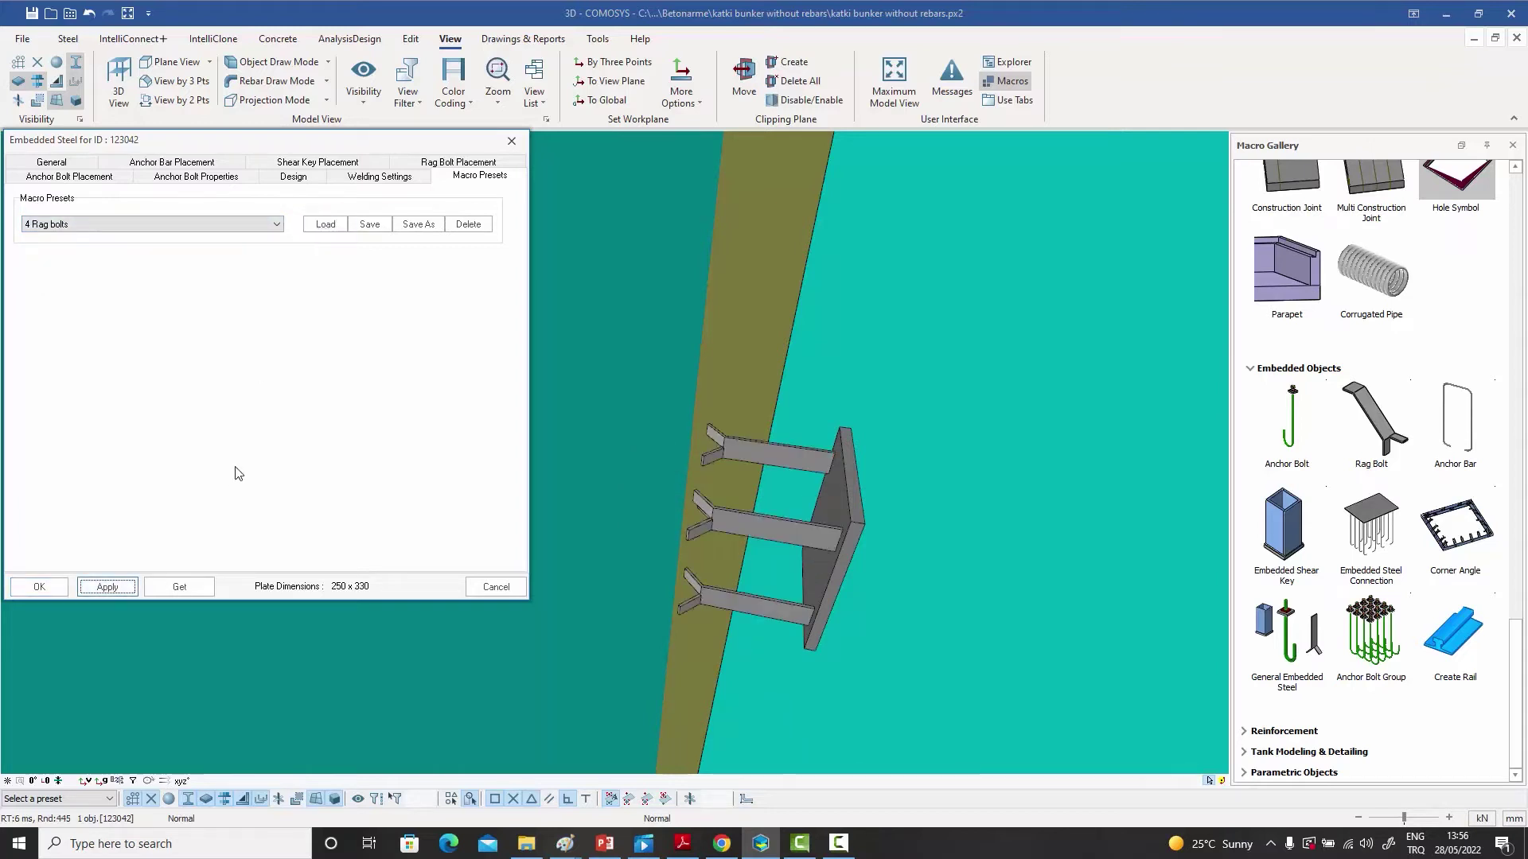
- Load the "4 tension bars and two angle shear keys" macro preset, apply it to the plate and close the embedded steel settings
{"action": "left_click", "coordinate": [125, 225]}
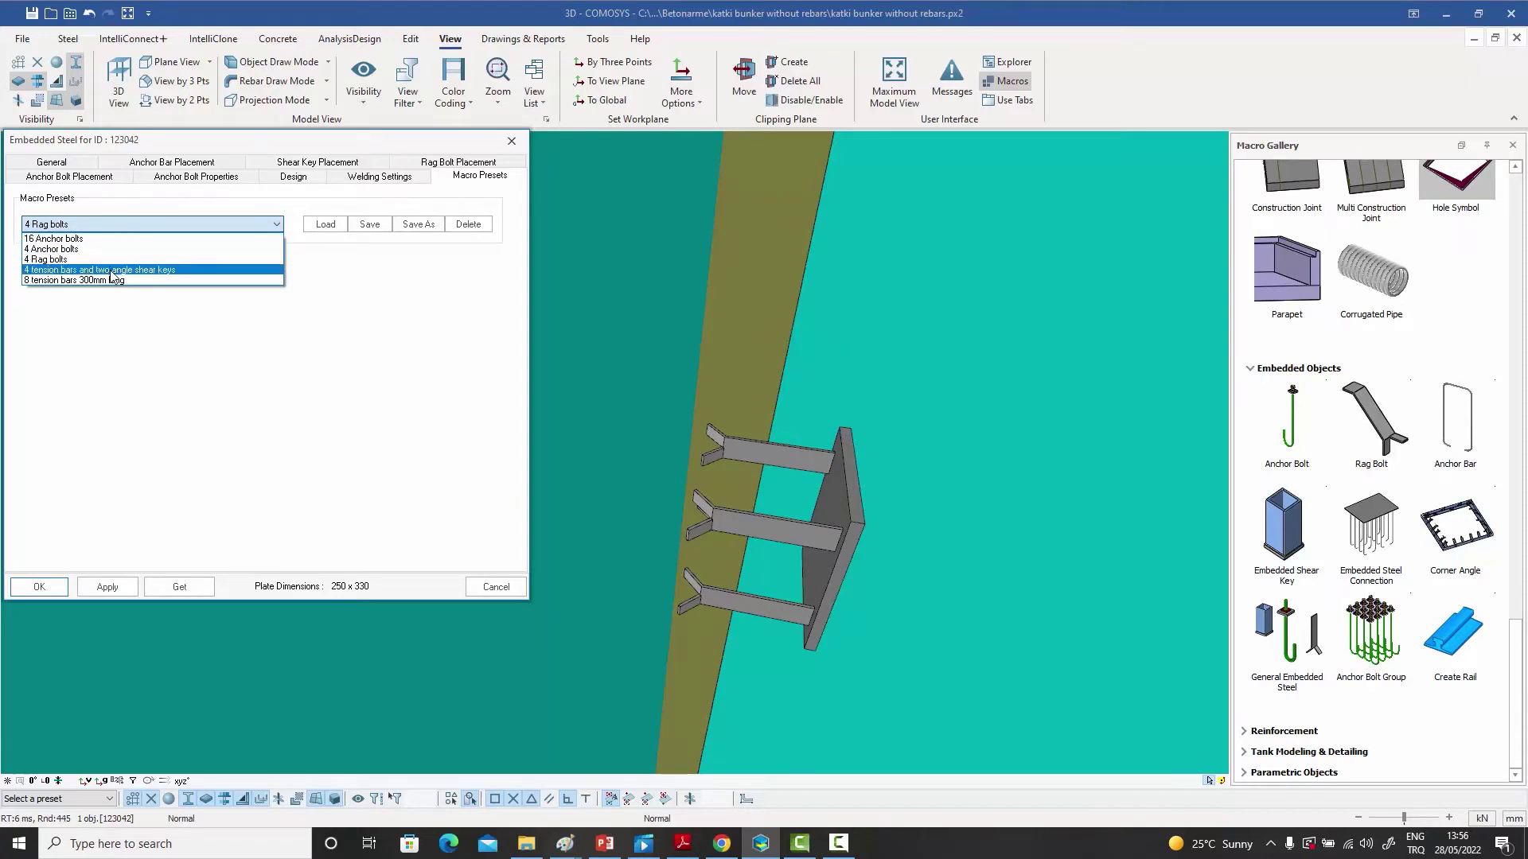
{"action": "key", "text": "Escape"}
{"action": "left_click", "coordinate": [136, 272]}
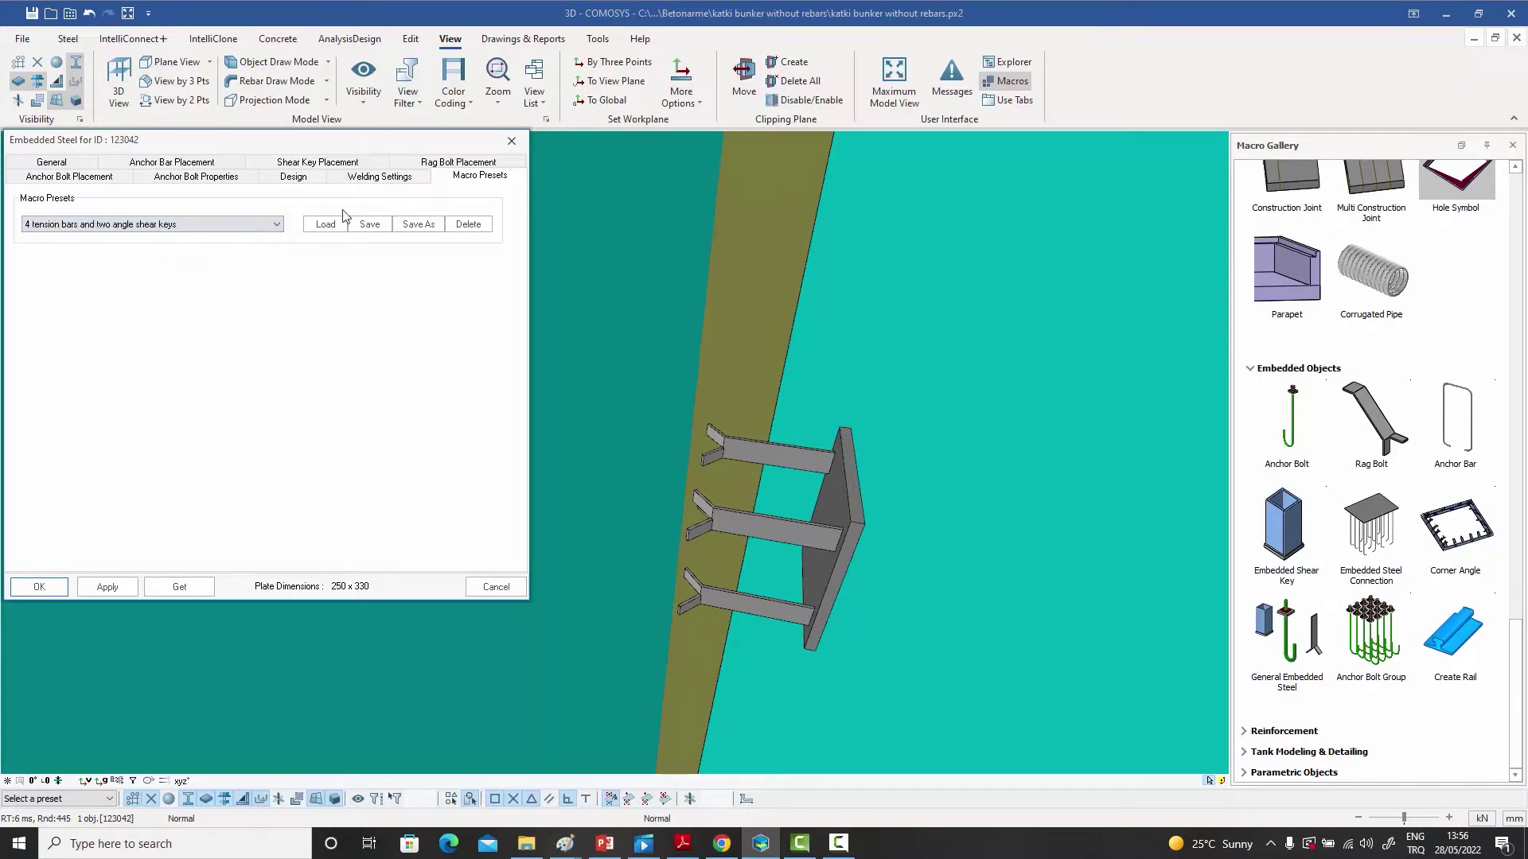
{"action": "left_click", "coordinate": [323, 227]}
{"action": "left_click", "coordinate": [105, 591]}
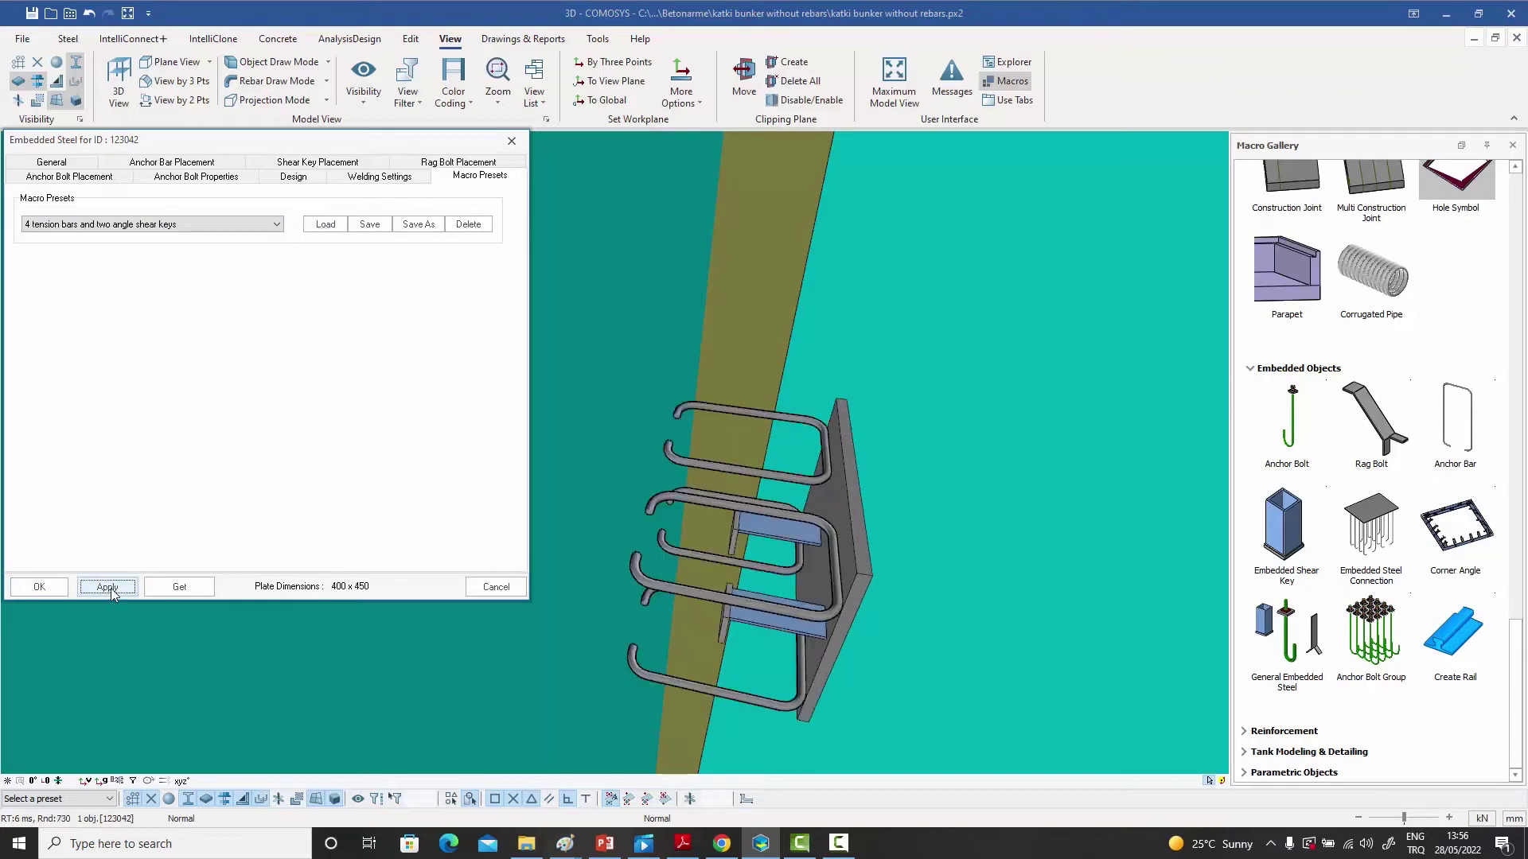
{"action": "left_click", "coordinate": [503, 592]}
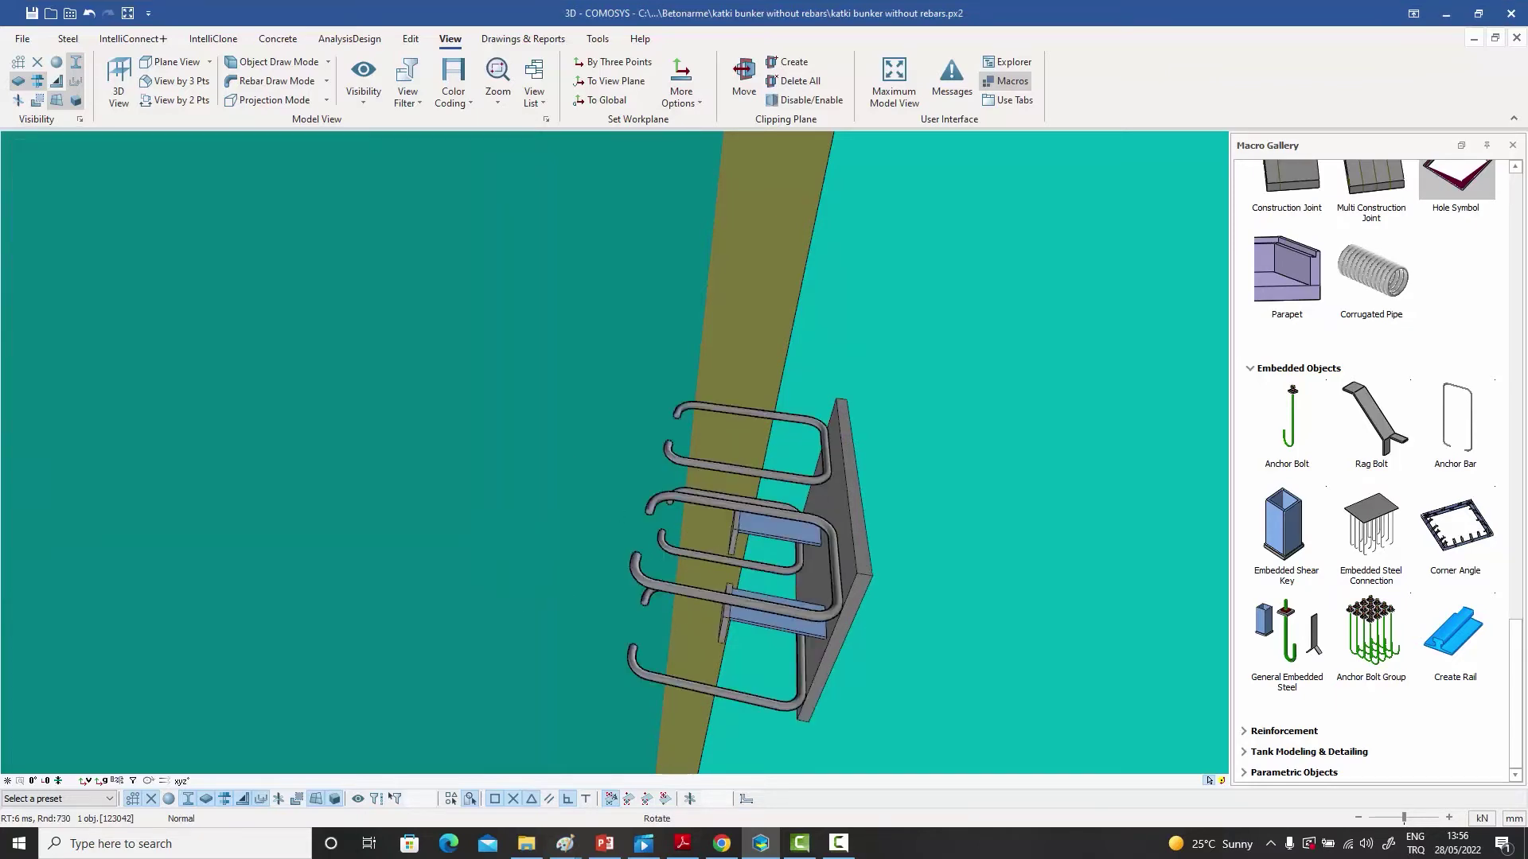
{"action": "middle_click_drag", "start_coordinate": [700, 541], "coordinate": [872, 450]}
{"action": "scroll", "coordinate": [814, 573], "scroll_direction": "down", "scroll_amount": 2}
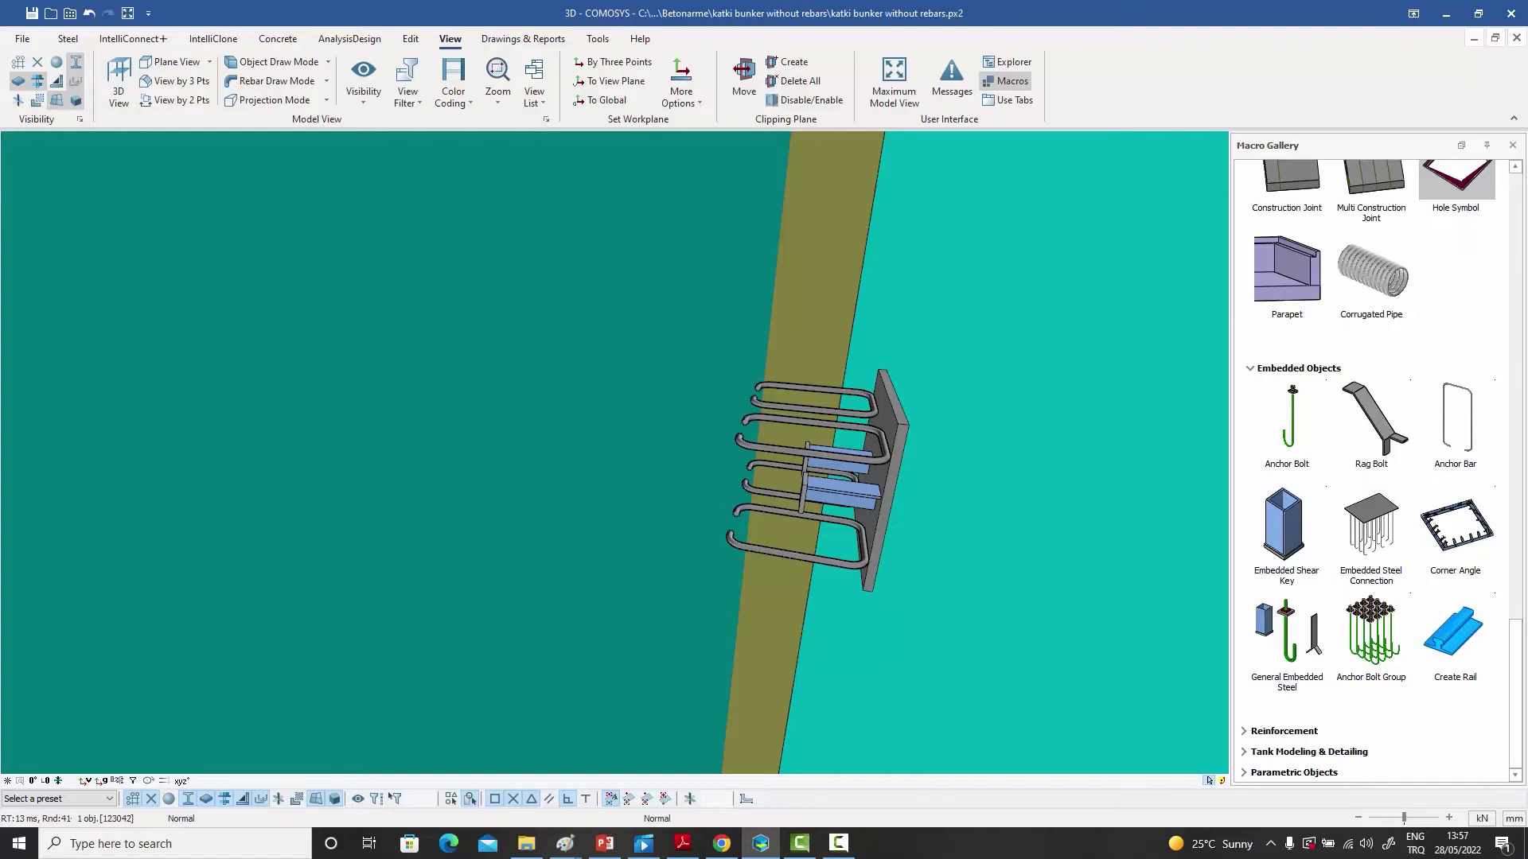
{"action": "scroll", "coordinate": [888, 514], "scroll_direction": "up", "scroll_amount": 1}
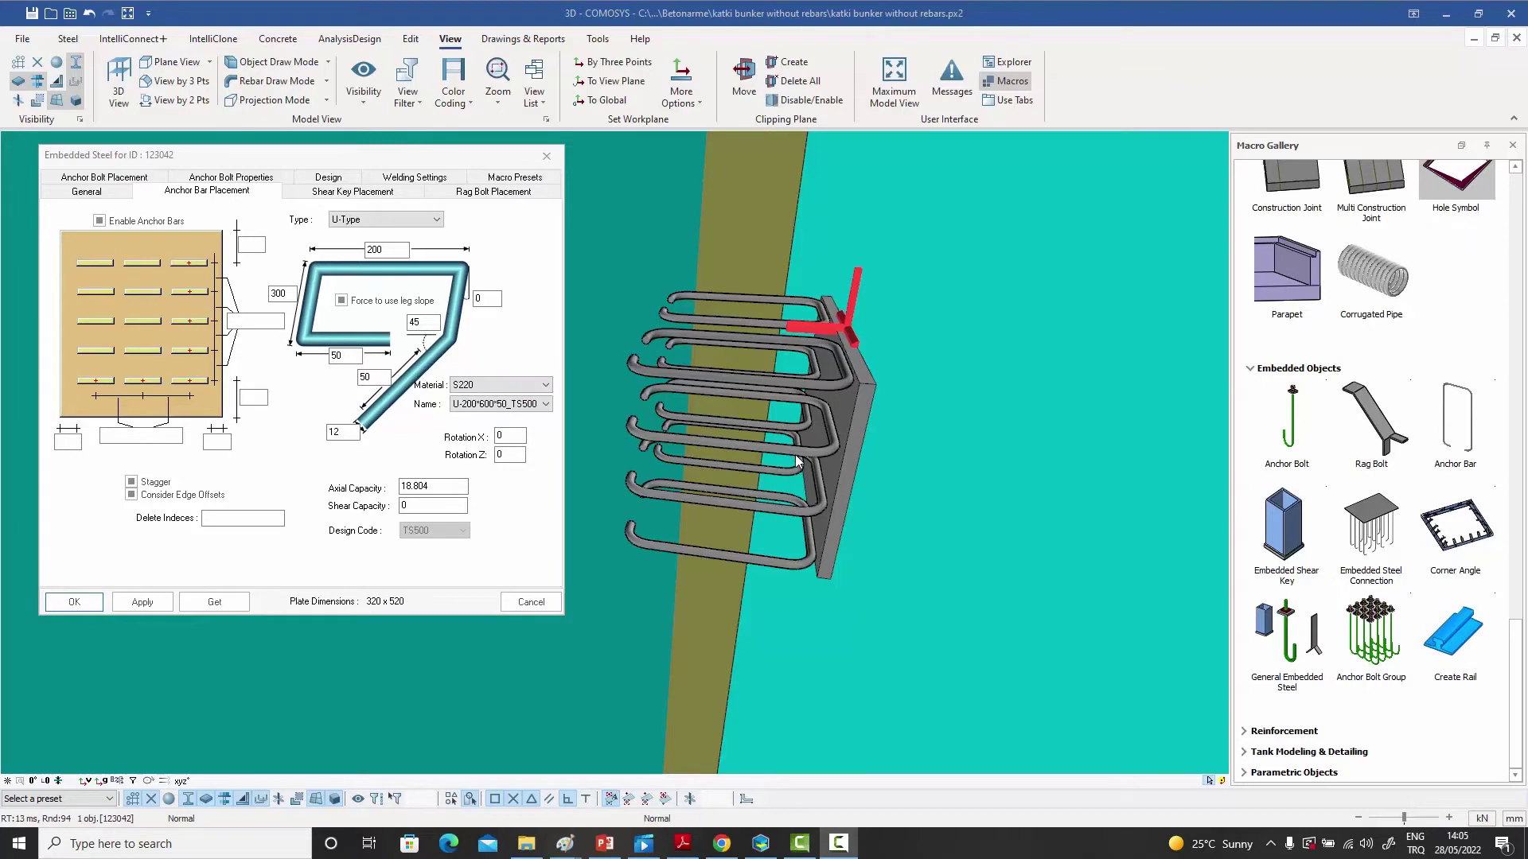
- Close the embedded steel settings and set the leg length of the lowest front anchor bar alone to 100
{"action": "left_click", "coordinate": [547, 156]}
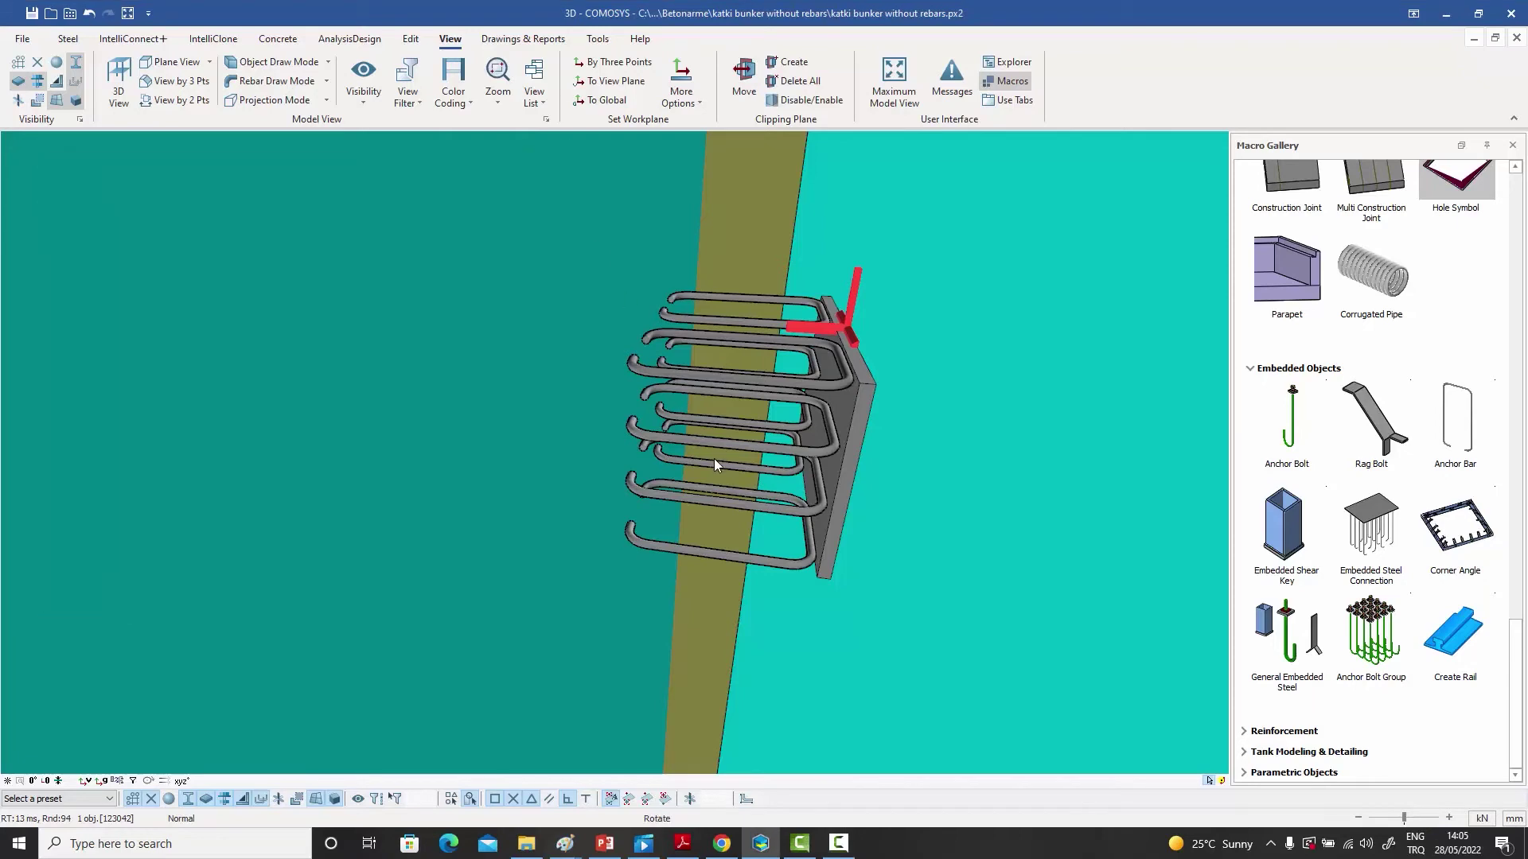
{"action": "middle_click_drag", "start_coordinate": [714, 458], "coordinate": [721, 471]}
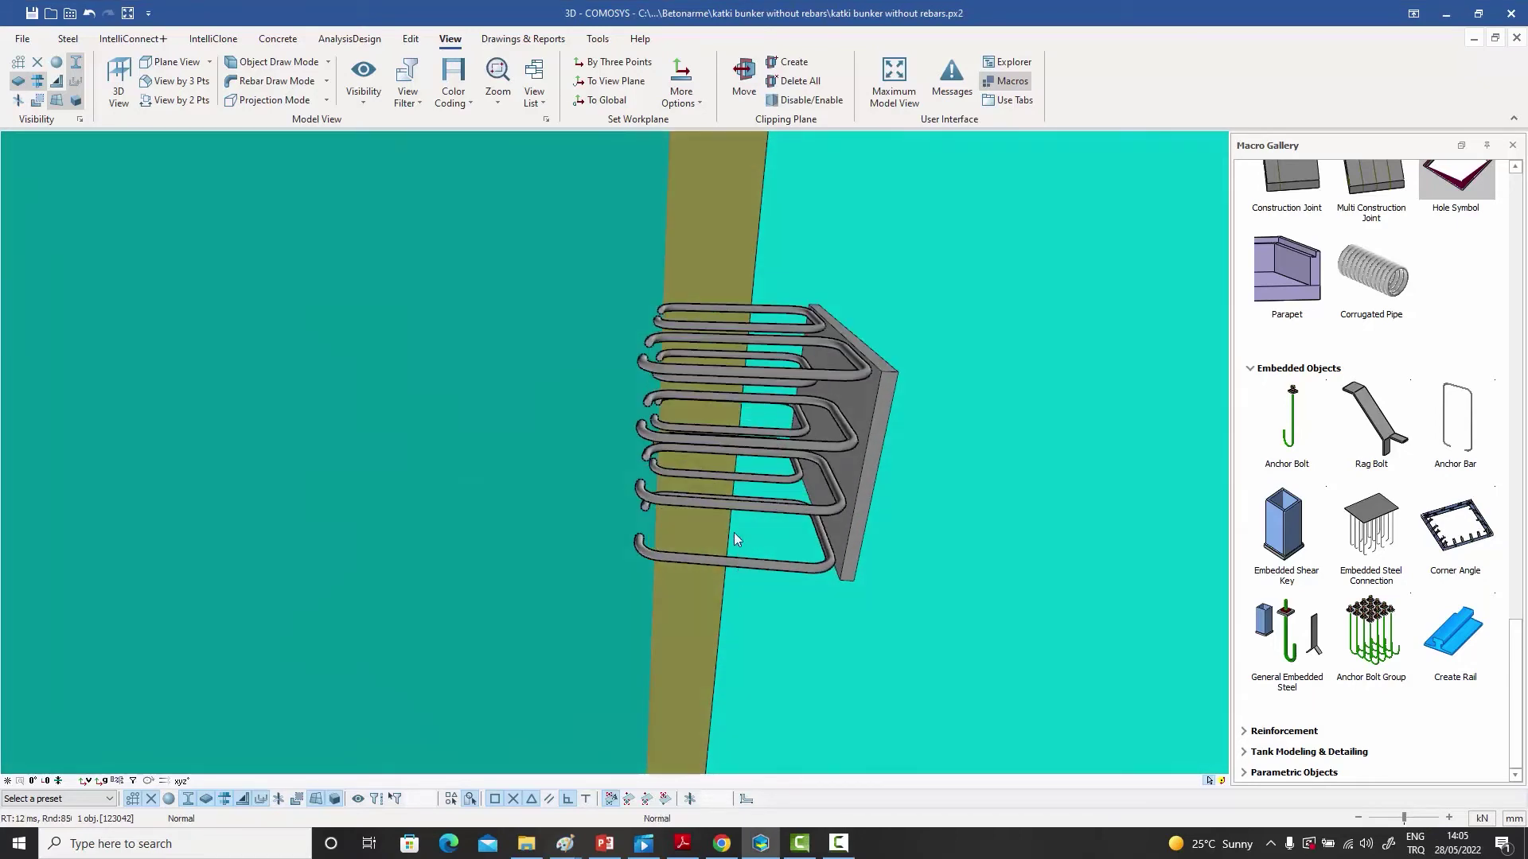
{"action": "double_click", "coordinate": [730, 563]}
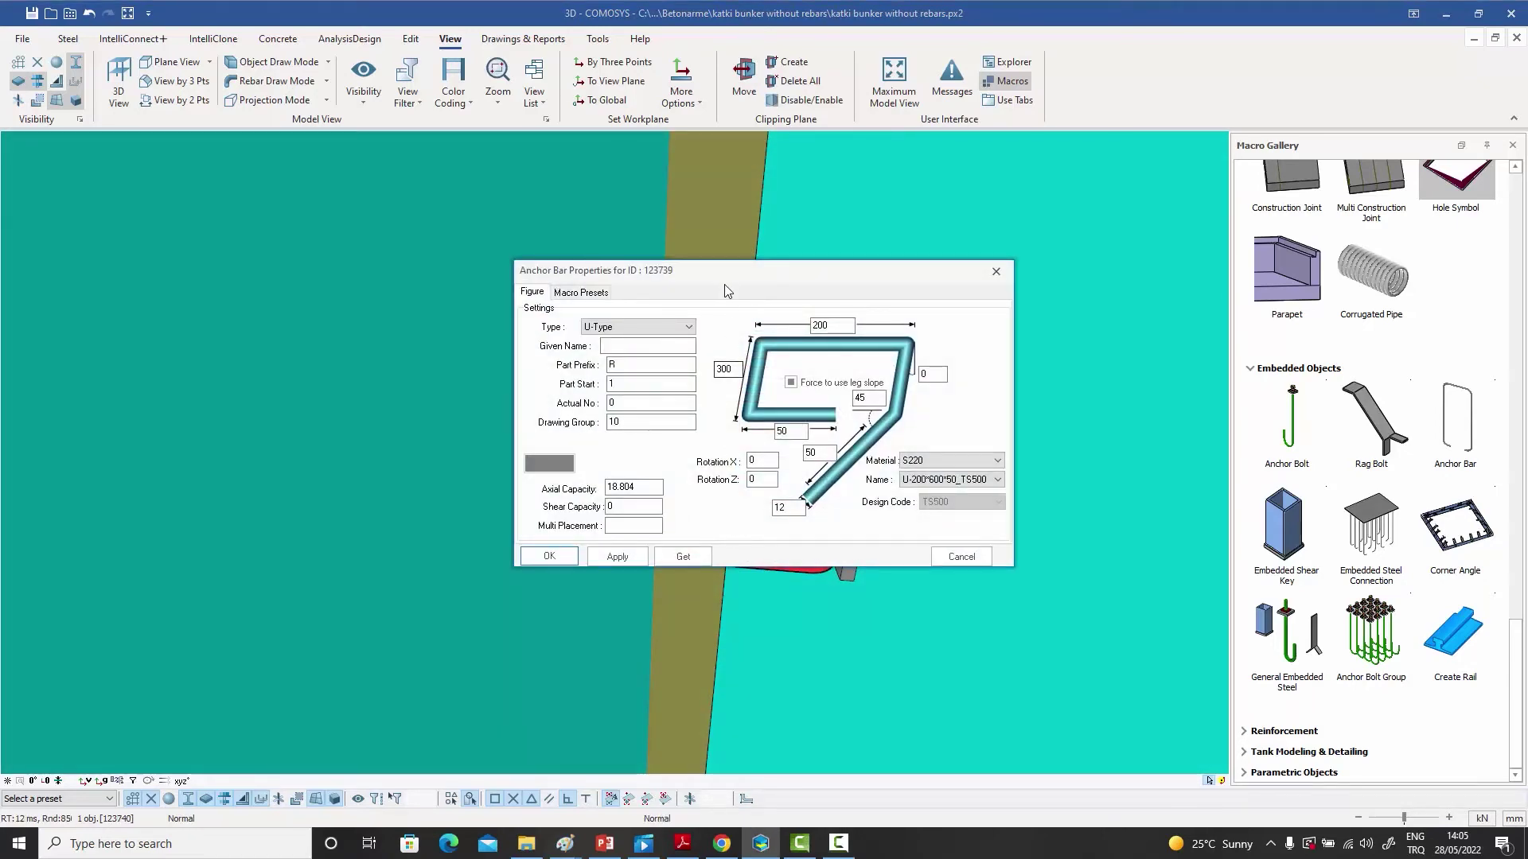
{"action": "left_click_drag", "start_coordinate": [724, 284], "coordinate": [250, 186]}
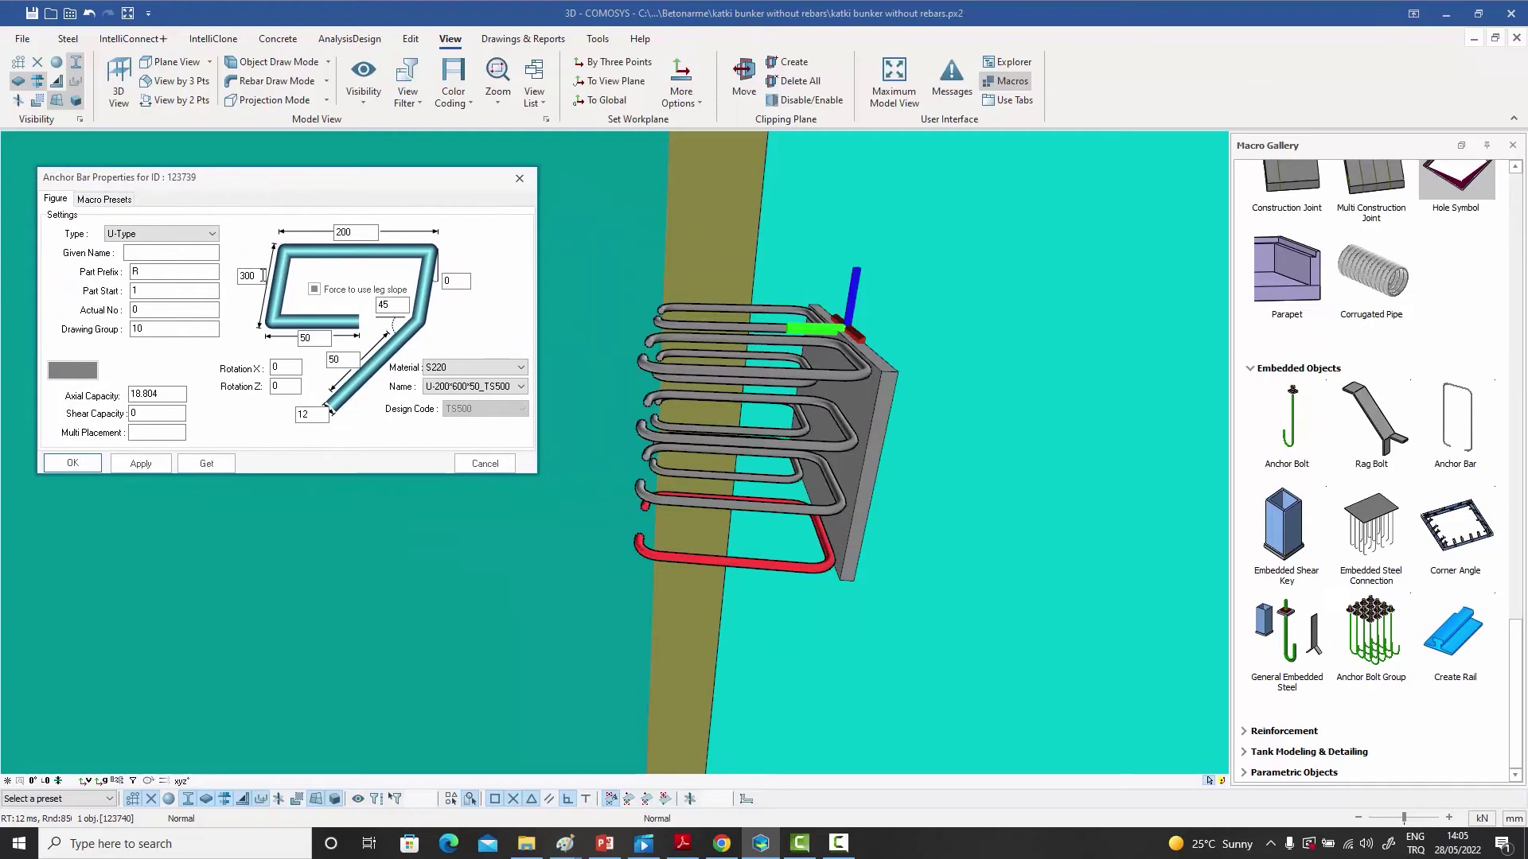
{"action": "left_click_drag", "start_coordinate": [257, 276], "coordinate": [211, 274]}
{"action": "type", "text": "100"}
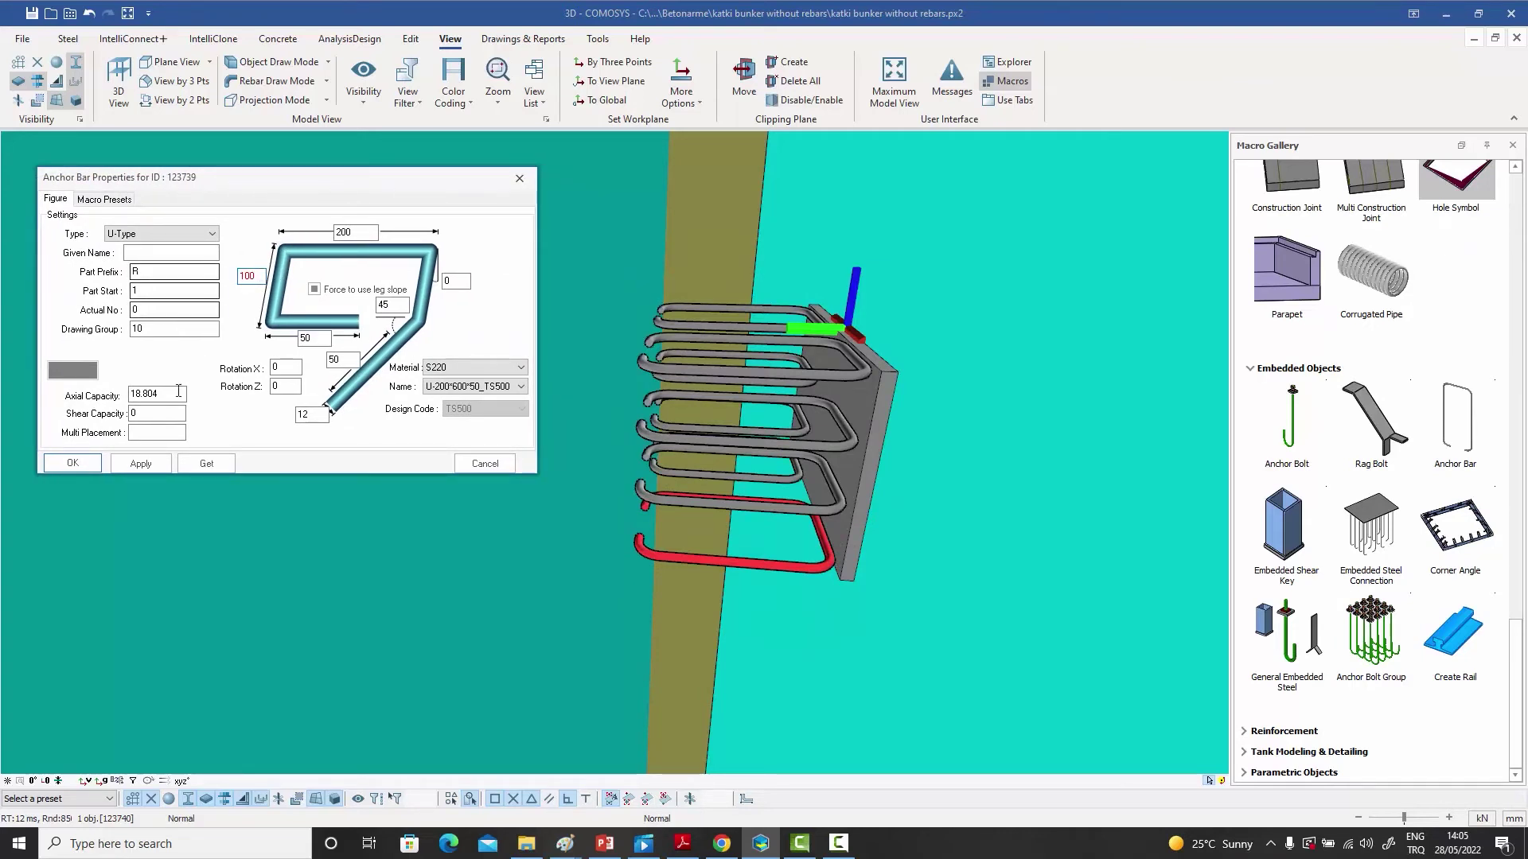
{"action": "left_click", "coordinate": [71, 463]}
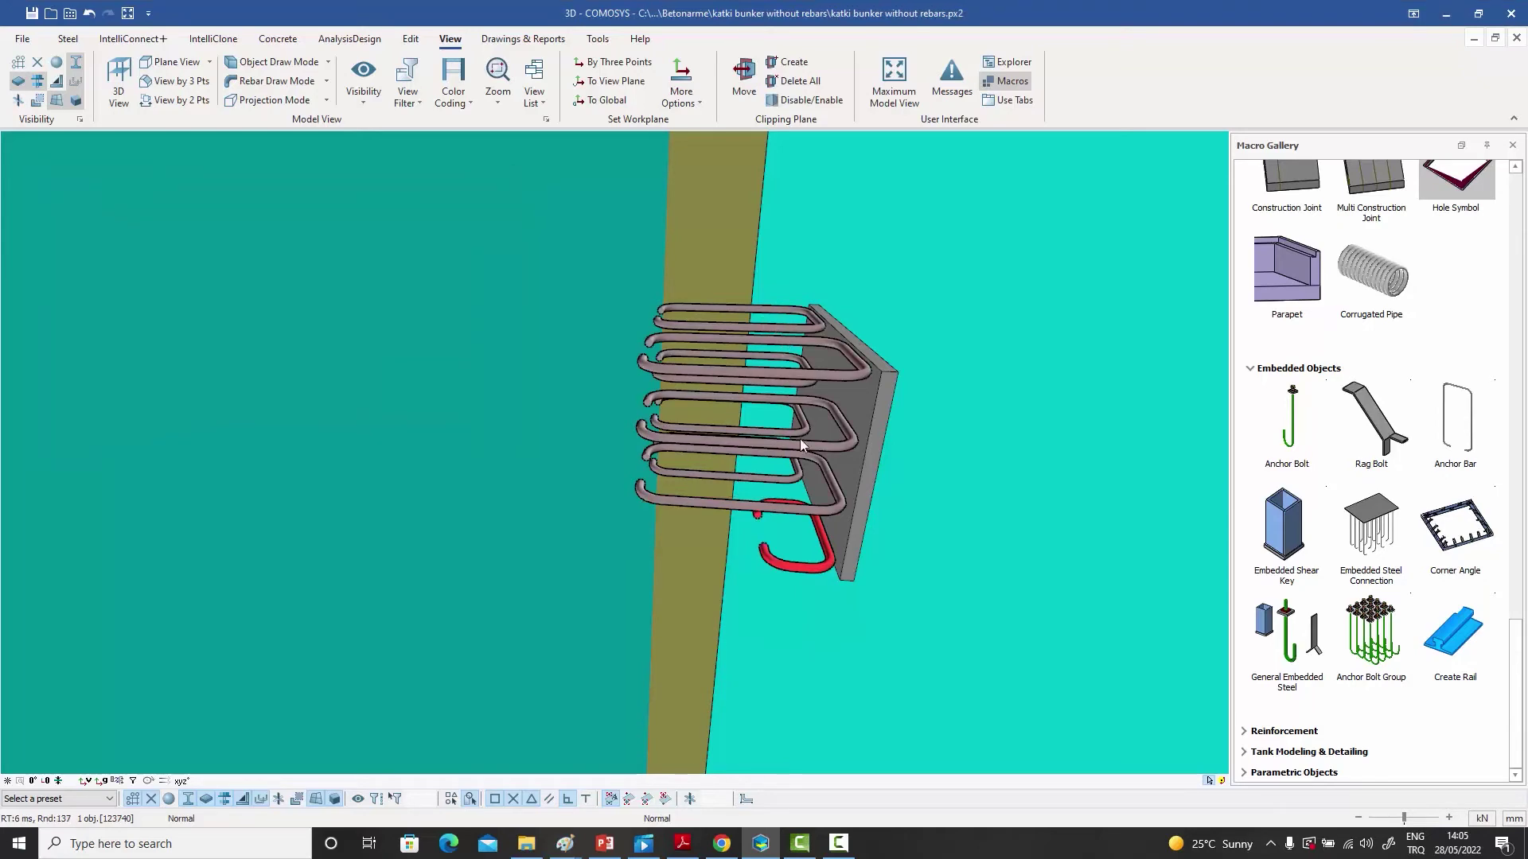
- Edit the leg length of the individual anchor bar just above the shortened one and accept its properties
{"action": "double_click", "coordinate": [752, 482]}
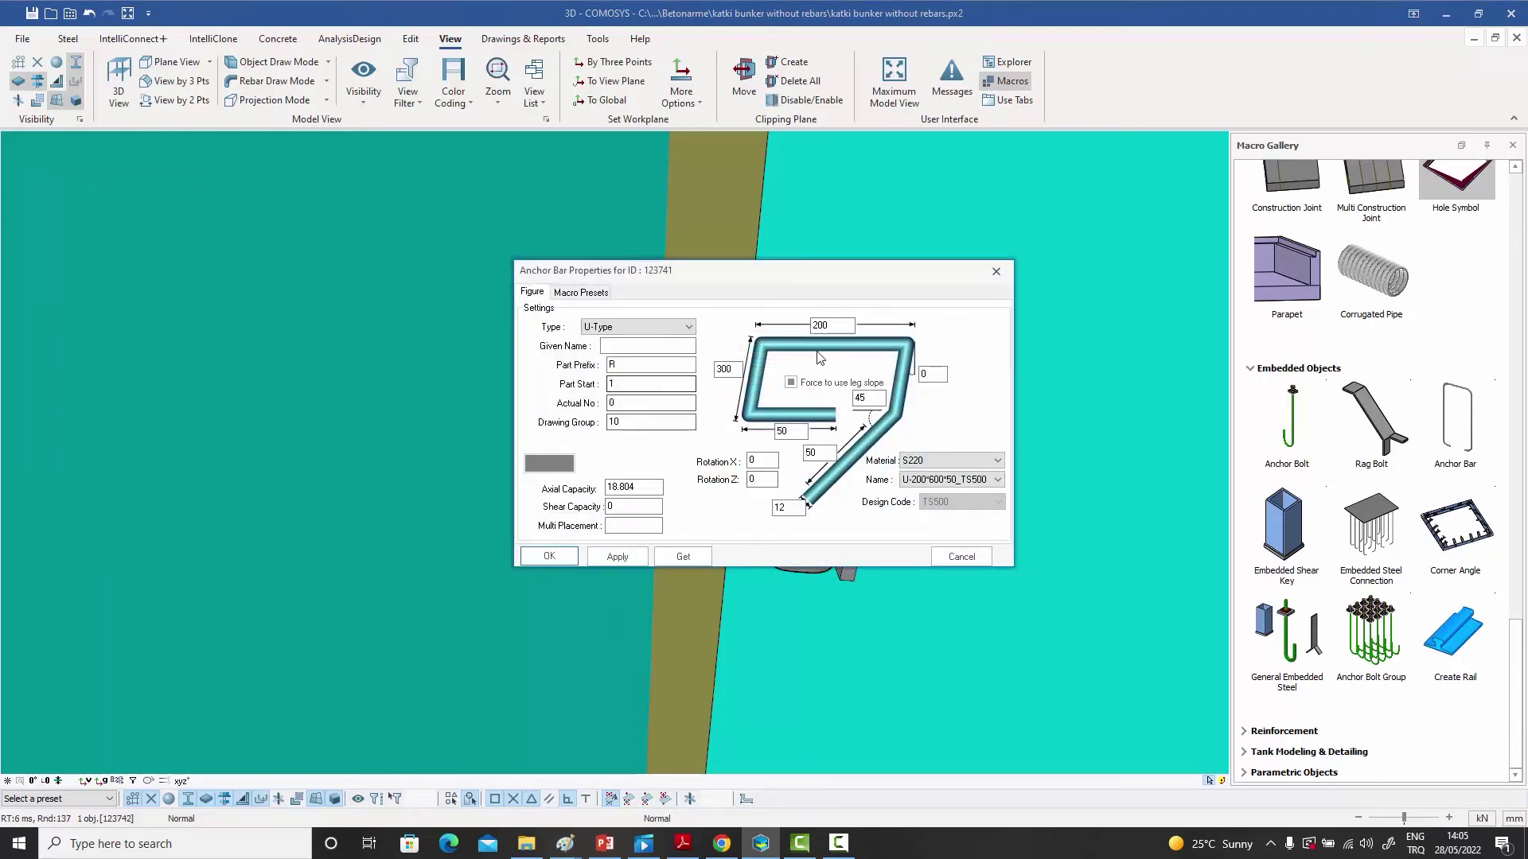
{"action": "double_click", "coordinate": [726, 368]}
{"action": "type", "text": "1"}
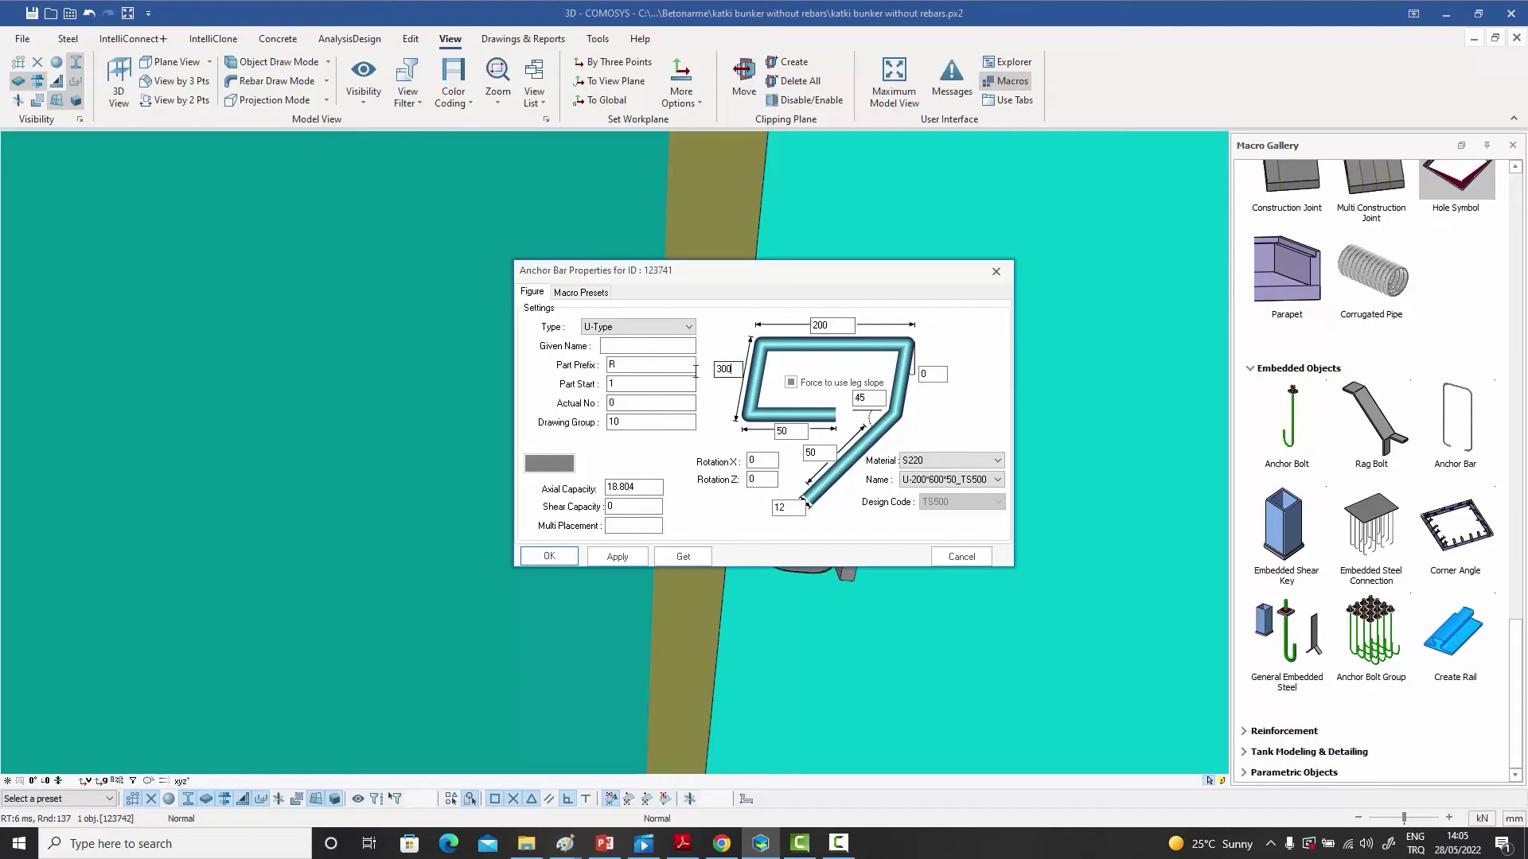
{"action": "left_click", "coordinate": [556, 560]}
{"action": "mouse_move", "coordinate": [694, 478]}
{"action": "middle_mouse_down"}
{"action": "mouse_move", "coordinate": [667, 451]}
{"action": "mouse_move", "coordinate": [612, 446]}
{"action": "mouse_move", "coordinate": [694, 462]}
{"action": "mouse_move", "coordinate": [670, 491]}
{"action": "mouse_move", "coordinate": [689, 487]}
{"action": "middle_mouse_up"}
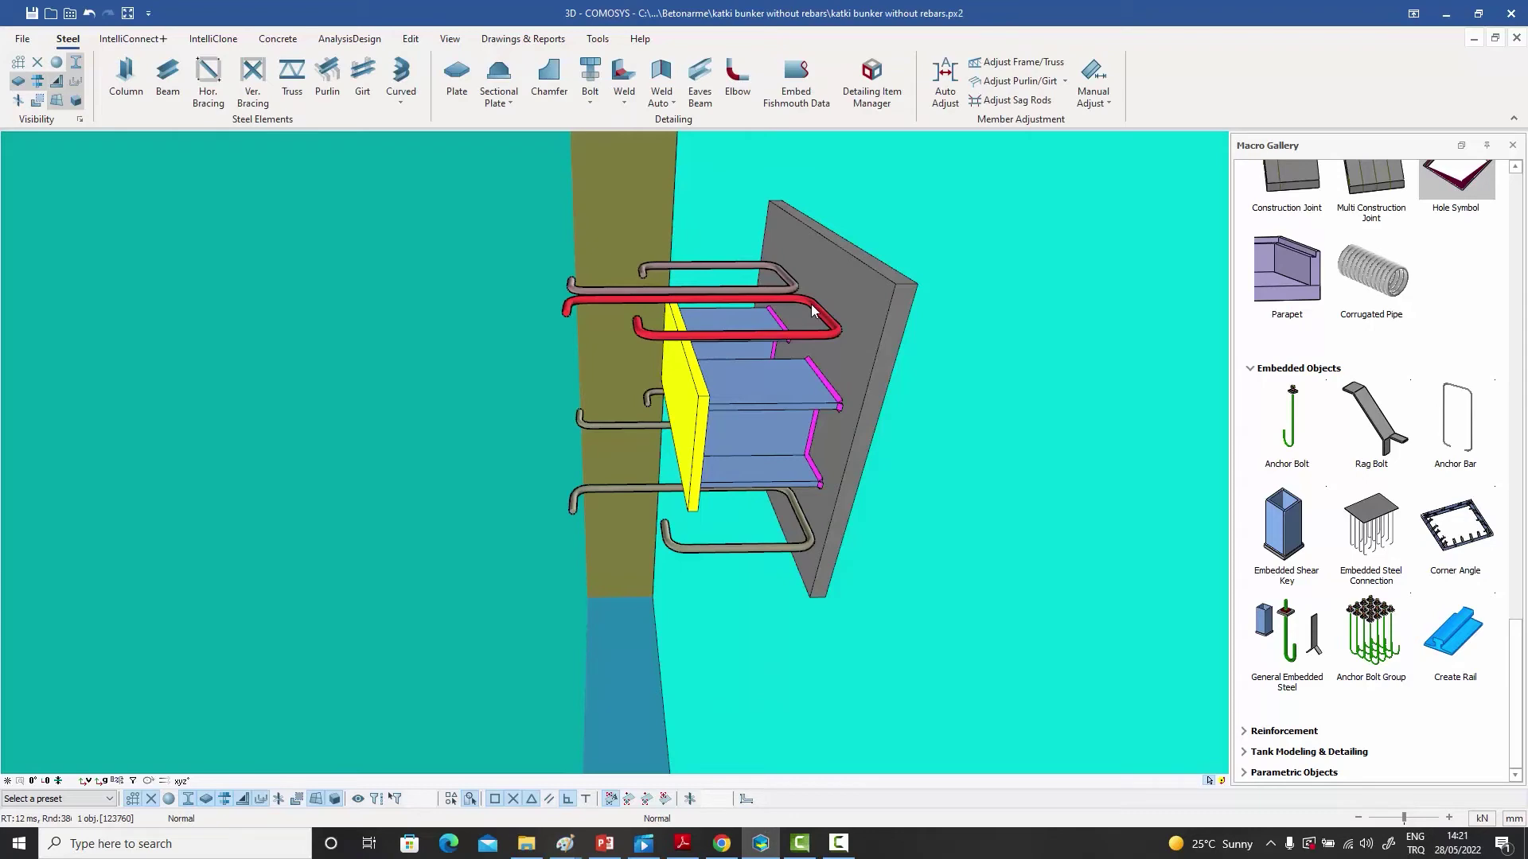
{"action": "mouse_move", "coordinate": [795, 388]}
{"action": "middle_mouse_down"}
{"action": "mouse_move", "coordinate": [780, 389]}
{"action": "mouse_move", "coordinate": [787, 340]}
{"action": "mouse_move", "coordinate": [800, 374]}
{"action": "middle_mouse_up"}
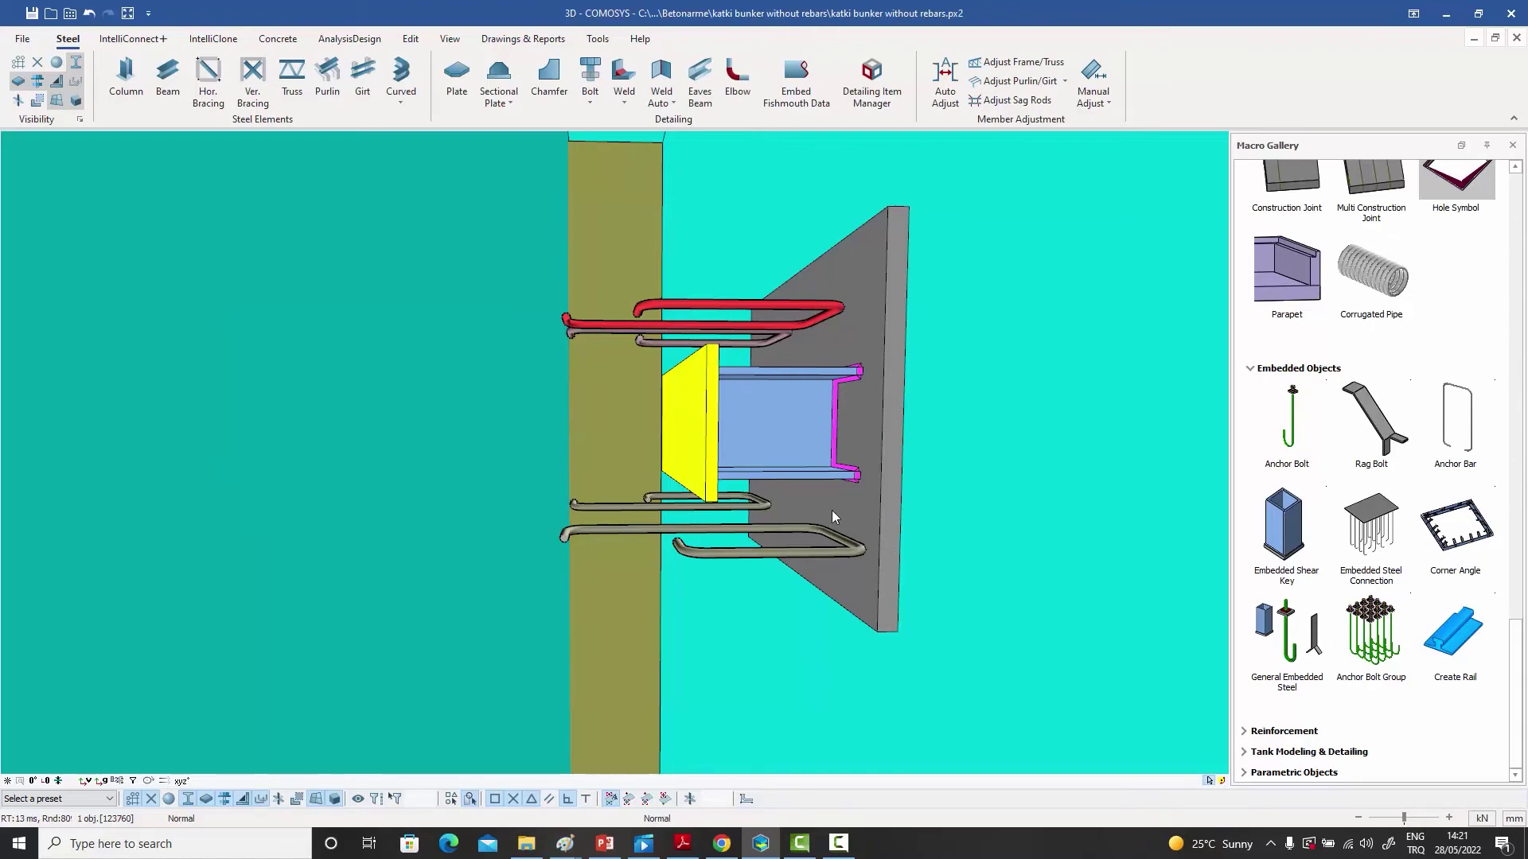
{"action": "middle_click_drag", "start_coordinate": [767, 515], "coordinate": [784, 535]}
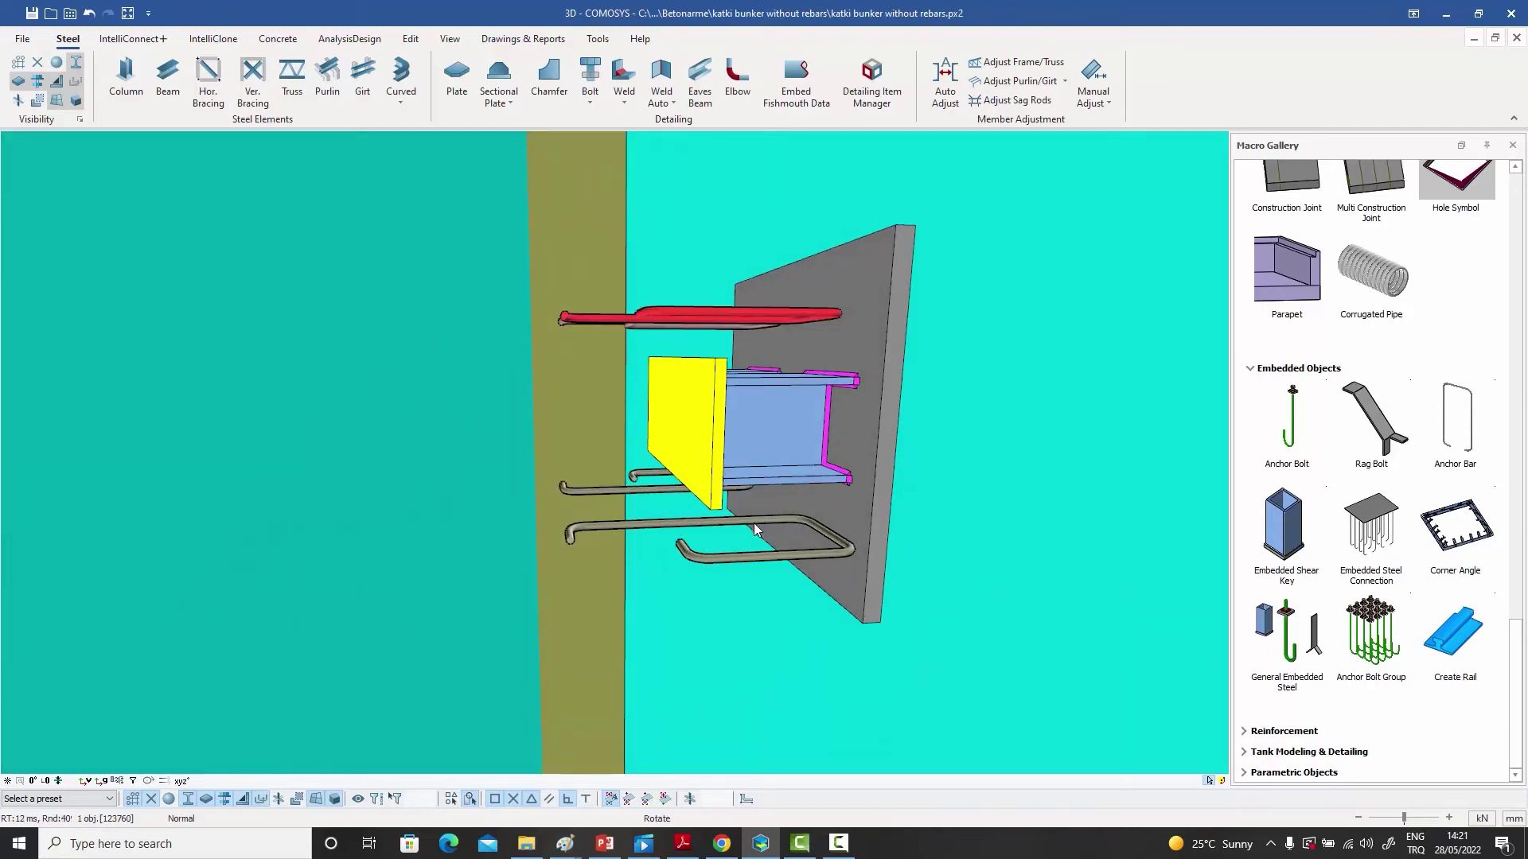
{"action": "middle_click_drag", "start_coordinate": [768, 527], "coordinate": [750, 516]}
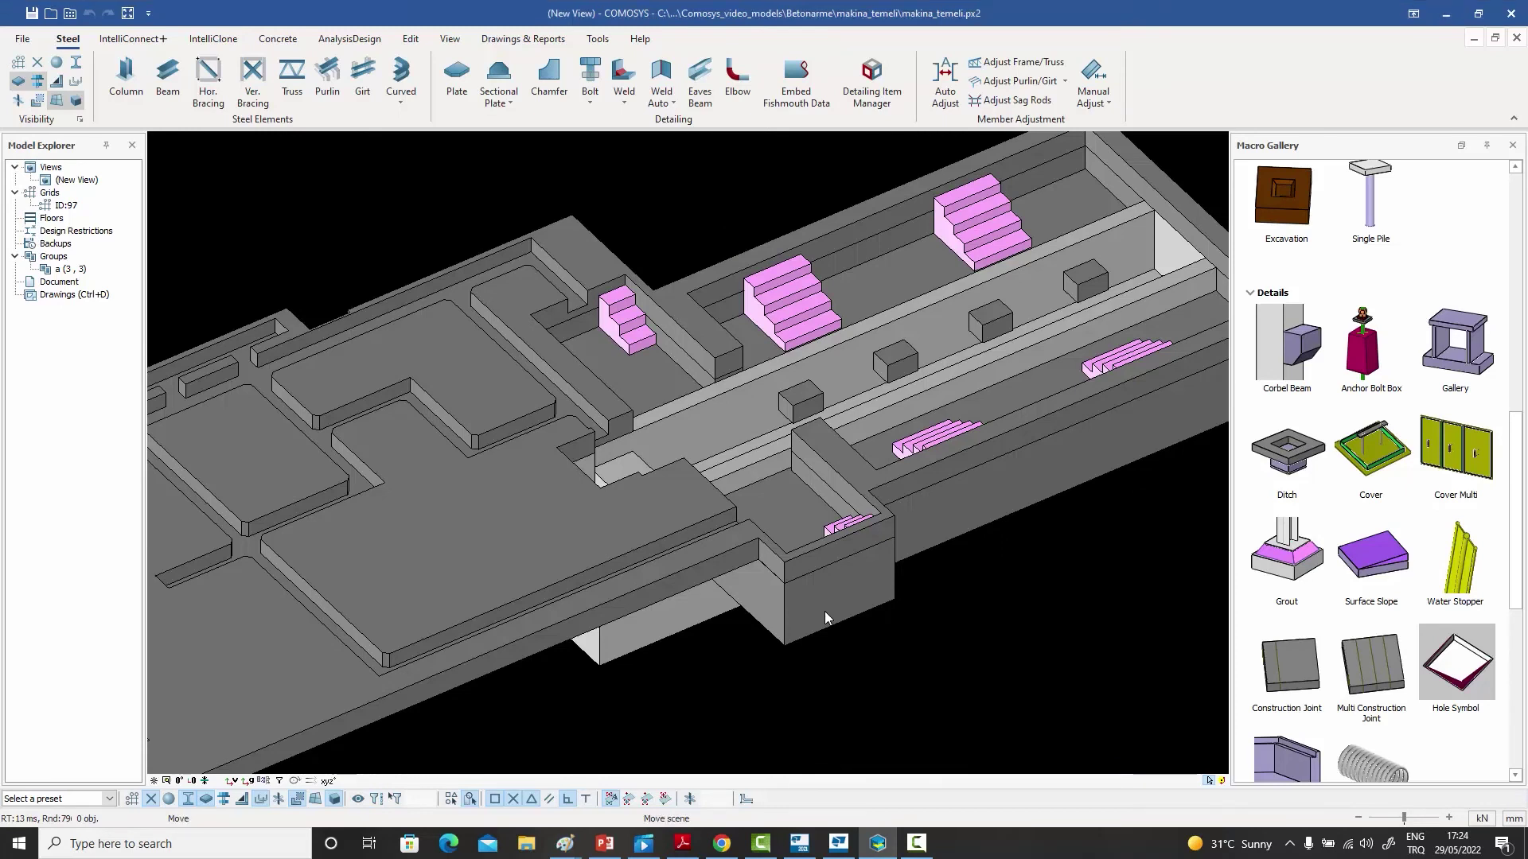
- Look through the available foundation, detail and embedded object macros for the makina_temeli concrete model
{"action": "middle_click_drag", "start_coordinate": [824, 611], "coordinate": [815, 630]}
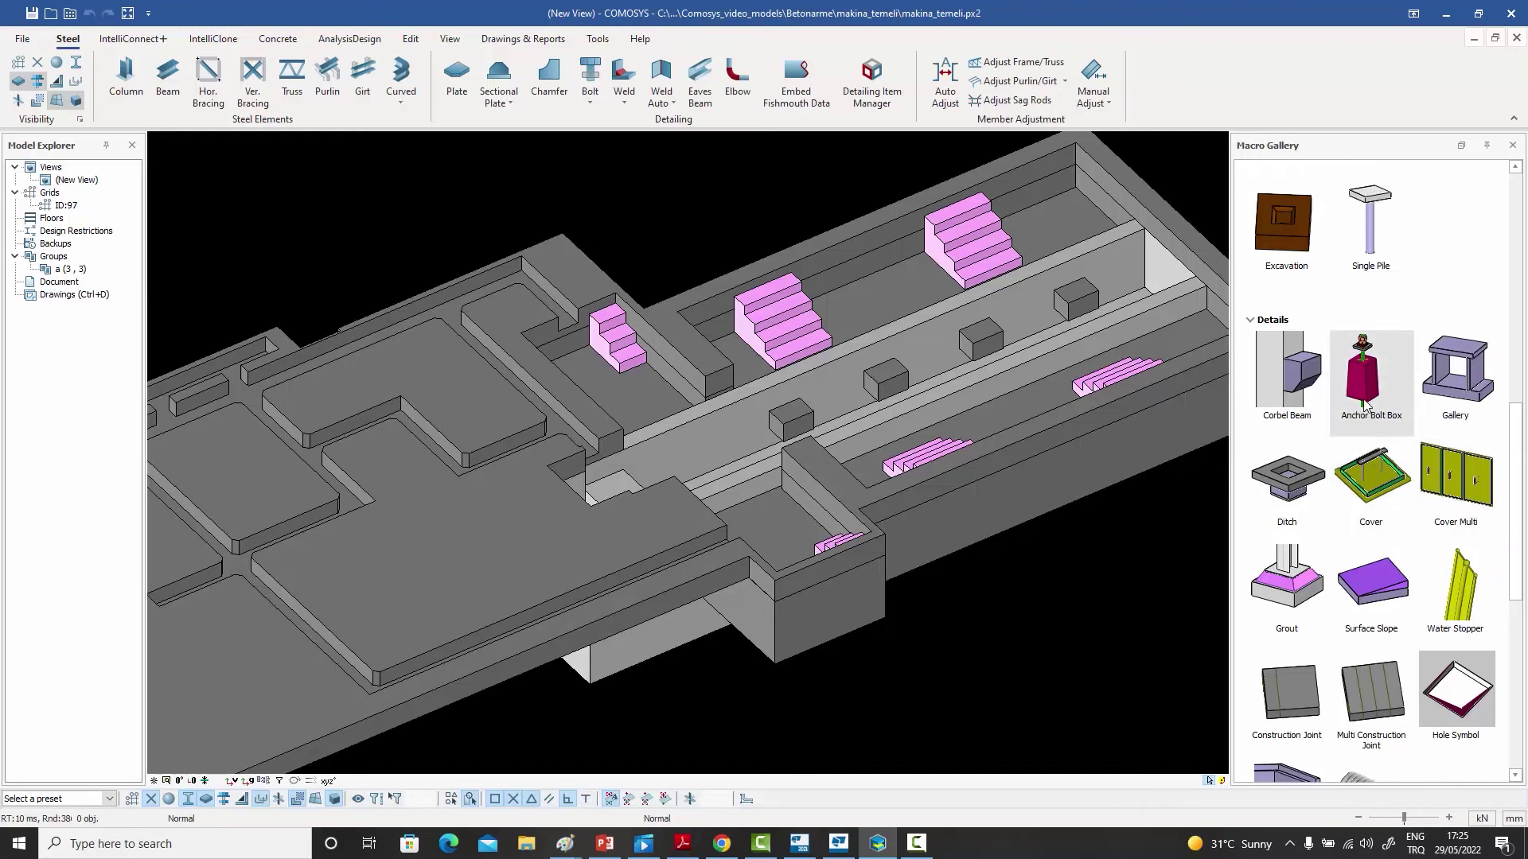
{"action": "scroll", "coordinate": [1363, 399], "scroll_direction": "up", "scroll_amount": 2}
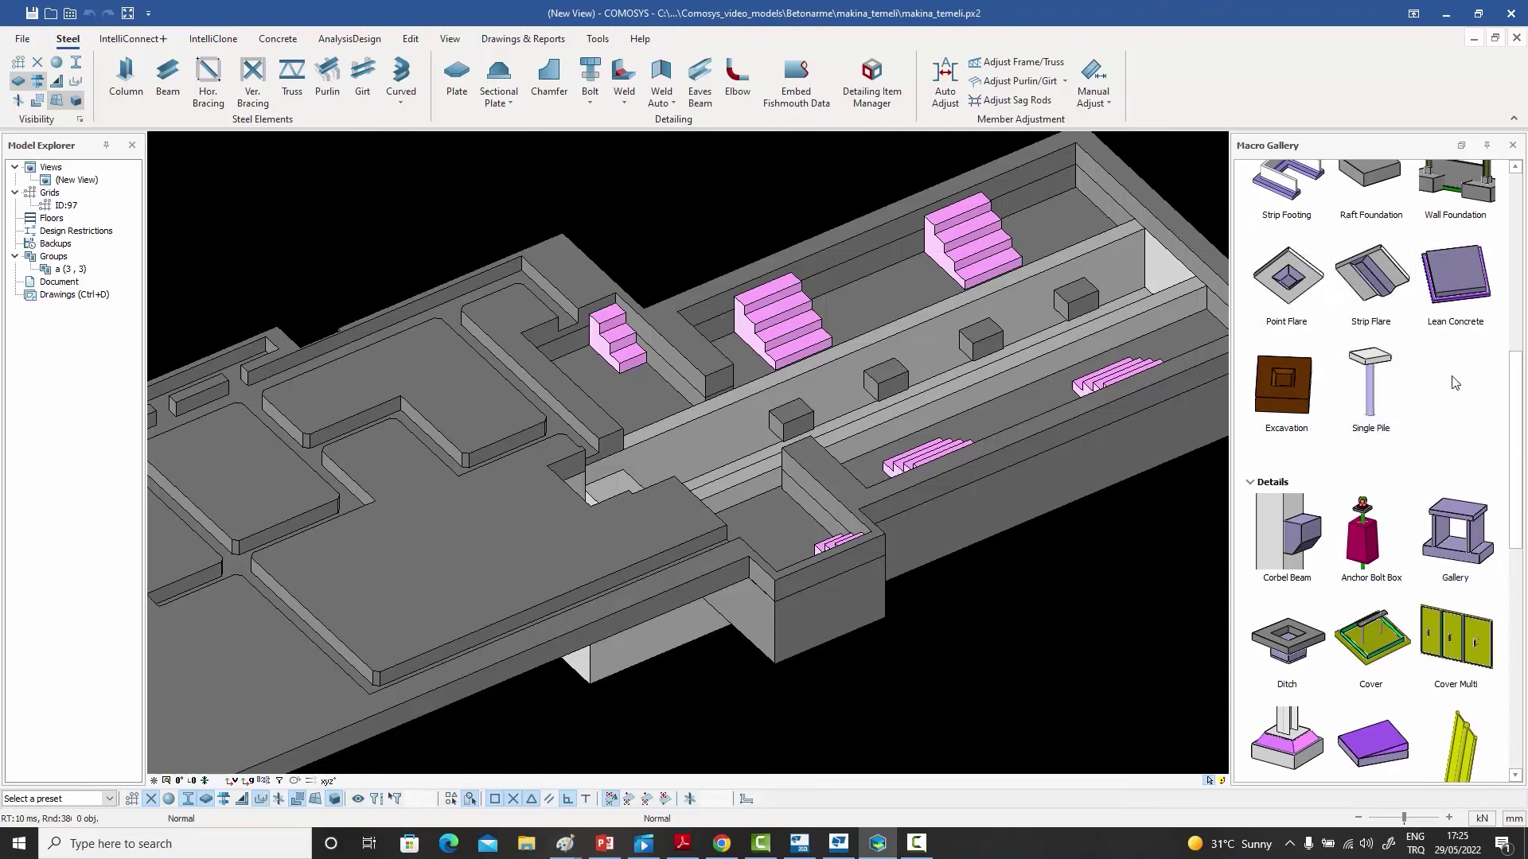
{"action": "scroll", "coordinate": [1454, 382], "scroll_direction": "up", "scroll_amount": 1}
{"action": "scroll", "coordinate": [1417, 437], "scroll_direction": "down", "scroll_amount": 2}
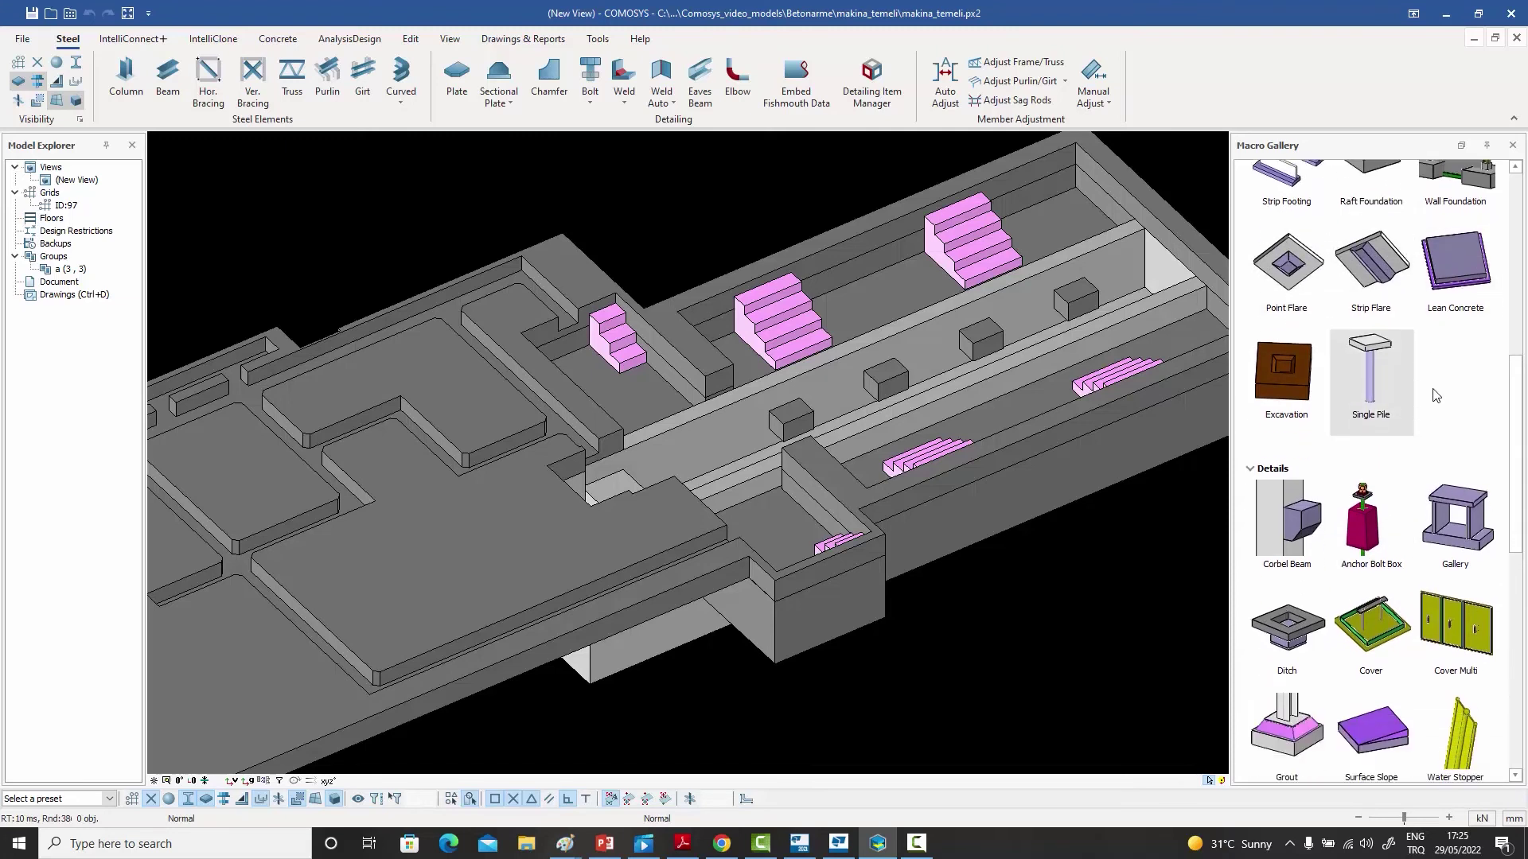
{"action": "scroll", "coordinate": [1423, 445], "scroll_direction": "down", "scroll_amount": 1}
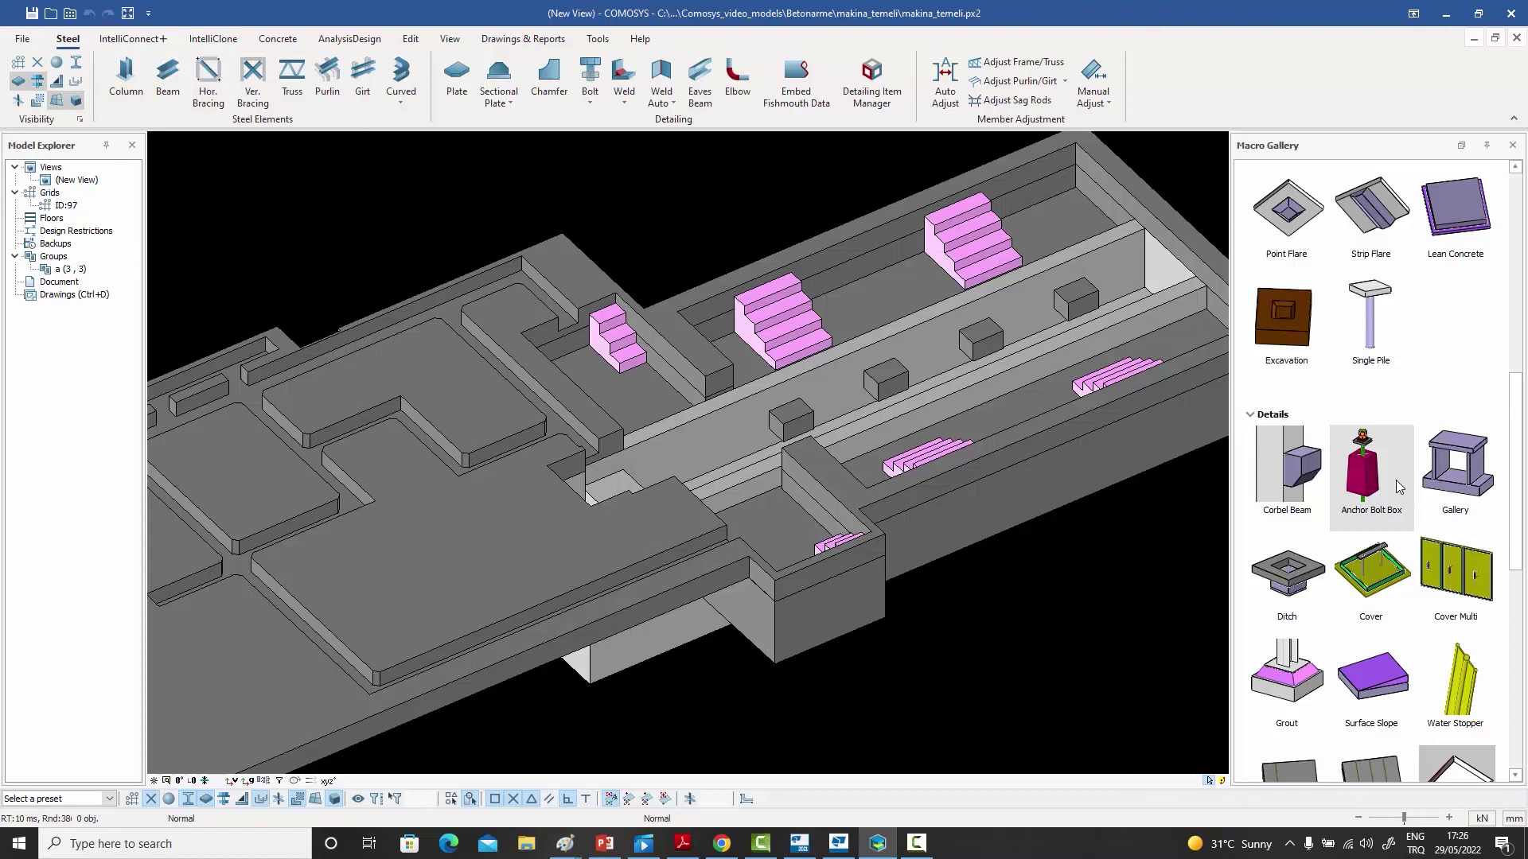
{"action": "scroll", "coordinate": [1398, 486], "scroll_direction": "down", "scroll_amount": 5}
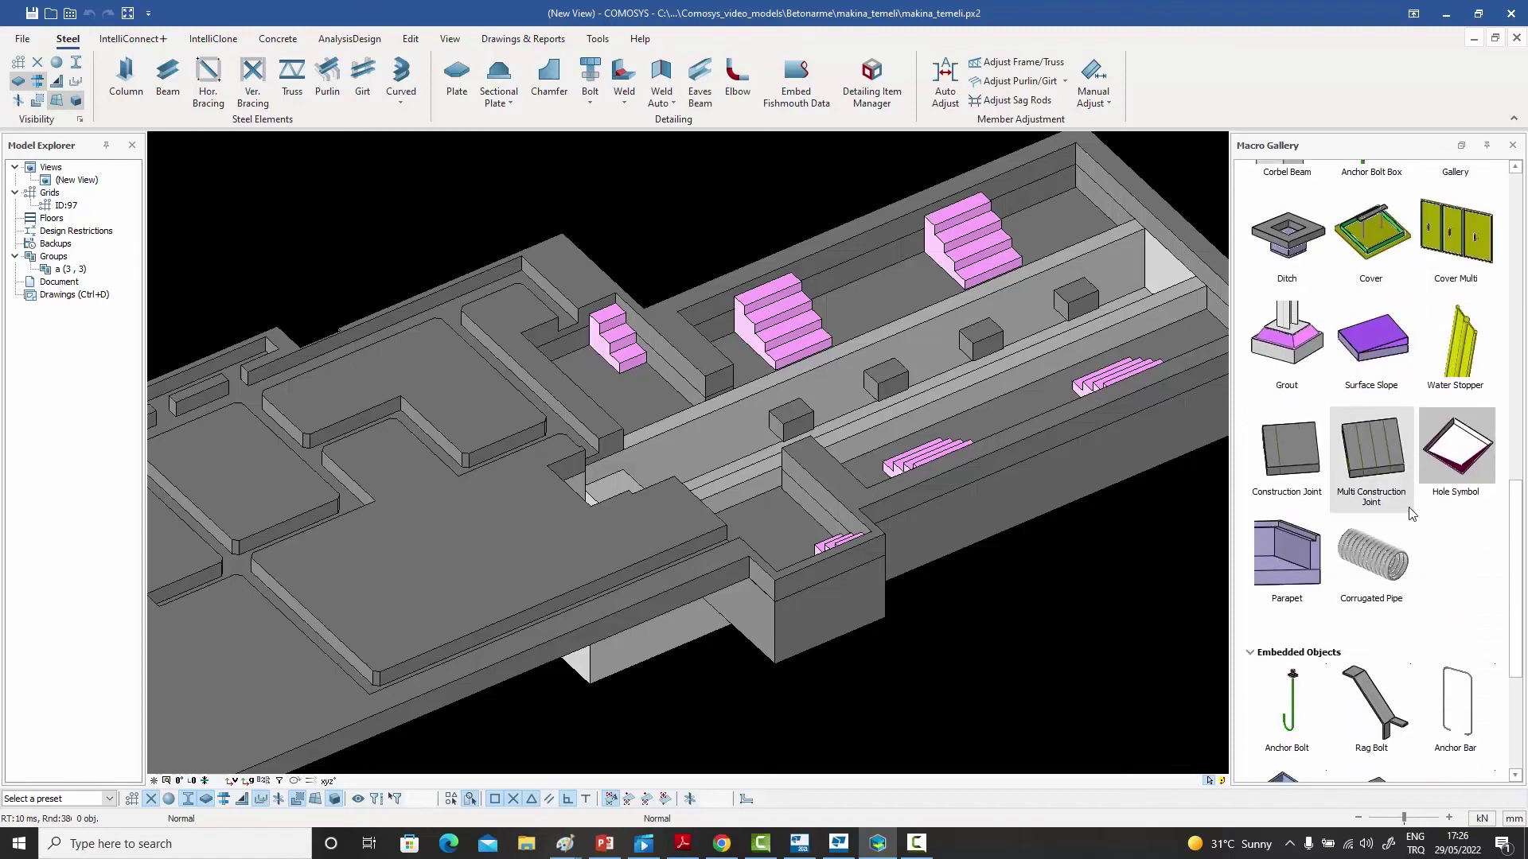
{"action": "scroll", "coordinate": [1409, 509], "scroll_direction": "down", "scroll_amount": 3}
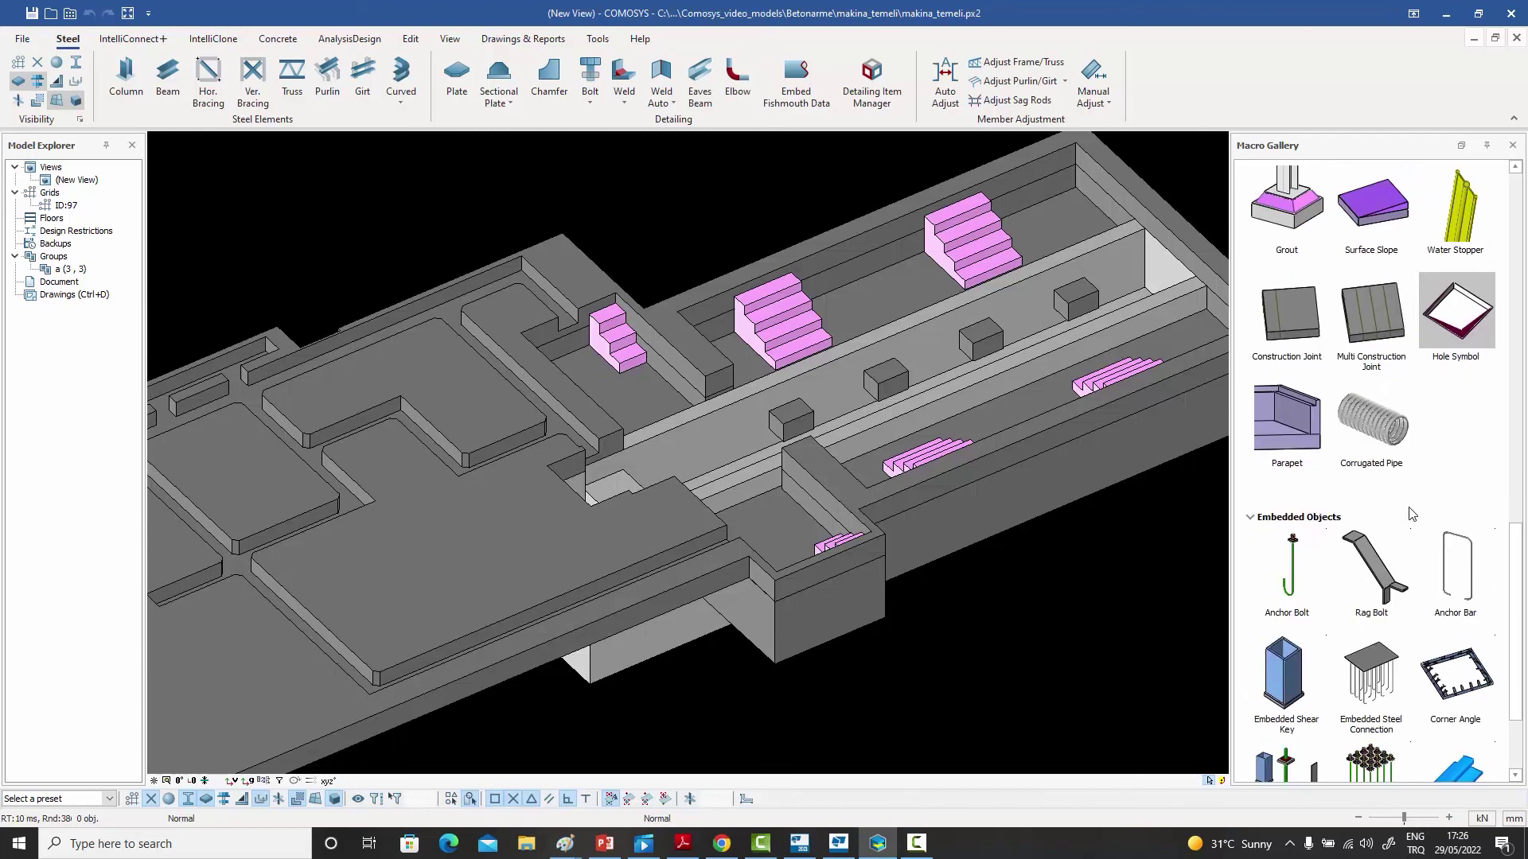
{"action": "scroll", "coordinate": [1411, 513], "scroll_direction": "up", "scroll_amount": 12}
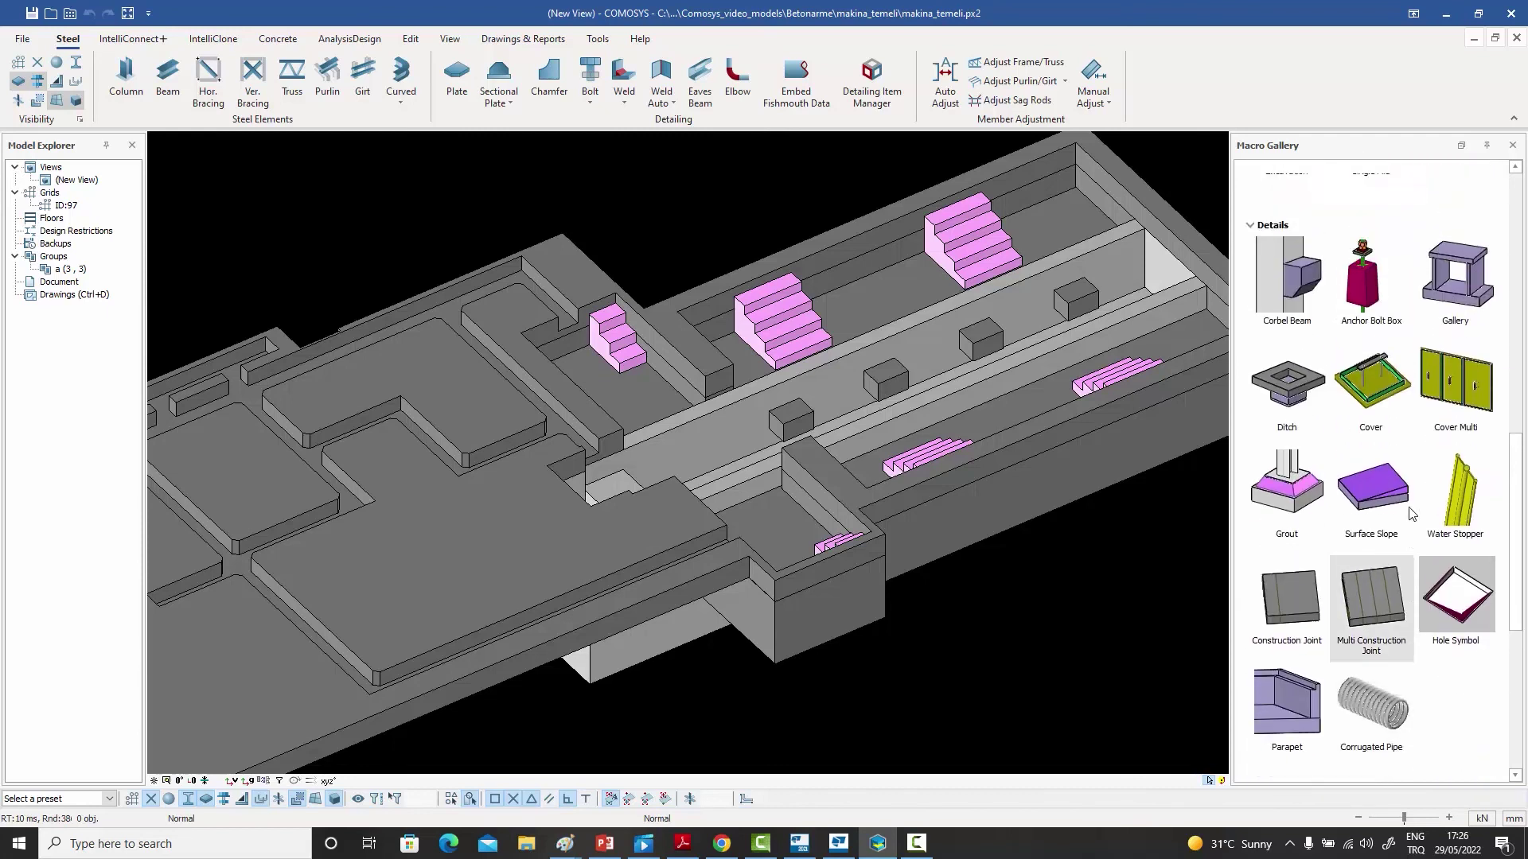
{"action": "scroll", "coordinate": [1411, 513], "scroll_direction": "up", "scroll_amount": 1}
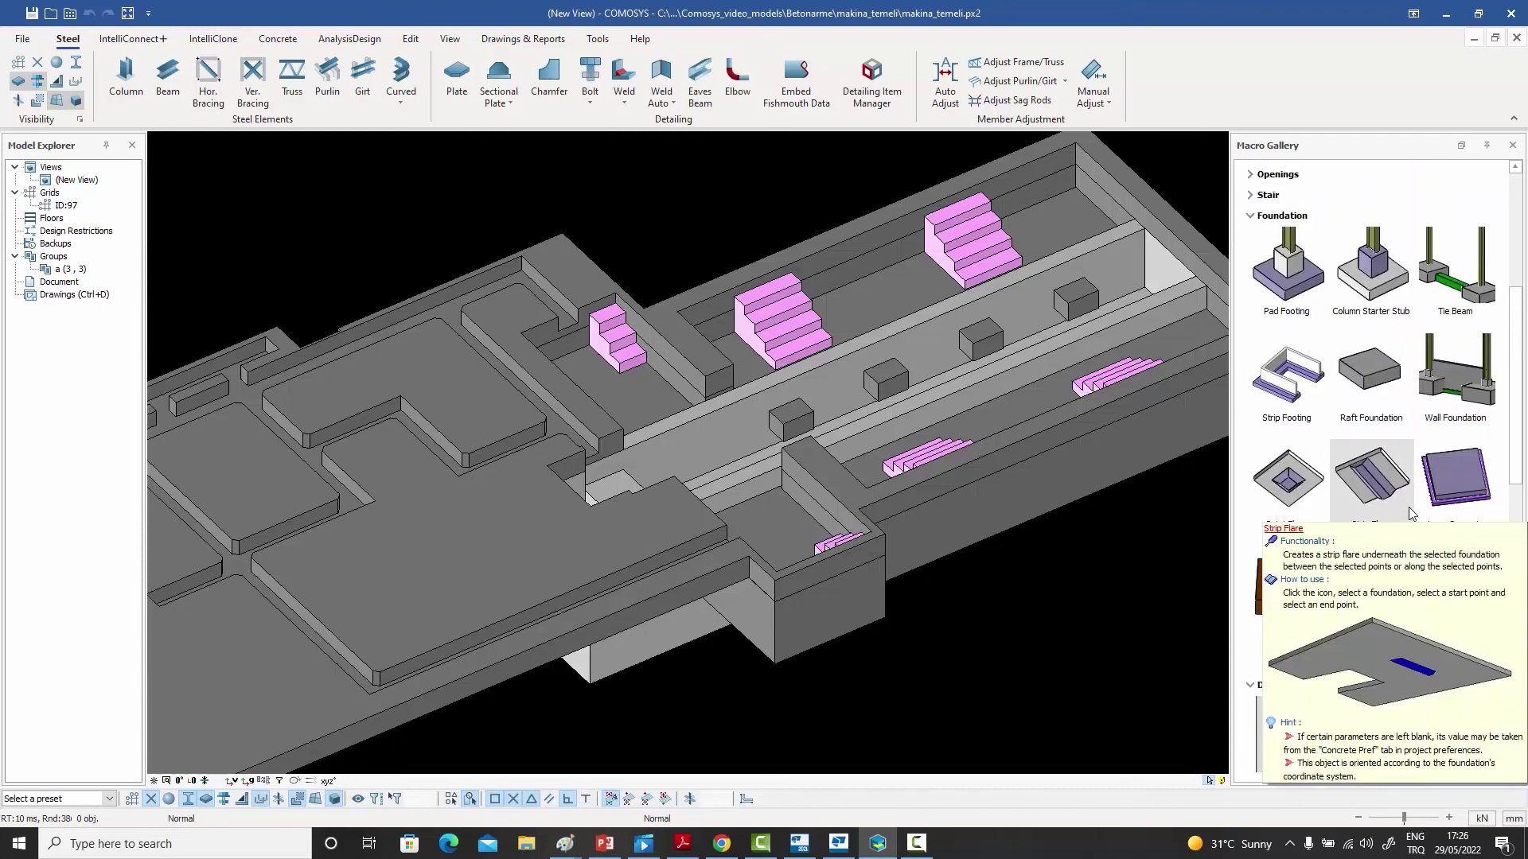